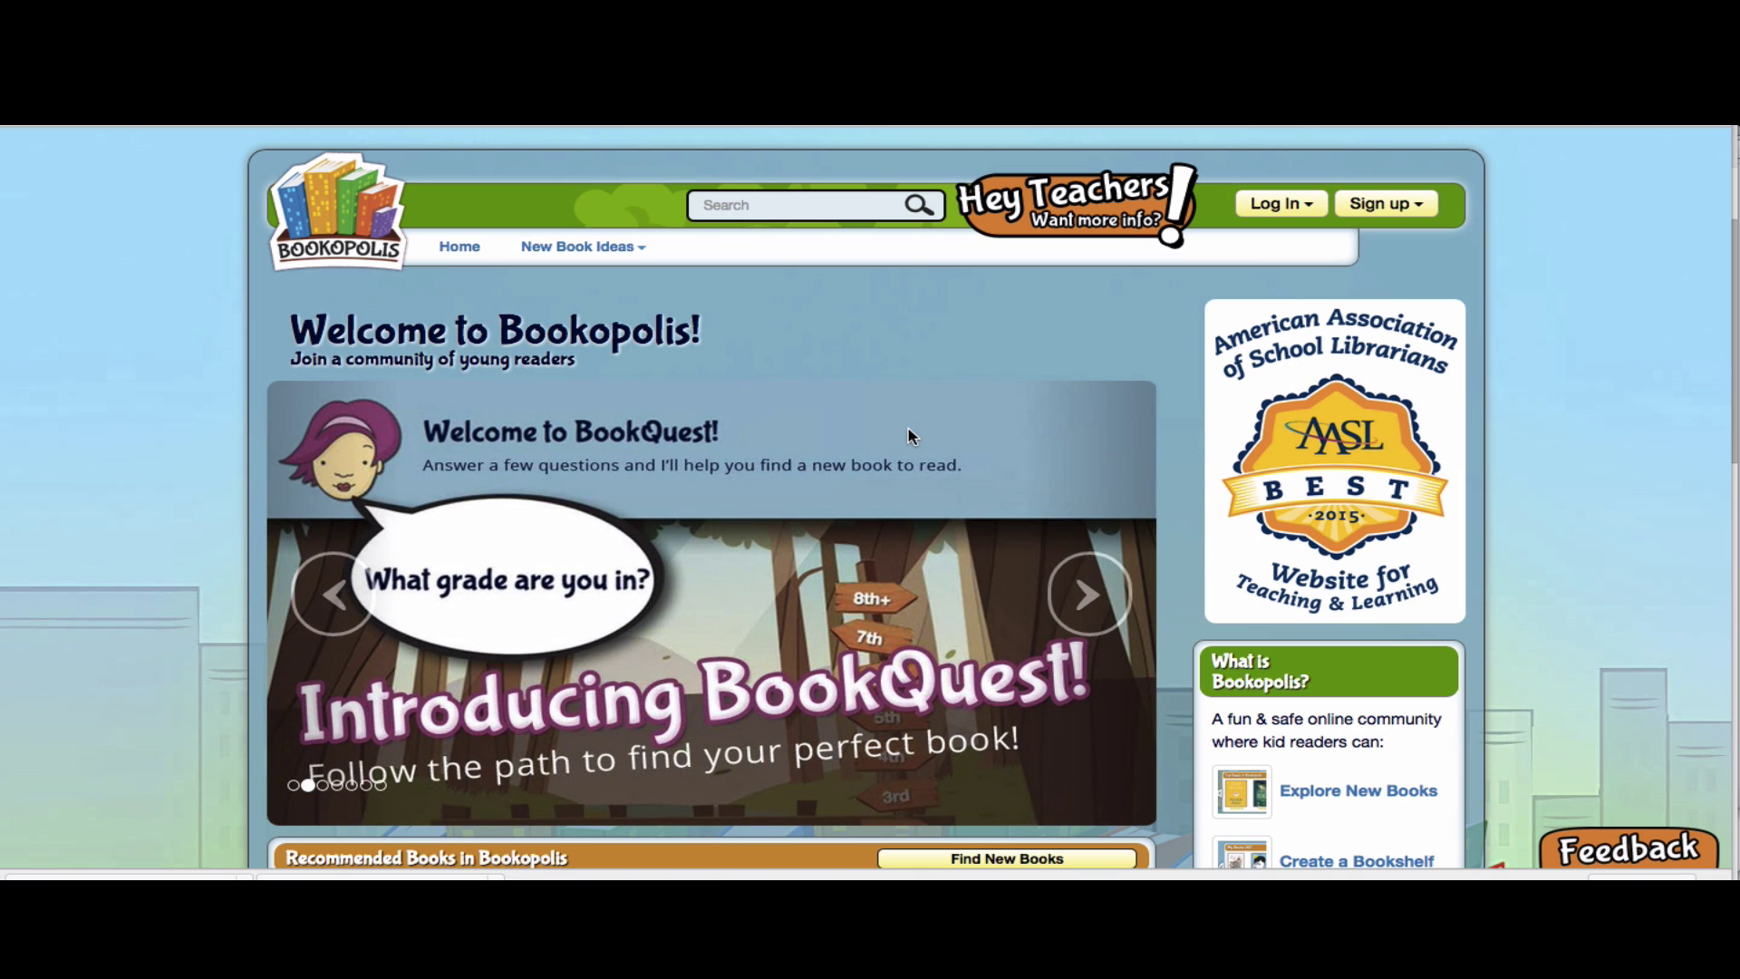
Log in to Bookopolis as a student with the student's username and password
left_click(1280, 204)
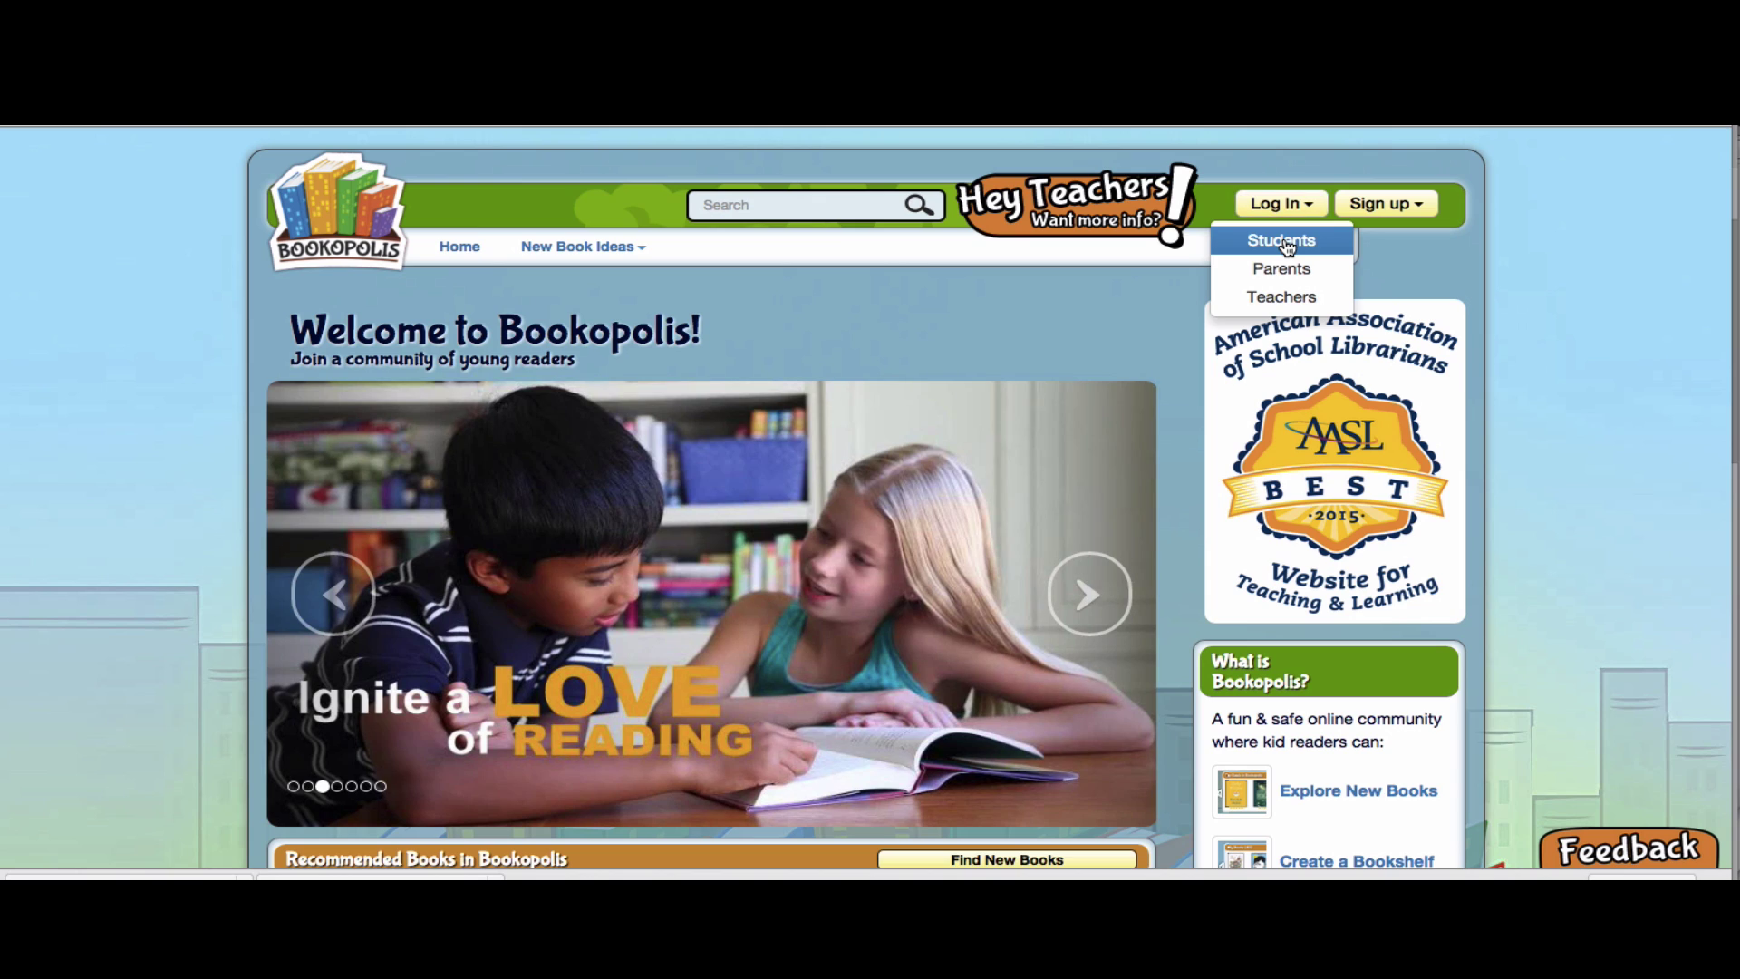
left_click(1277, 245)
left_click(979, 284)
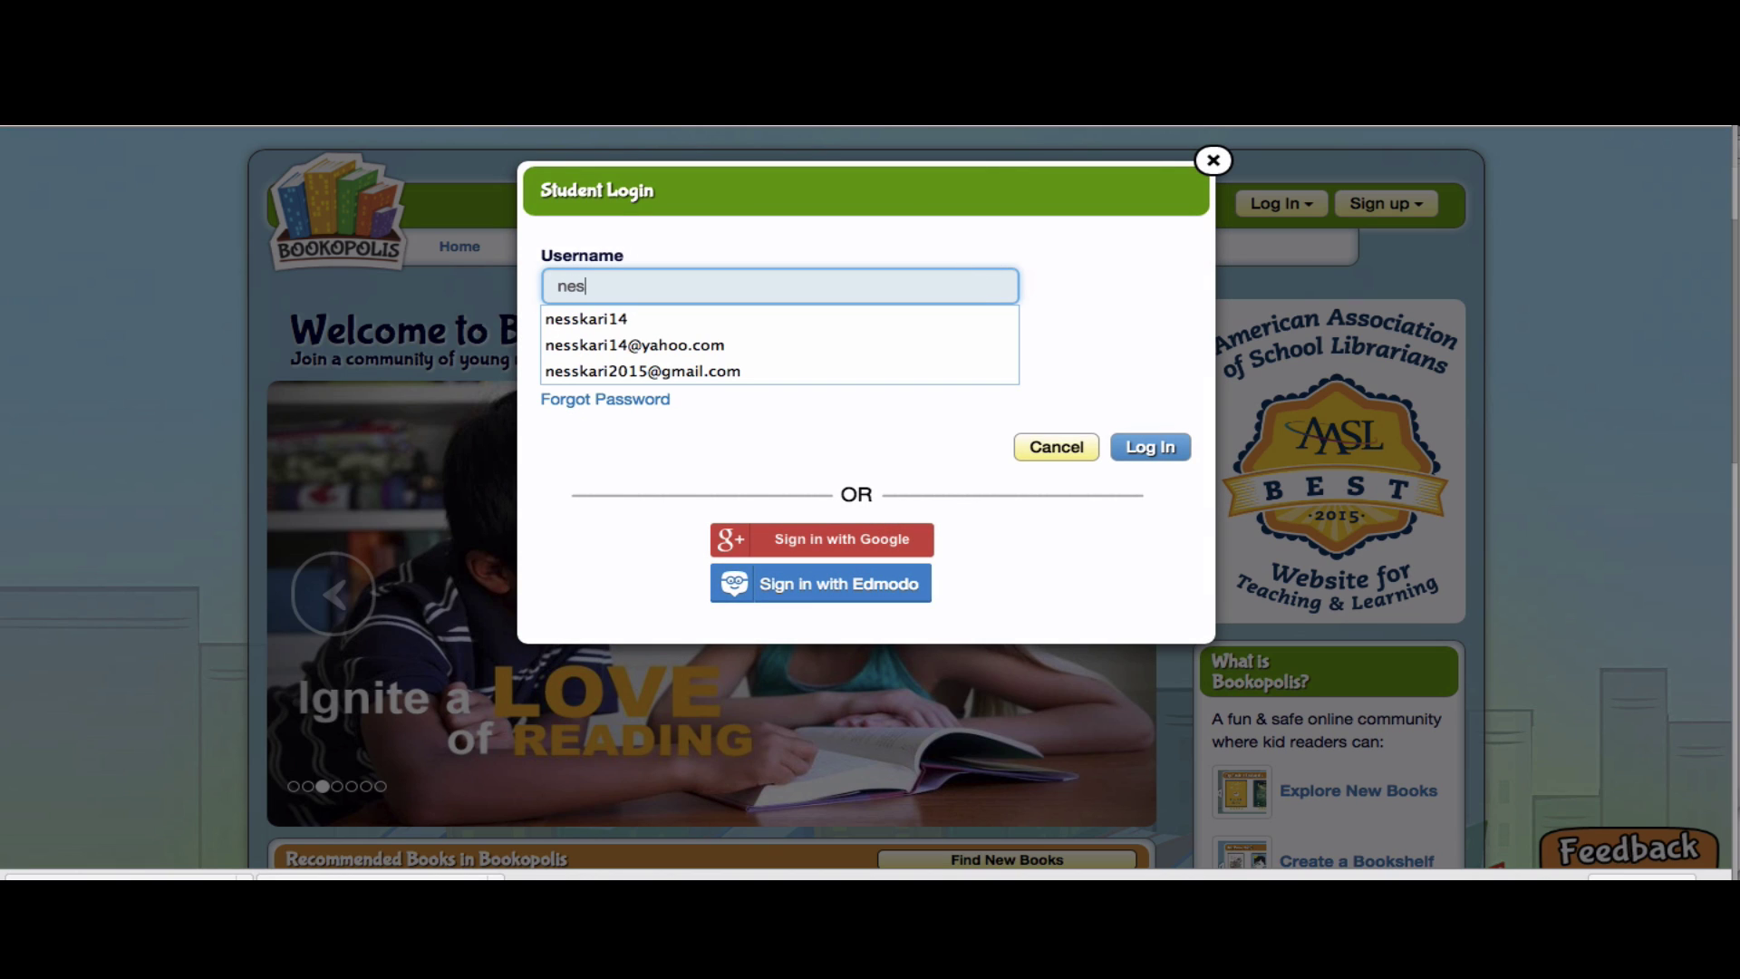
key("Tab")
type("••••••")
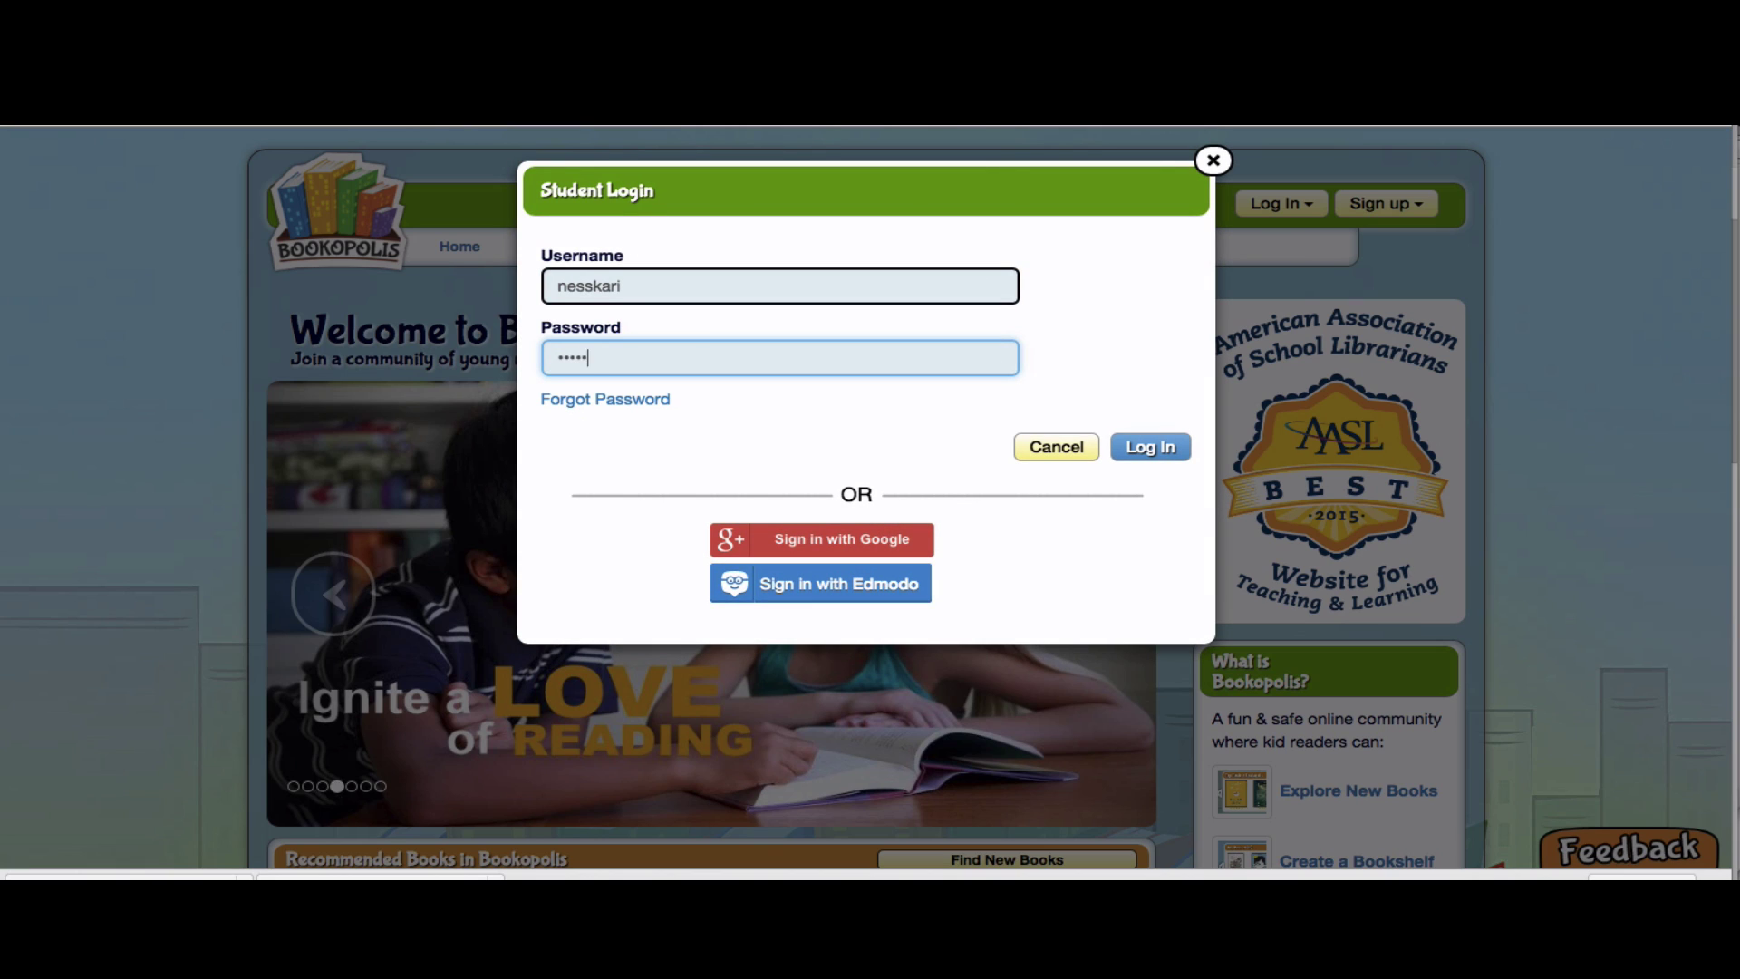
key("Return")
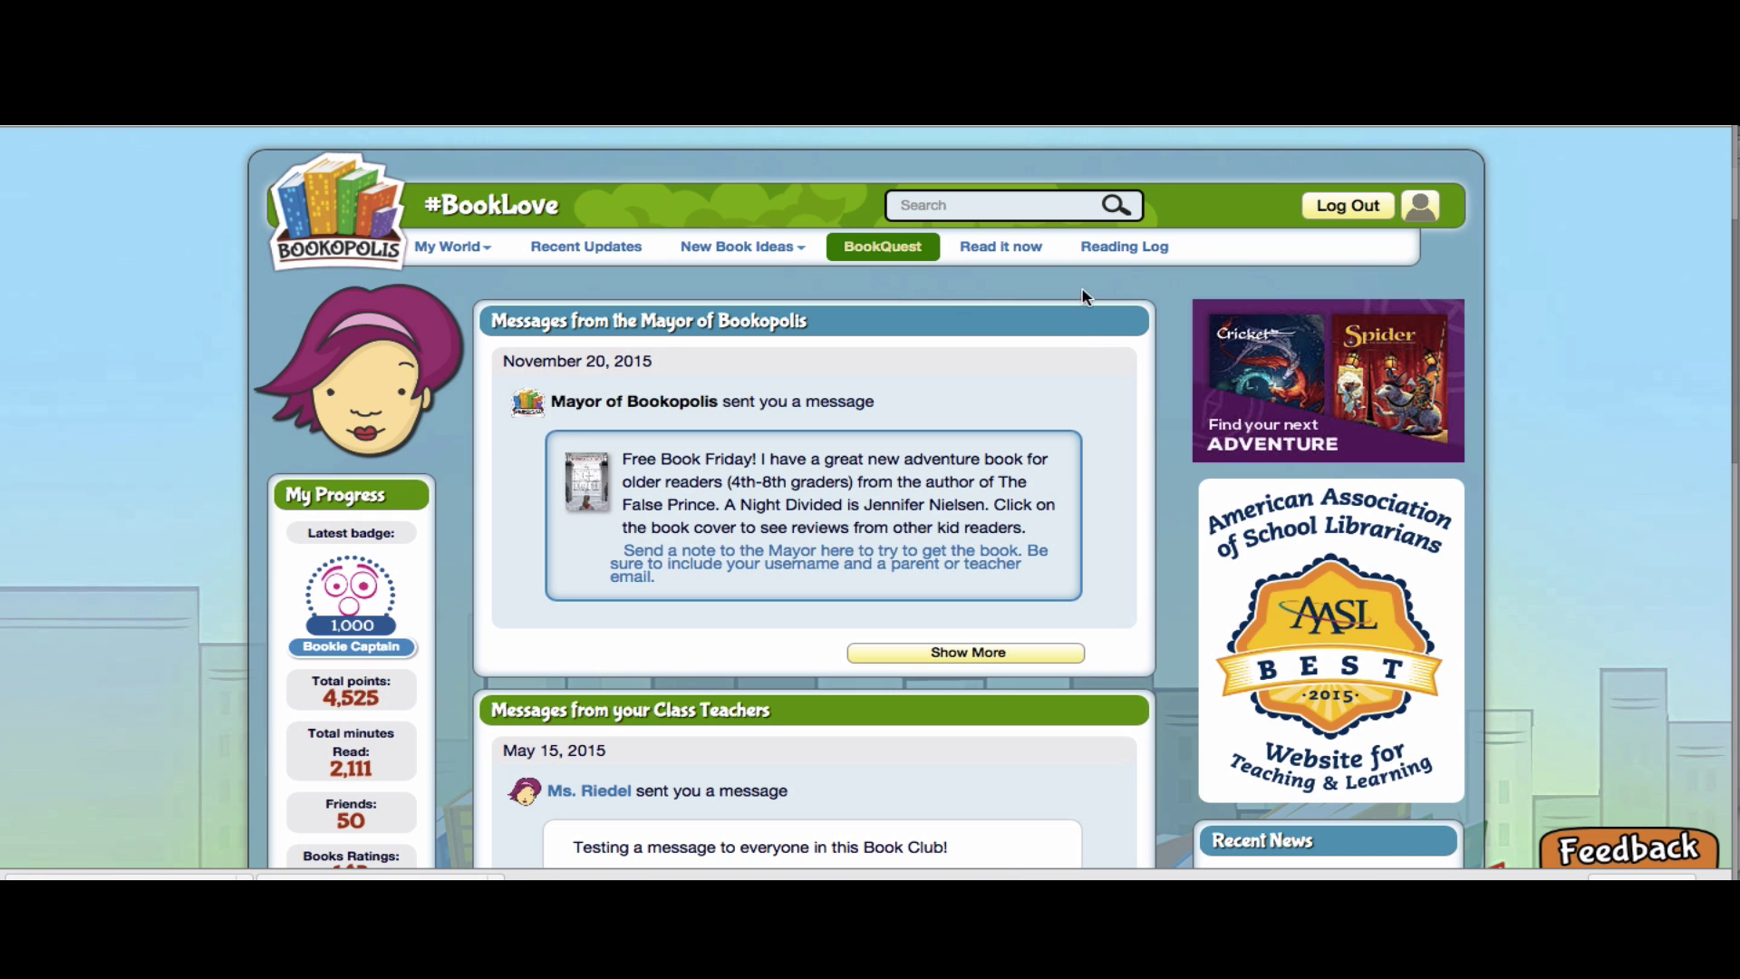
Open the student's Reading Log, start a new entry, and scroll through the Select a book list
left_click(1133, 253)
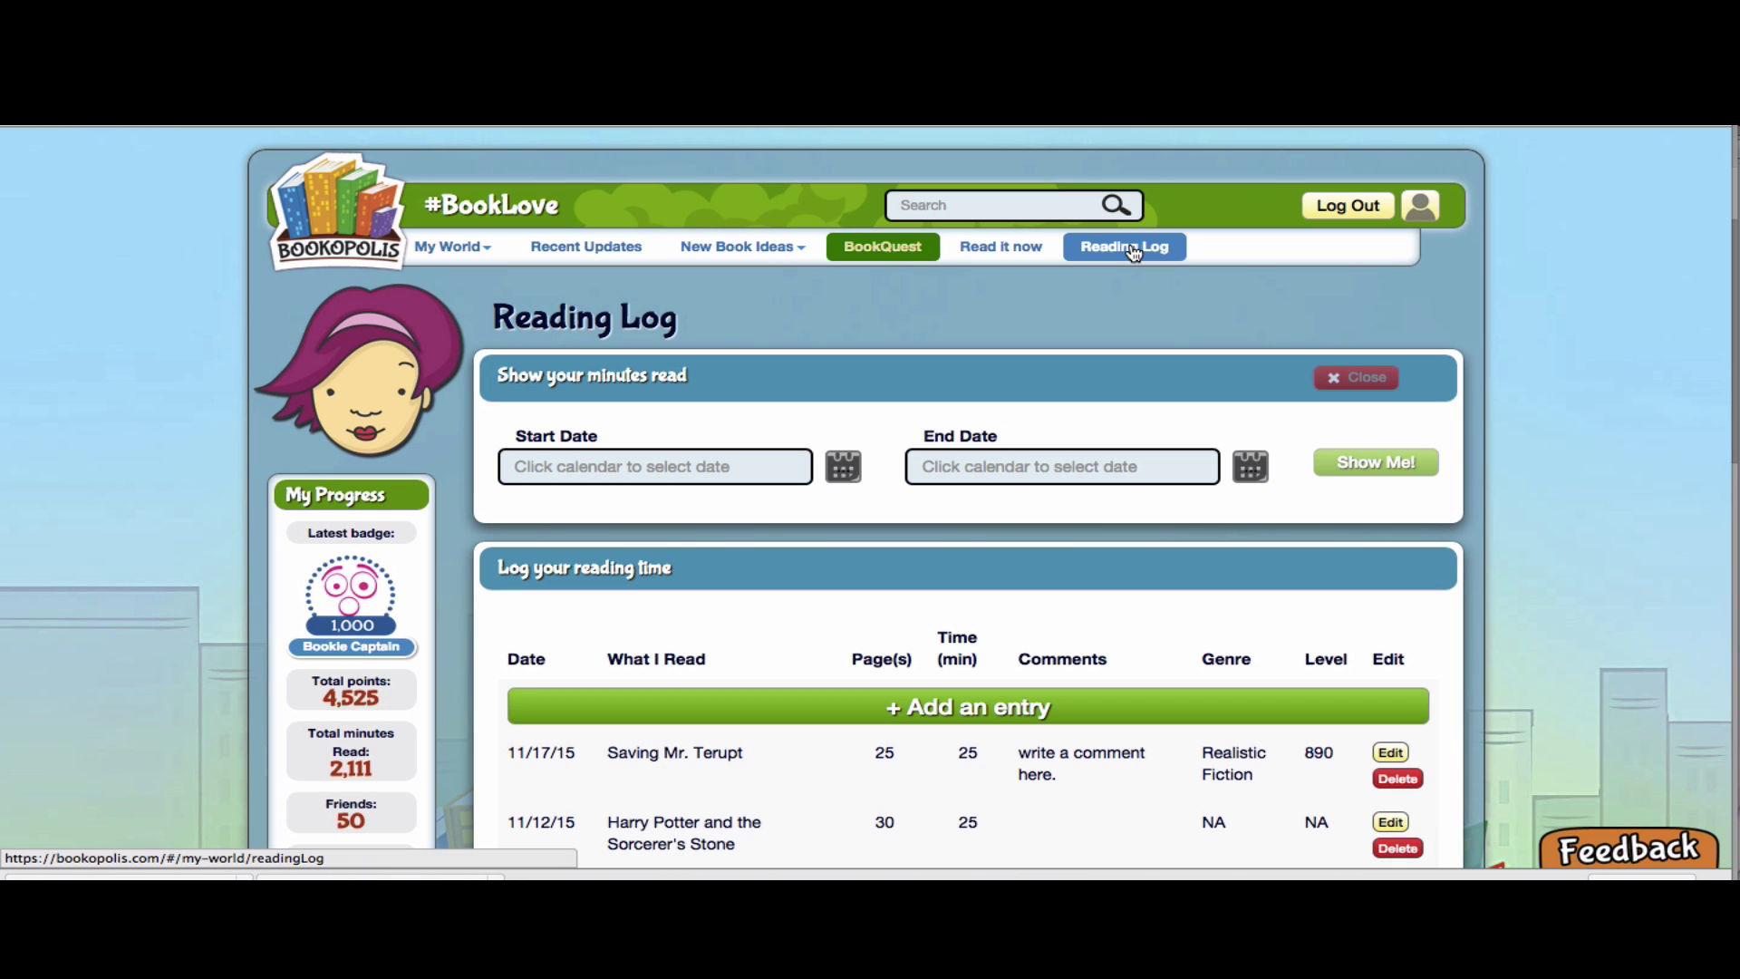
scroll(870, 642, "down", 2)
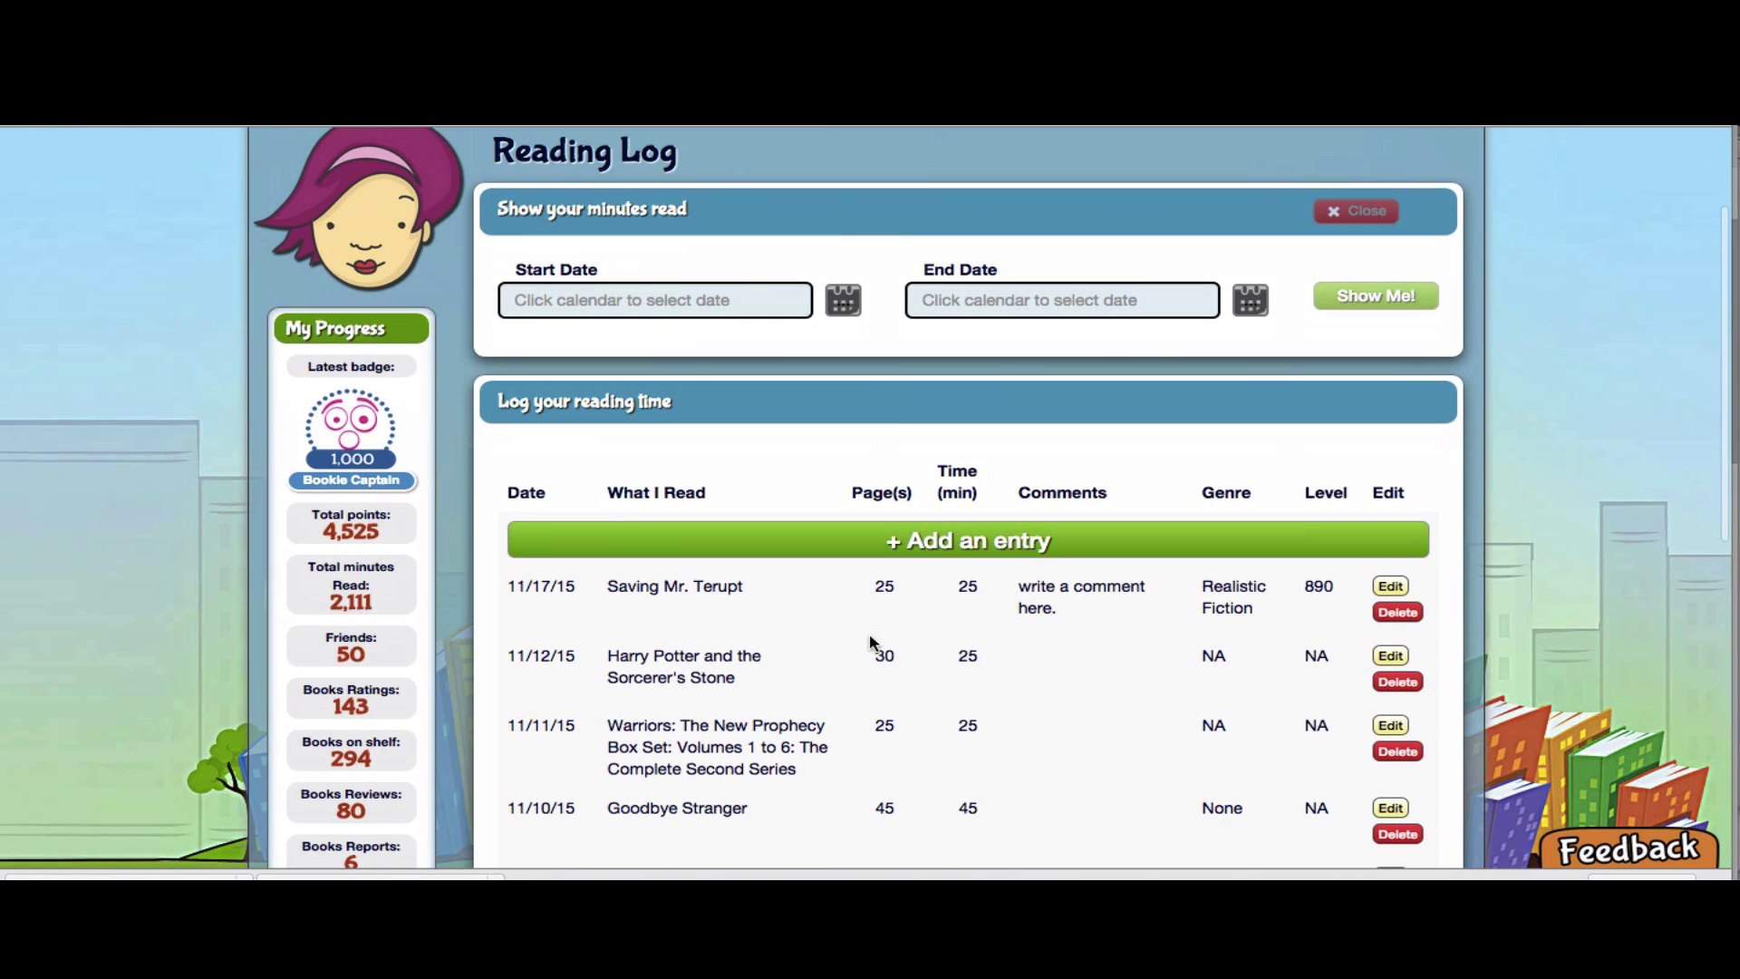
left_click(878, 547)
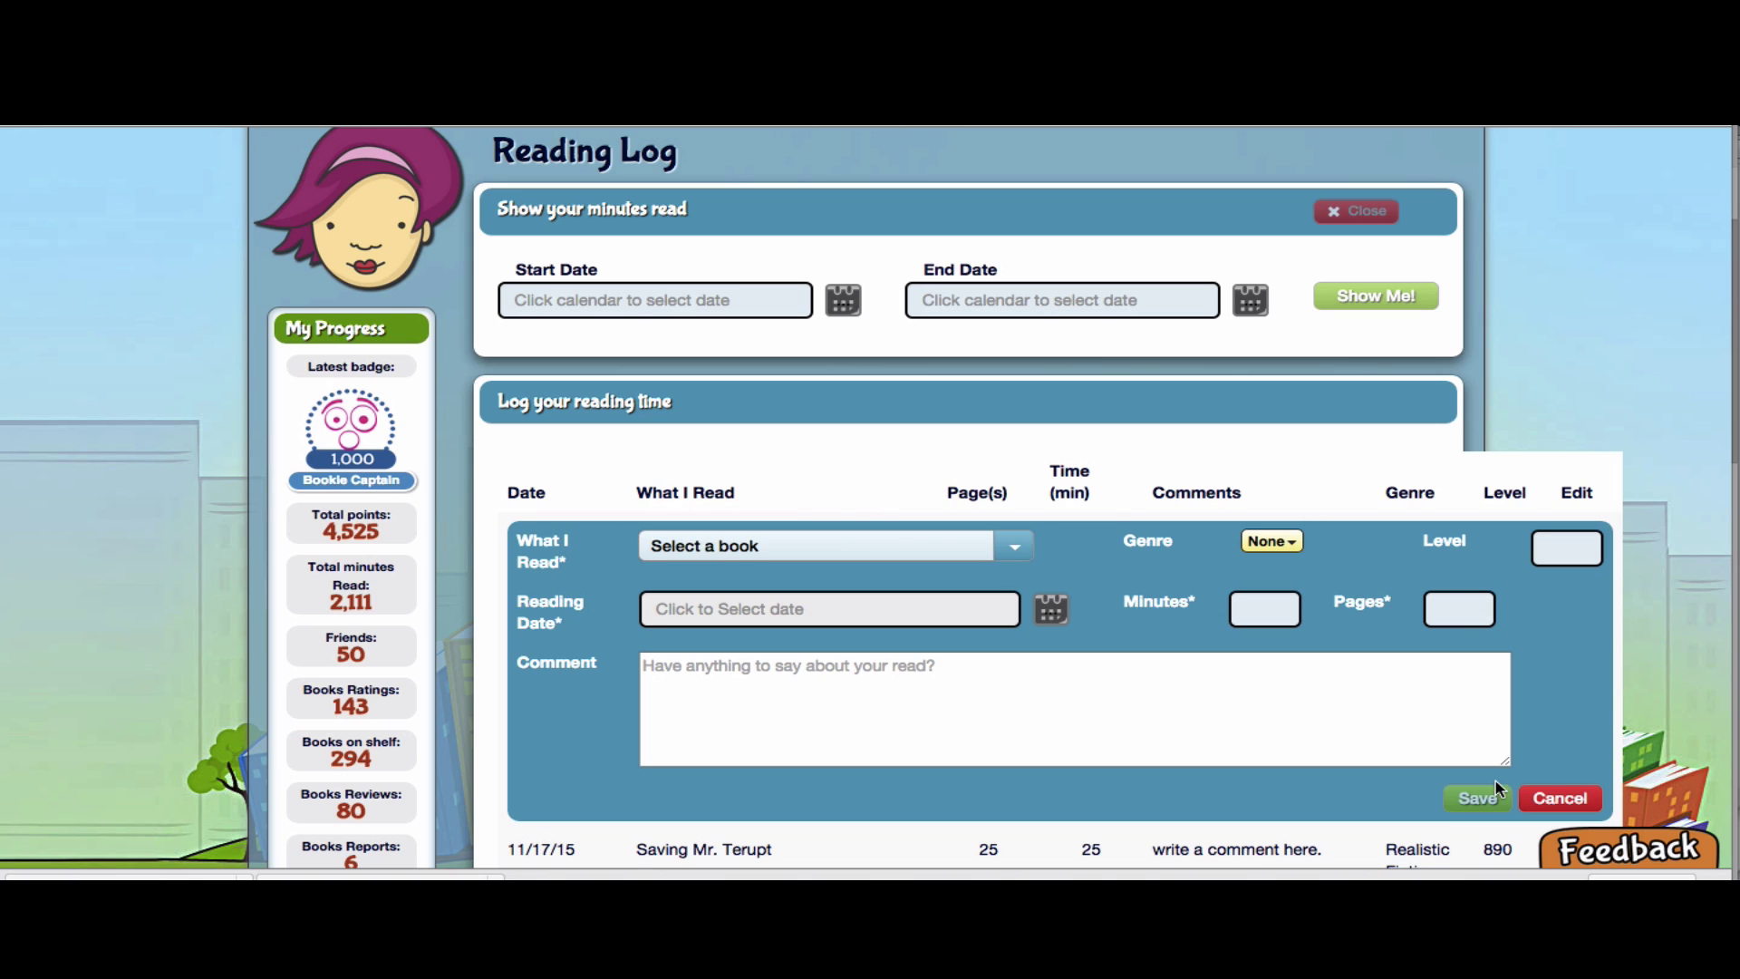
left_click(1014, 546)
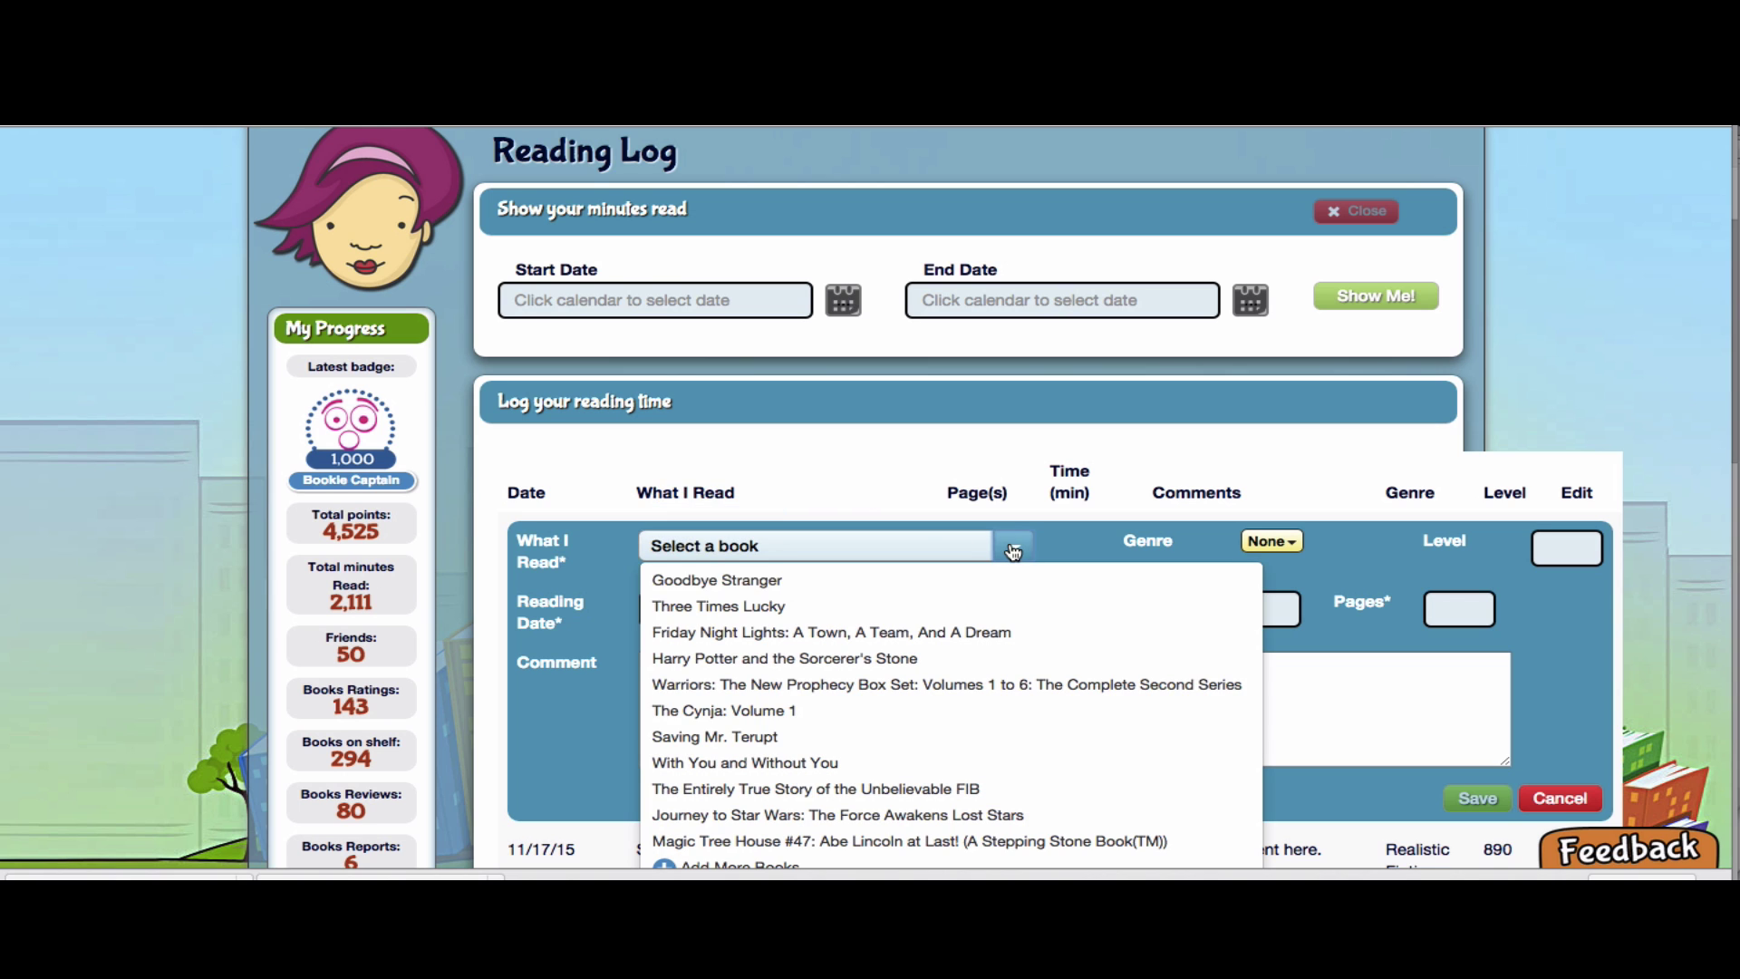
scroll(879, 578, "down", 1)
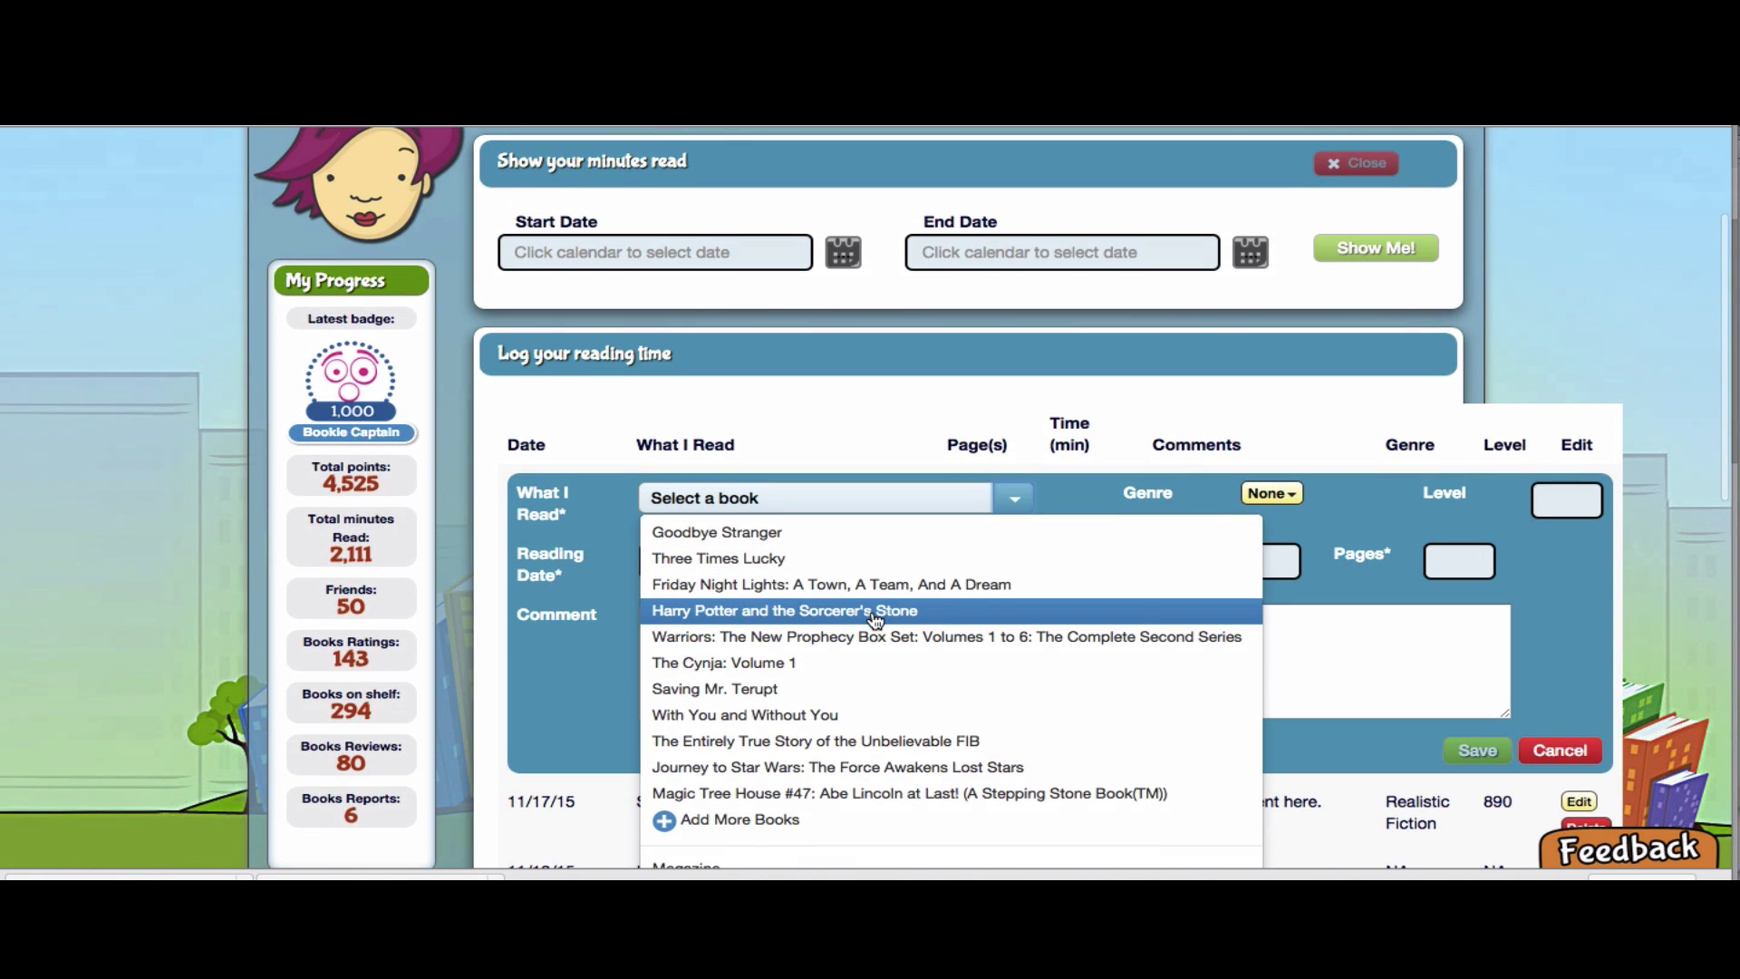
scroll(877, 608, "down", 2)
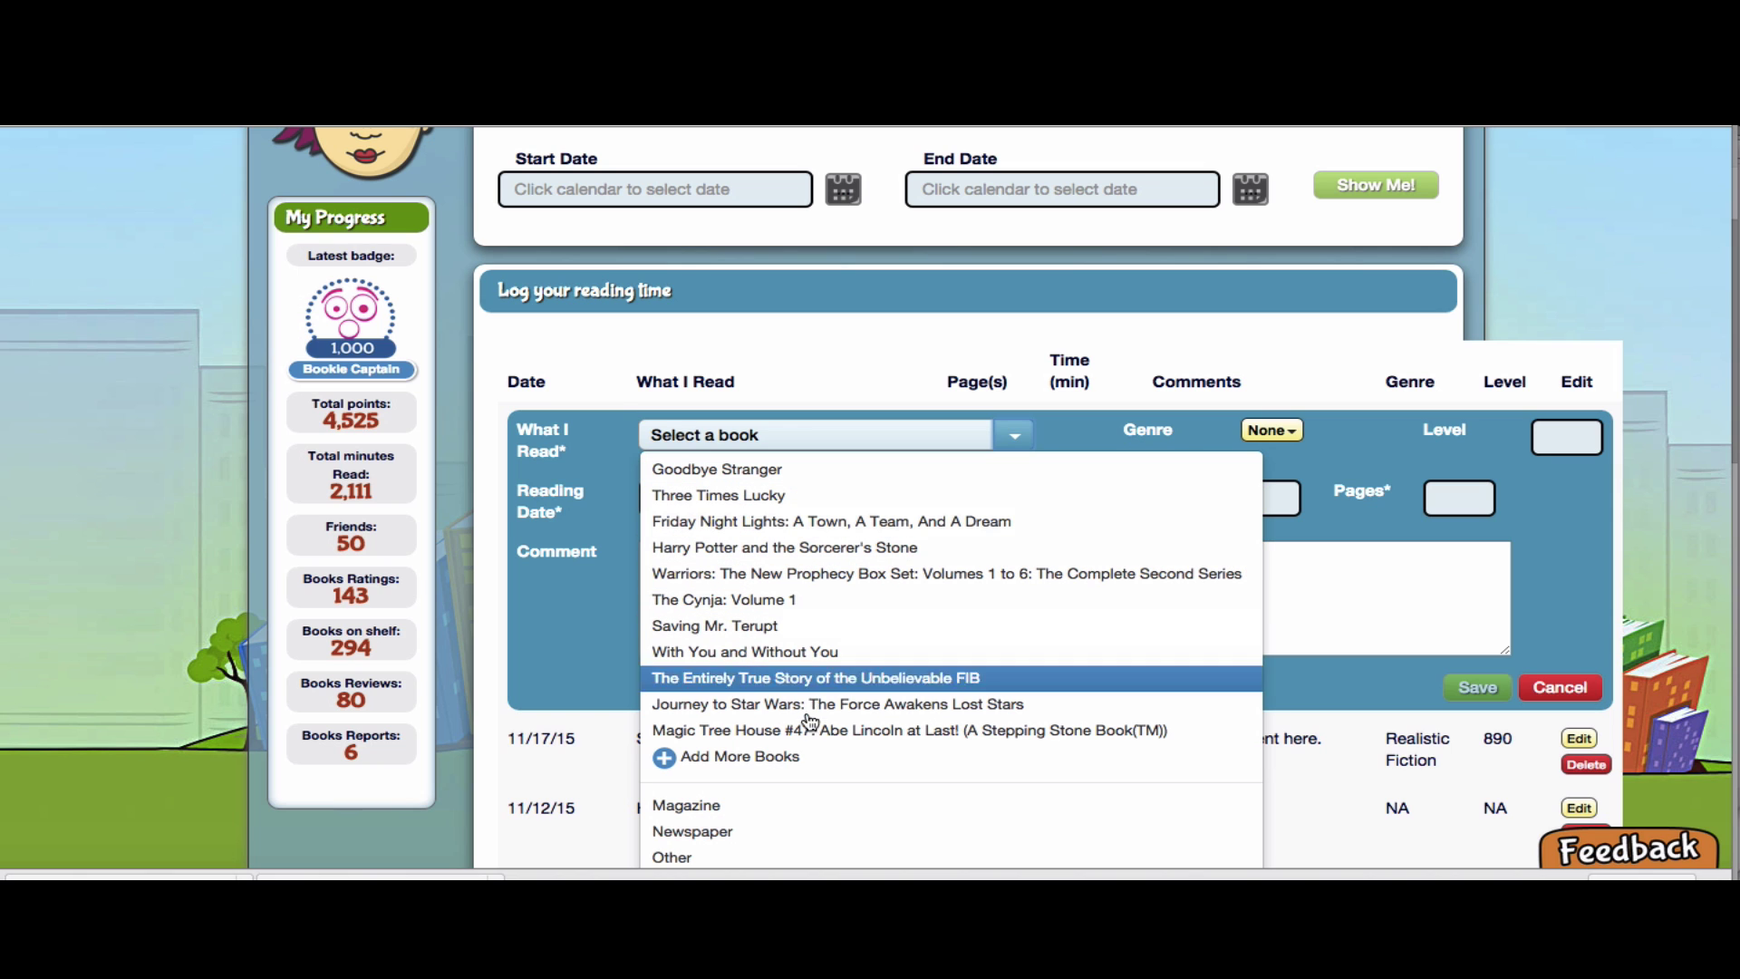
Search the book catalogue for 'mira' and open Mira in the Present Tense
left_click(774, 760)
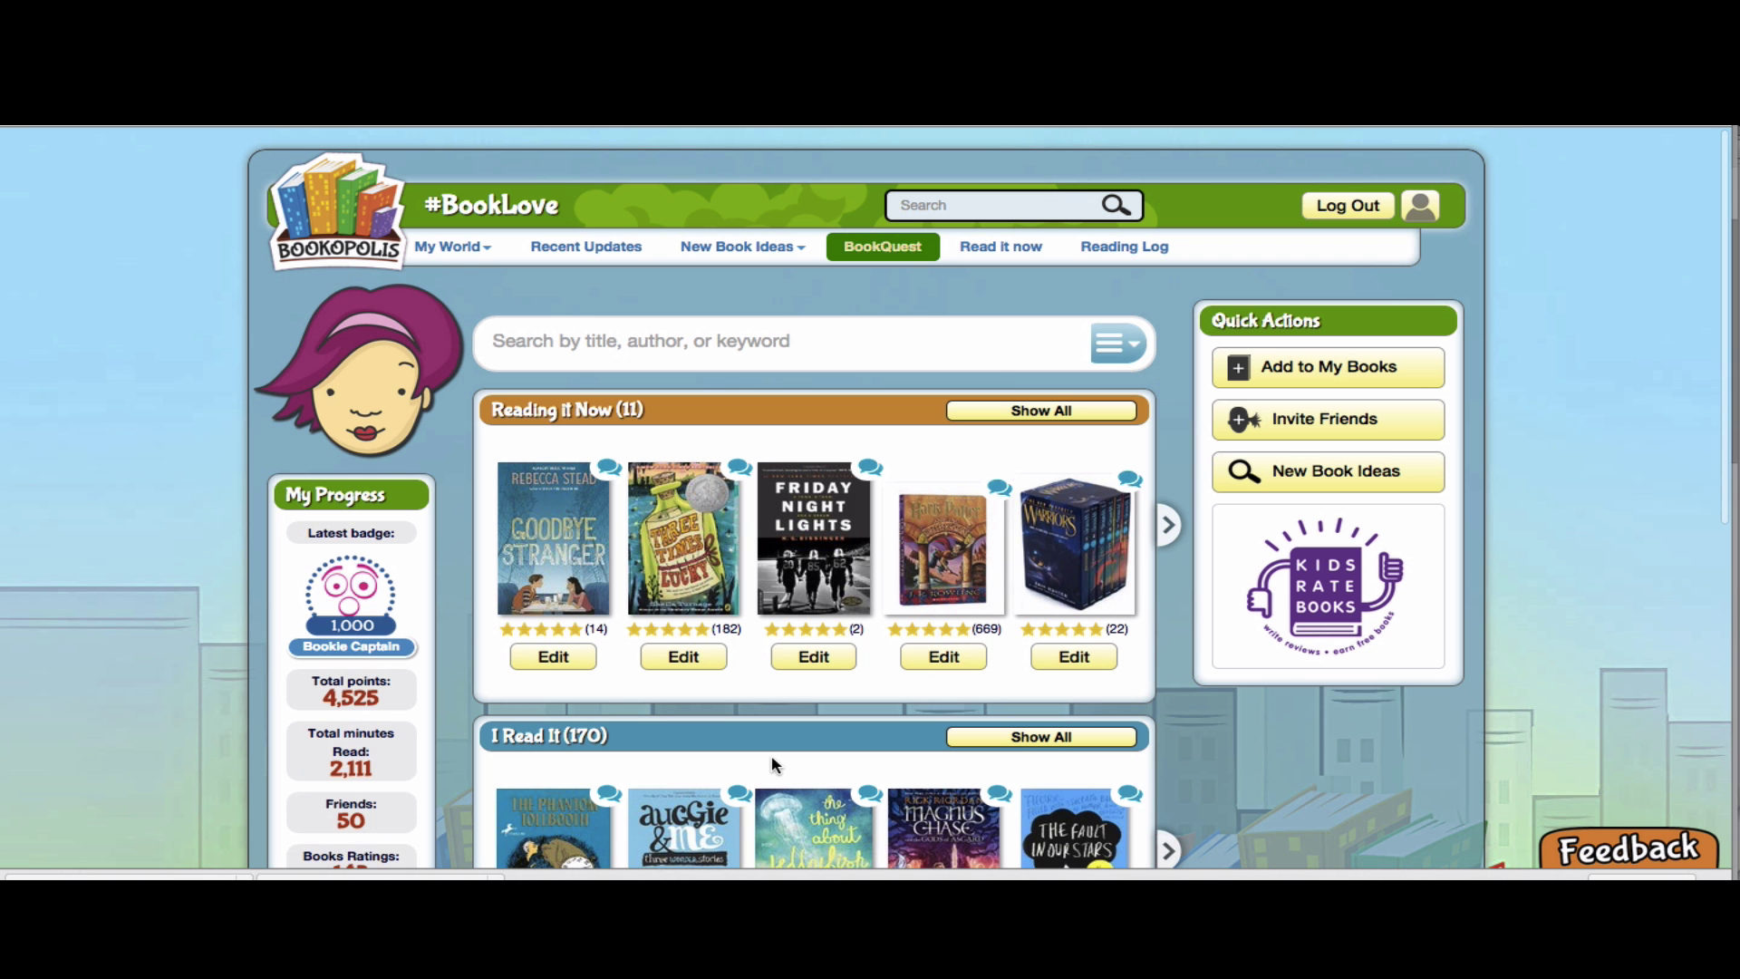
left_click(695, 342)
type("mira")
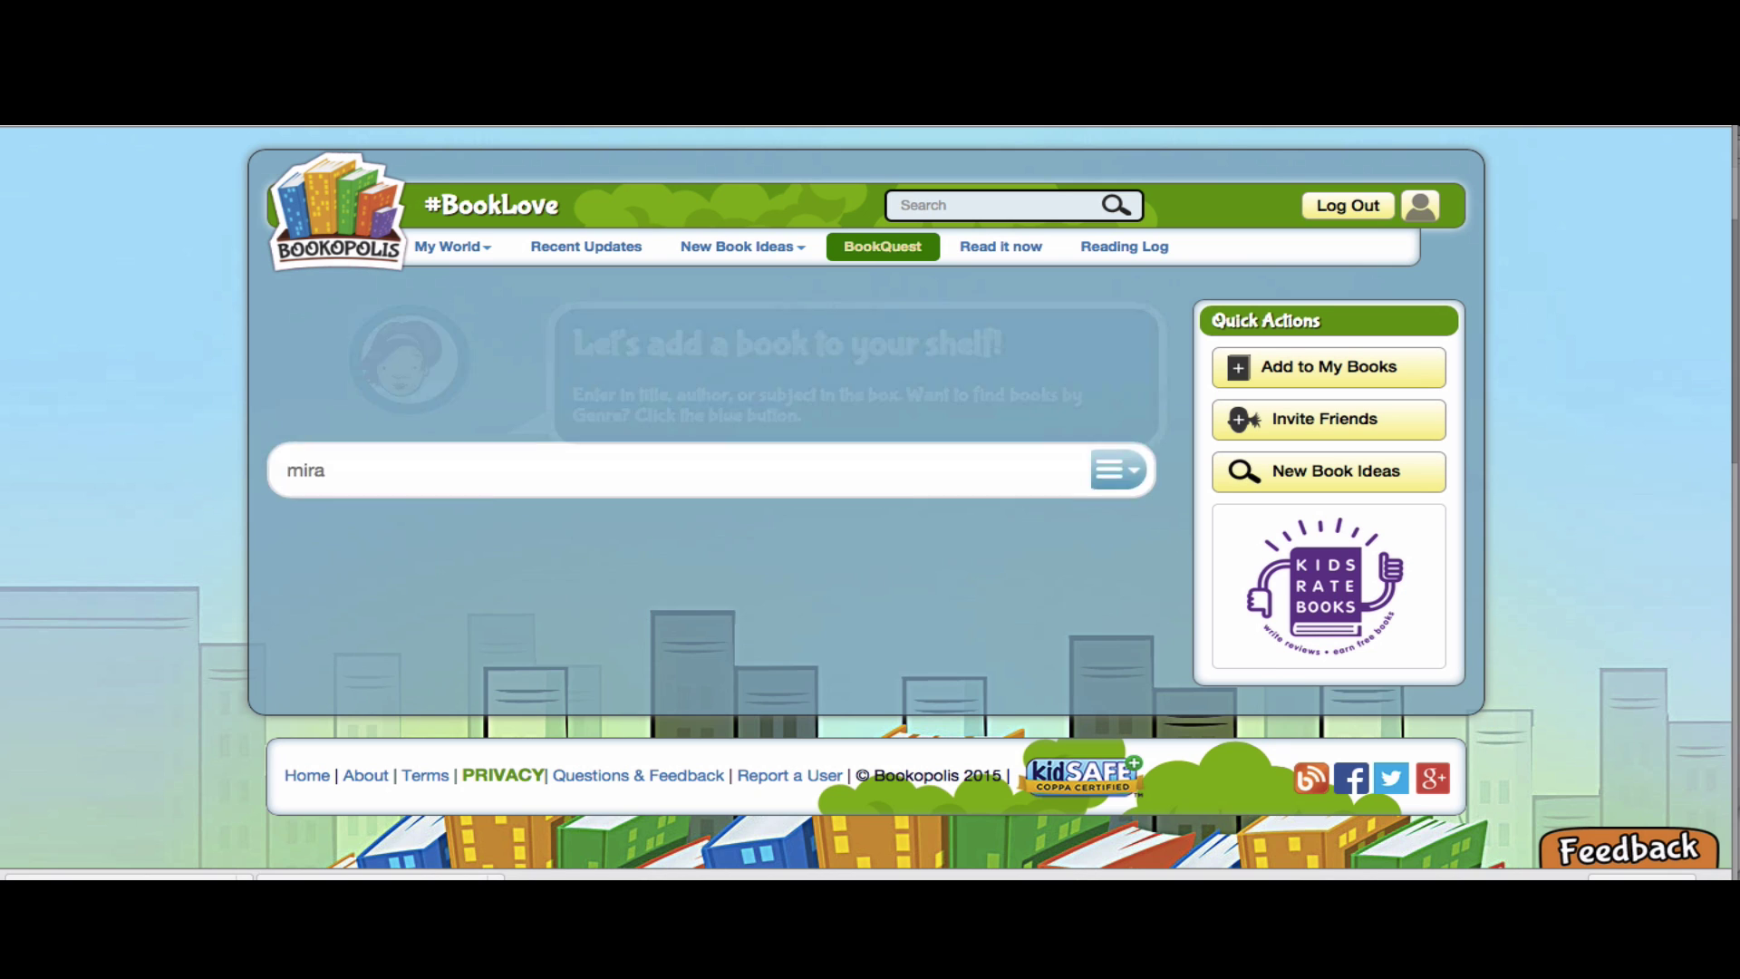
scroll(562, 632, "down", 6)
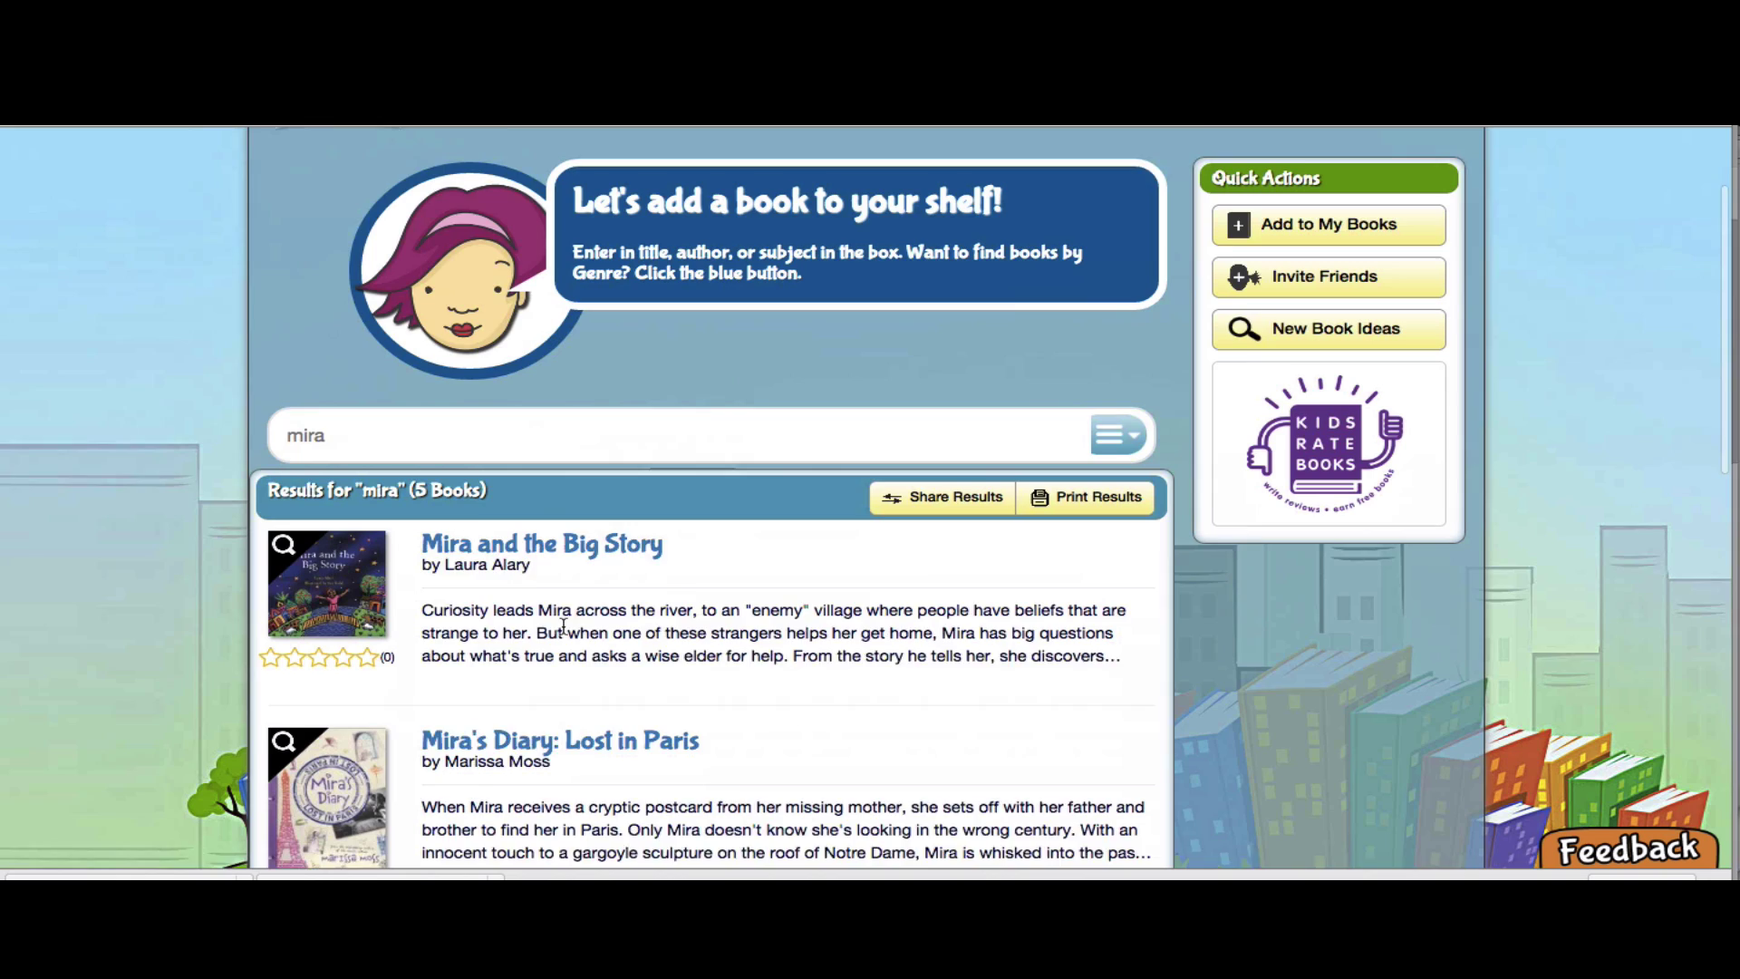
scroll(562, 625, "down", 5)
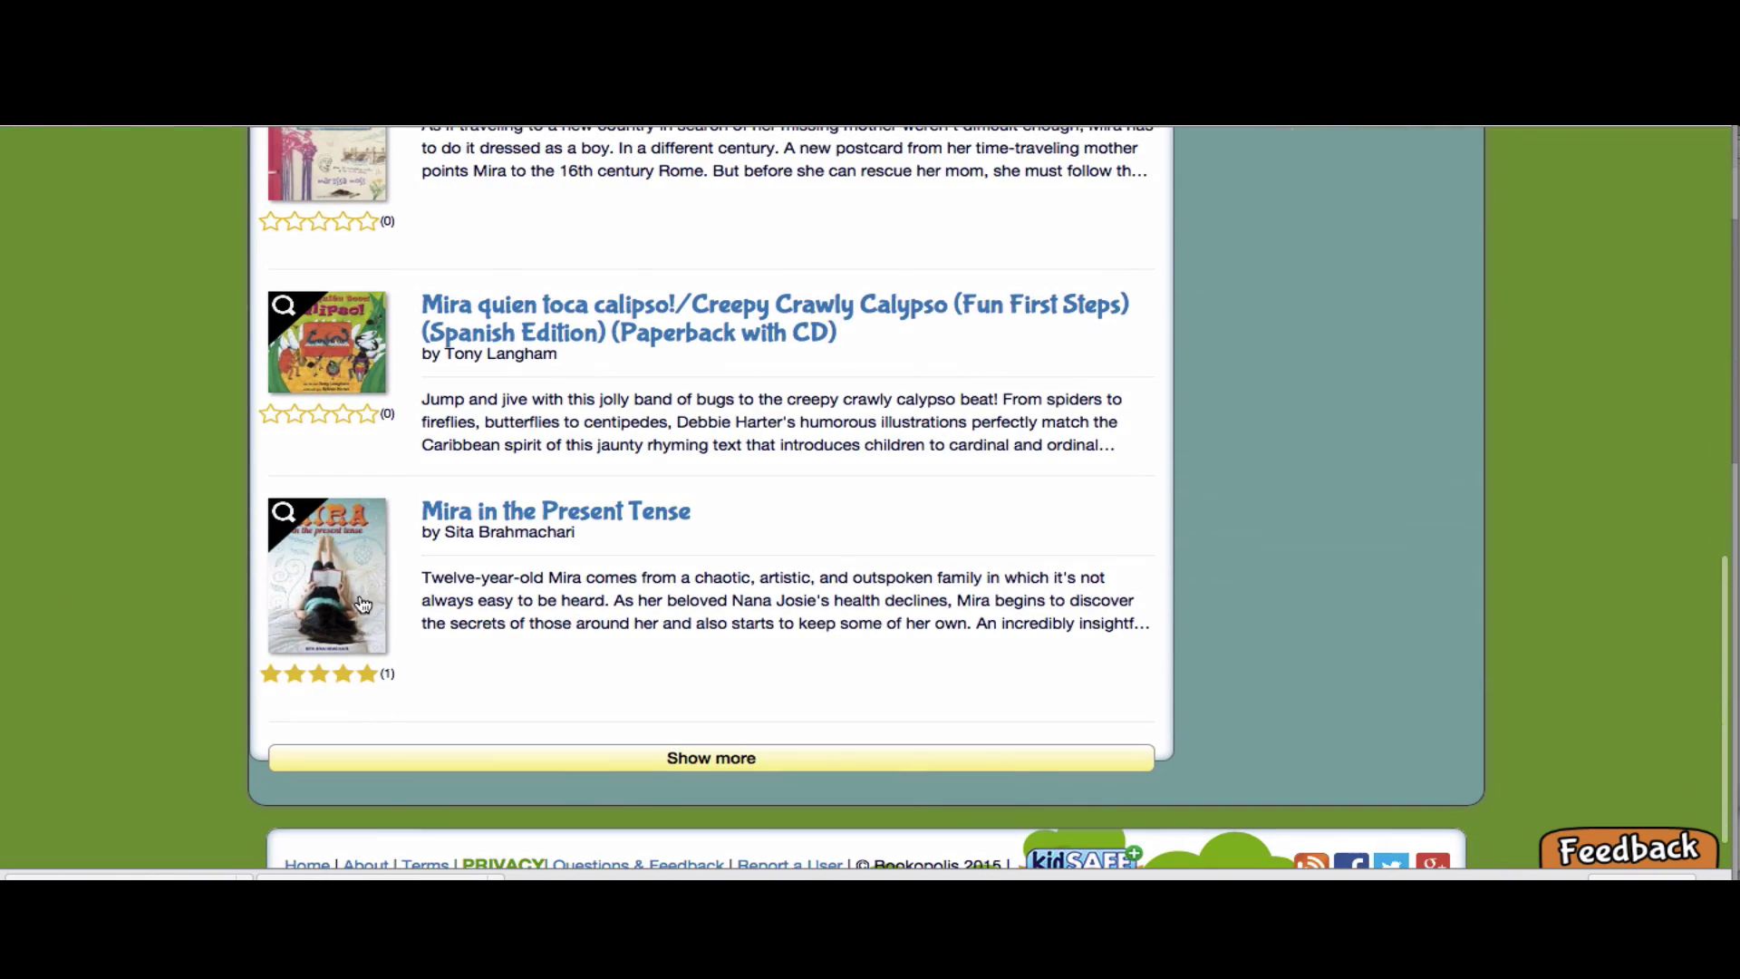
left_click(356, 598)
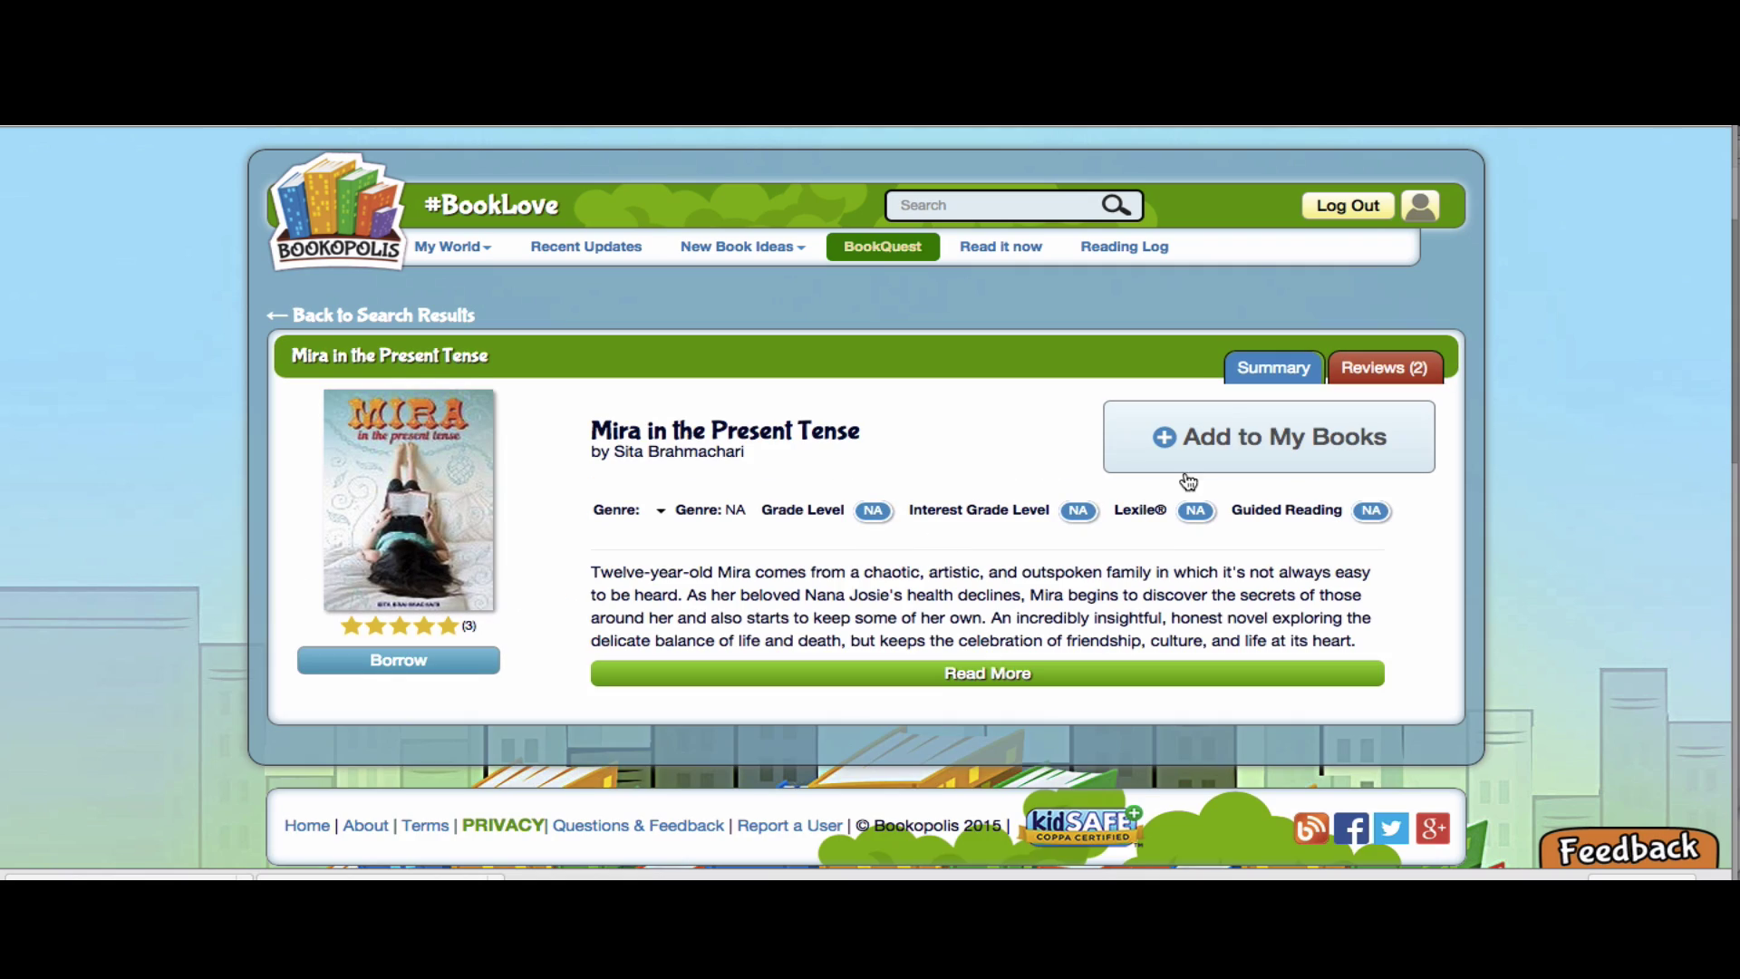
Add the book to the Reading it Now shelf and return to the Reading Log
left_click(1236, 441)
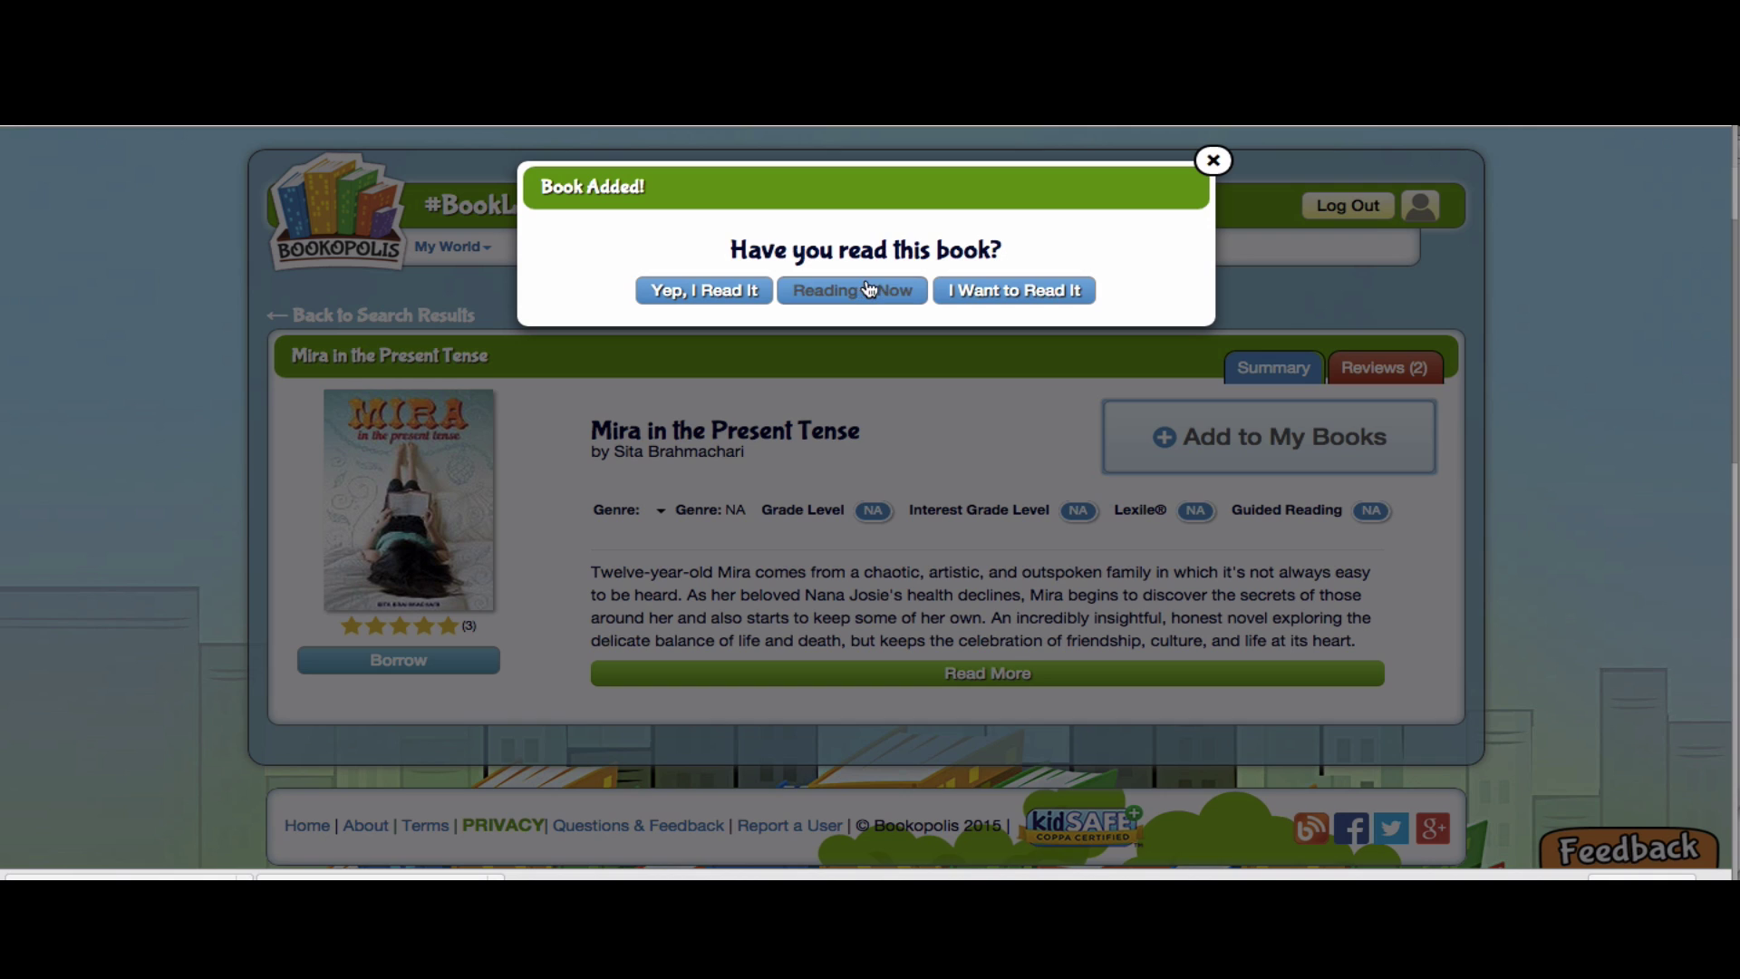
left_click(860, 288)
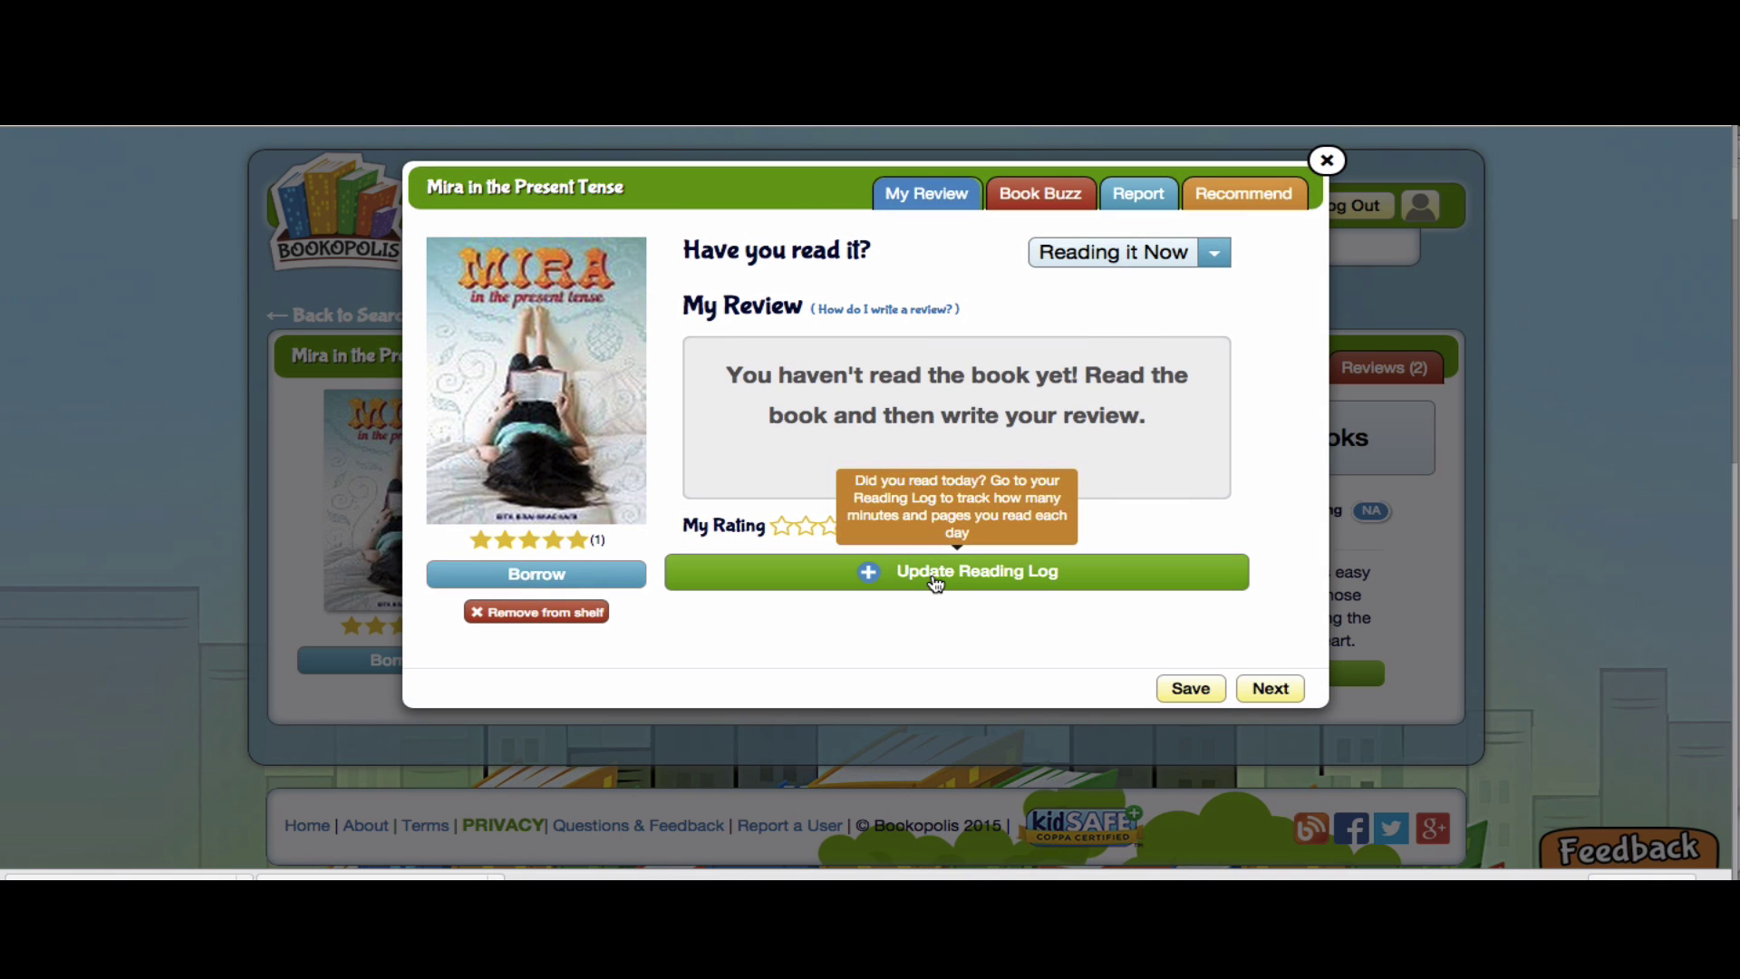
left_click(937, 574)
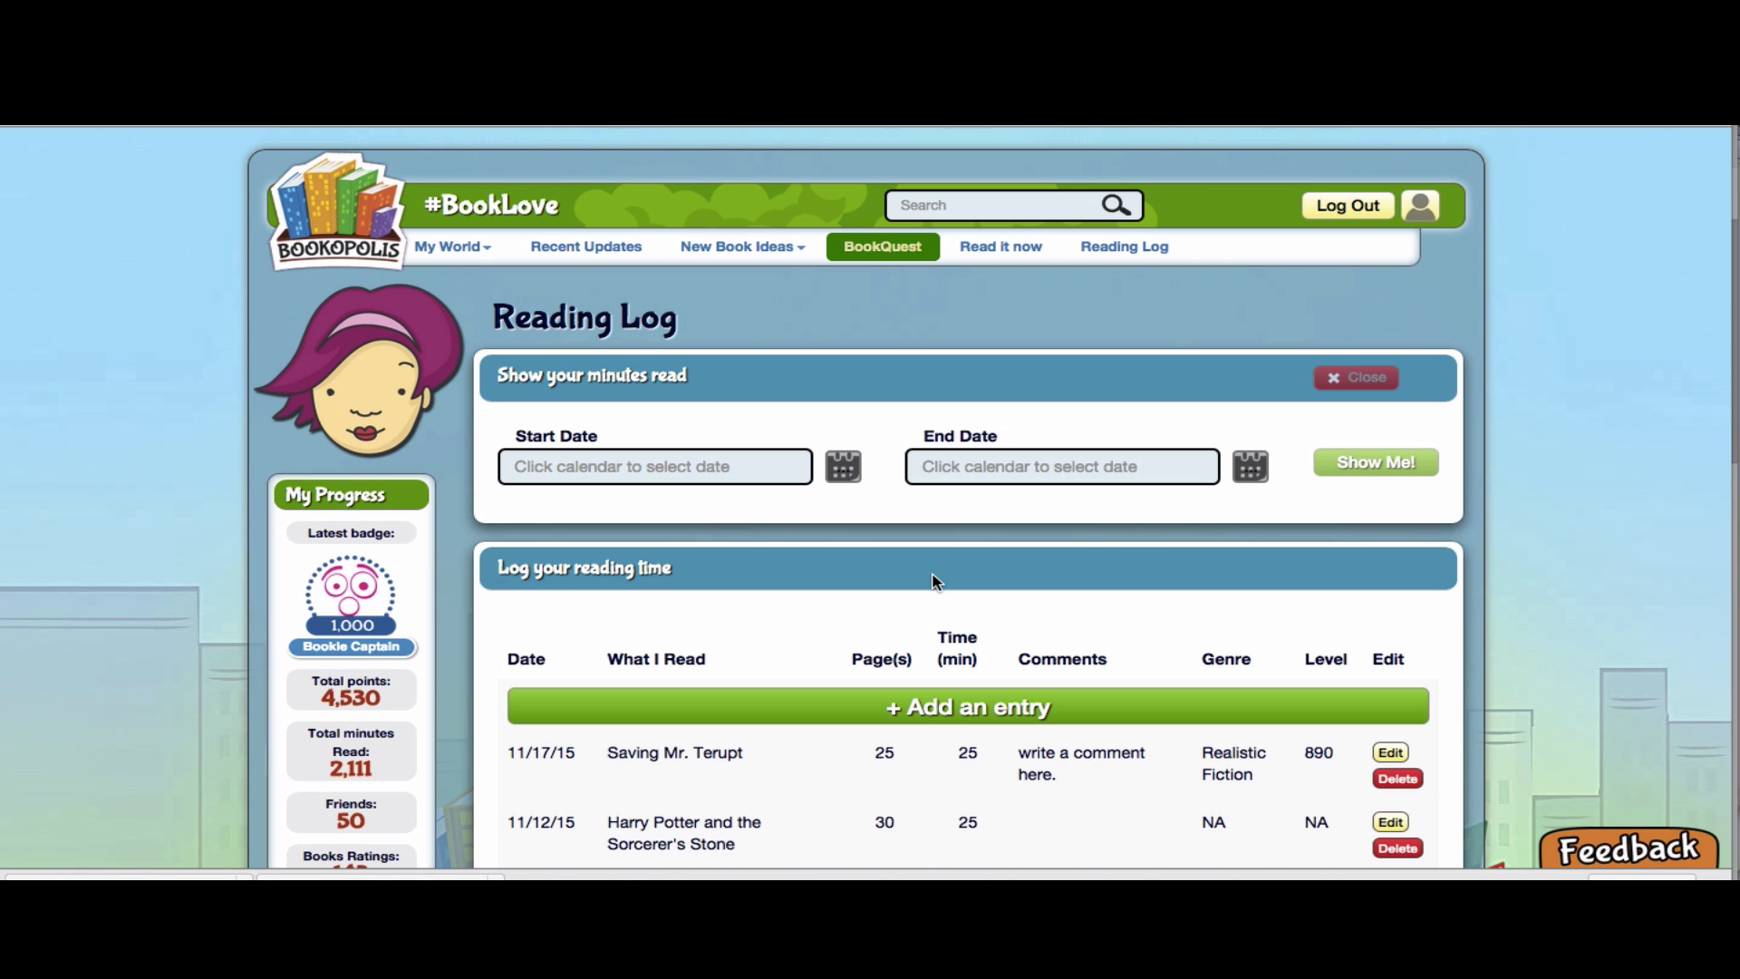
Start a new log entry for Mira in the Present Tense with genre Realistic Fiction
left_click(861, 712)
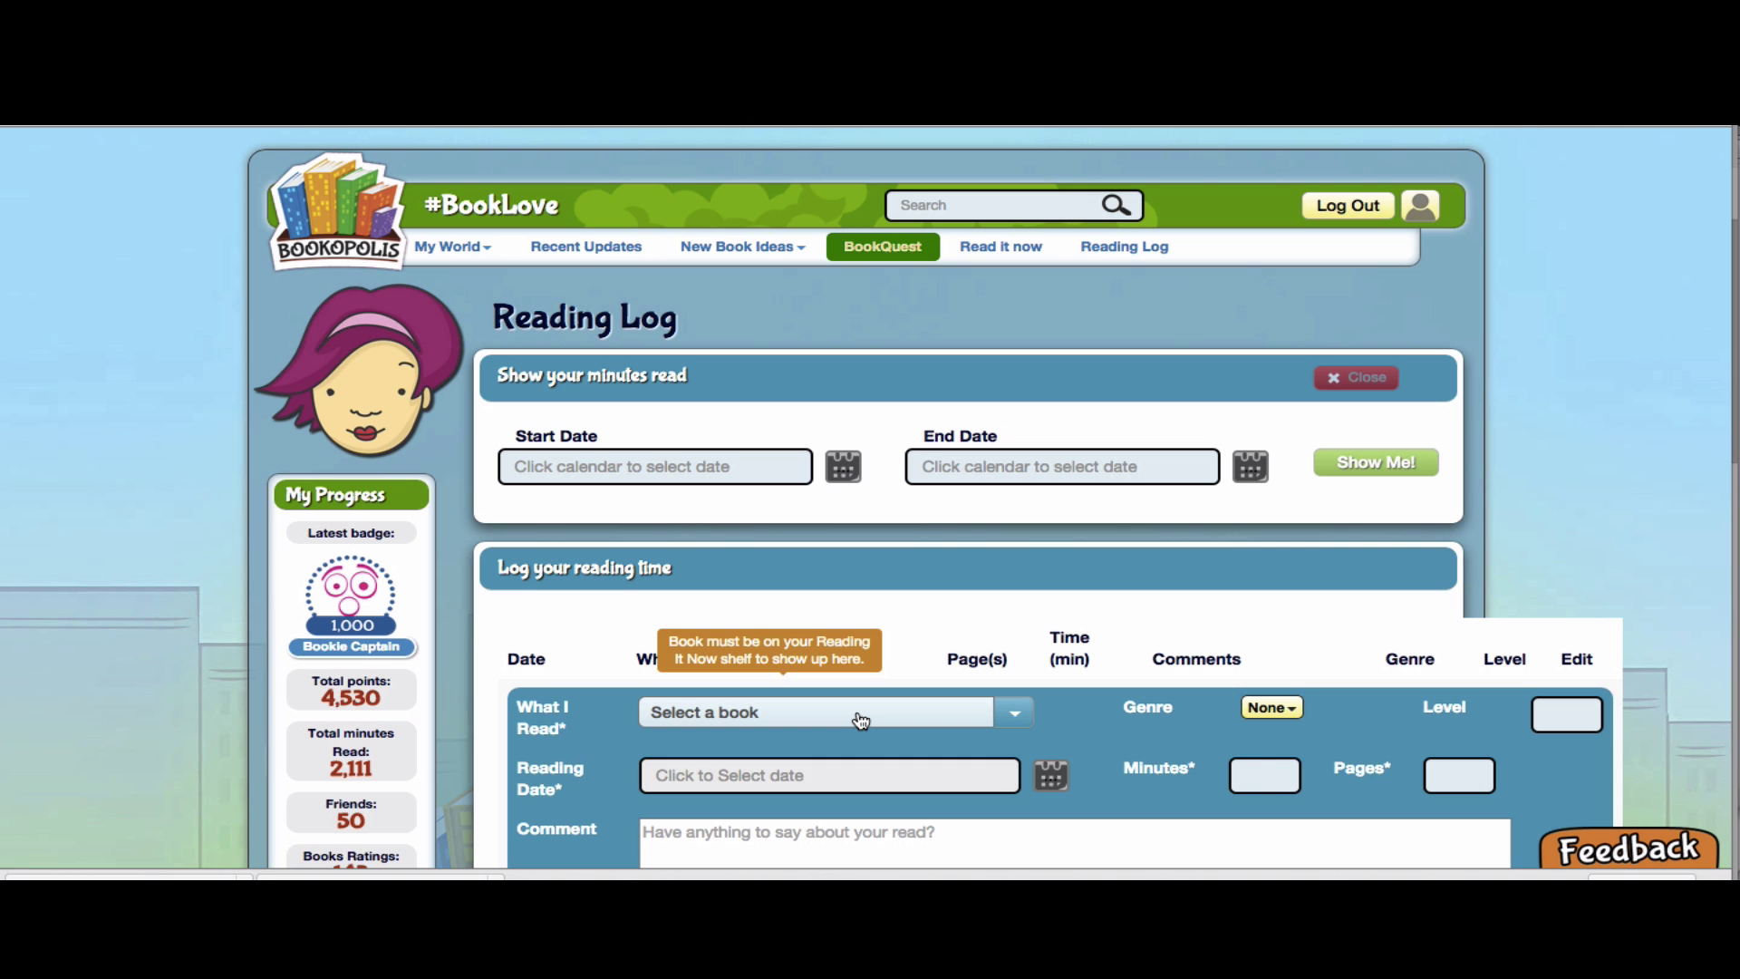
left_click(861, 716)
scroll(861, 720, "down", 3)
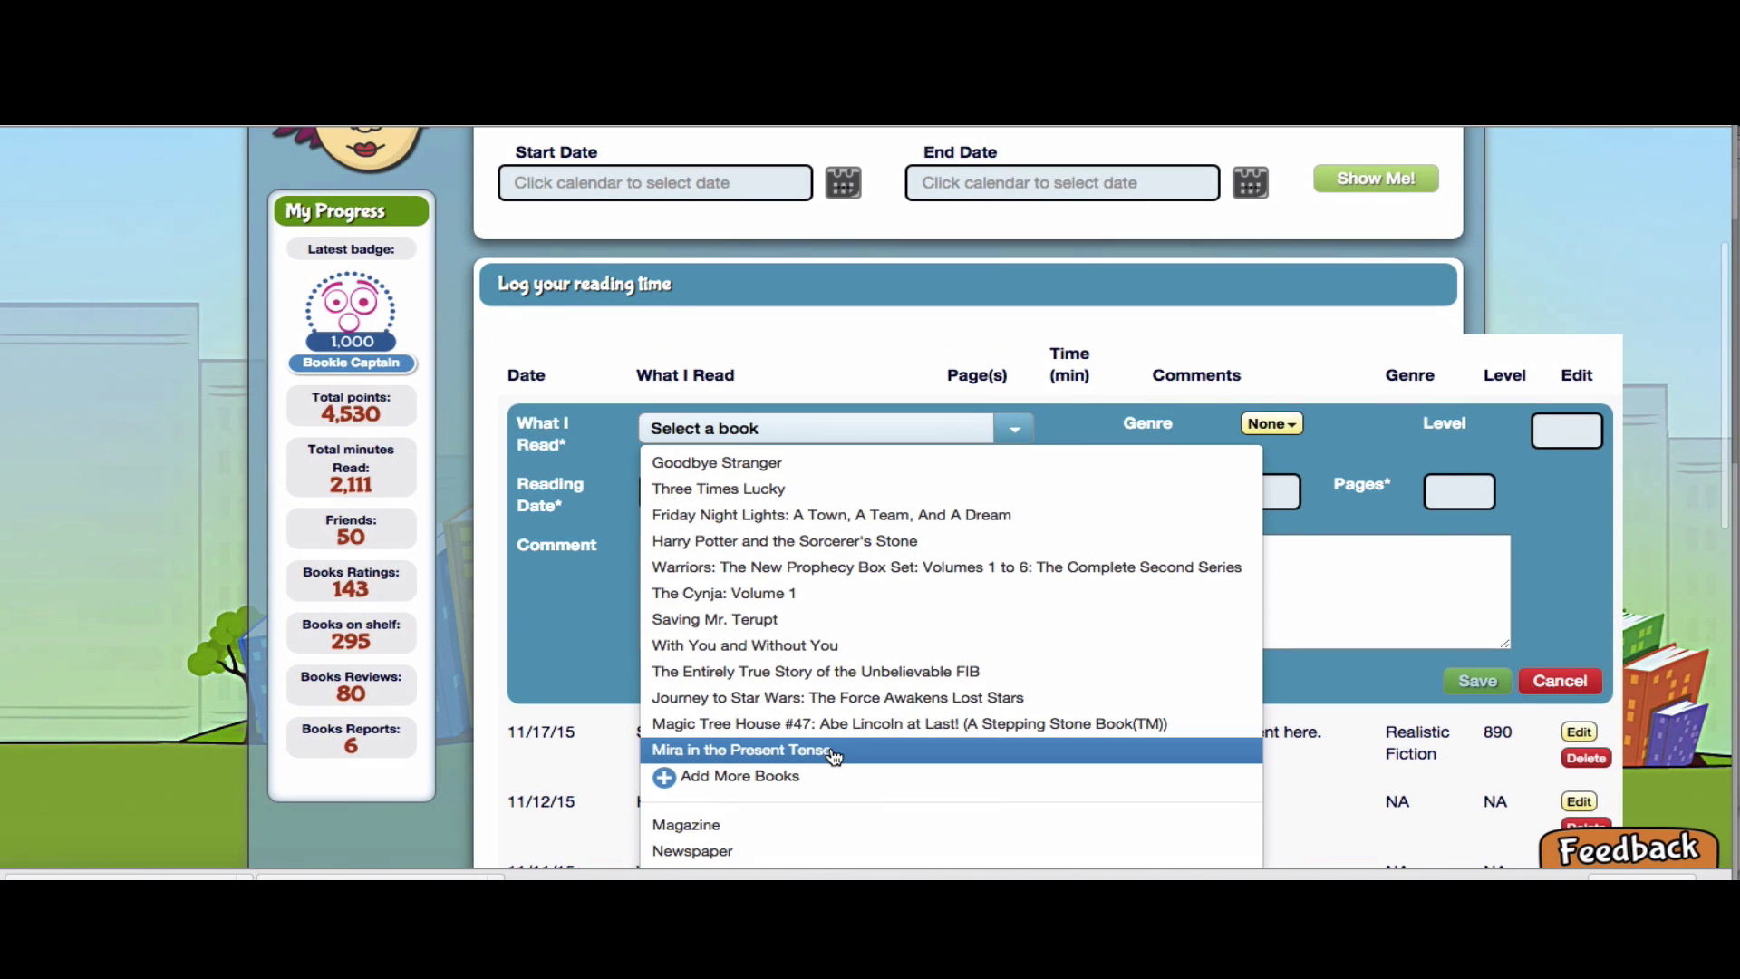
left_click(833, 752)
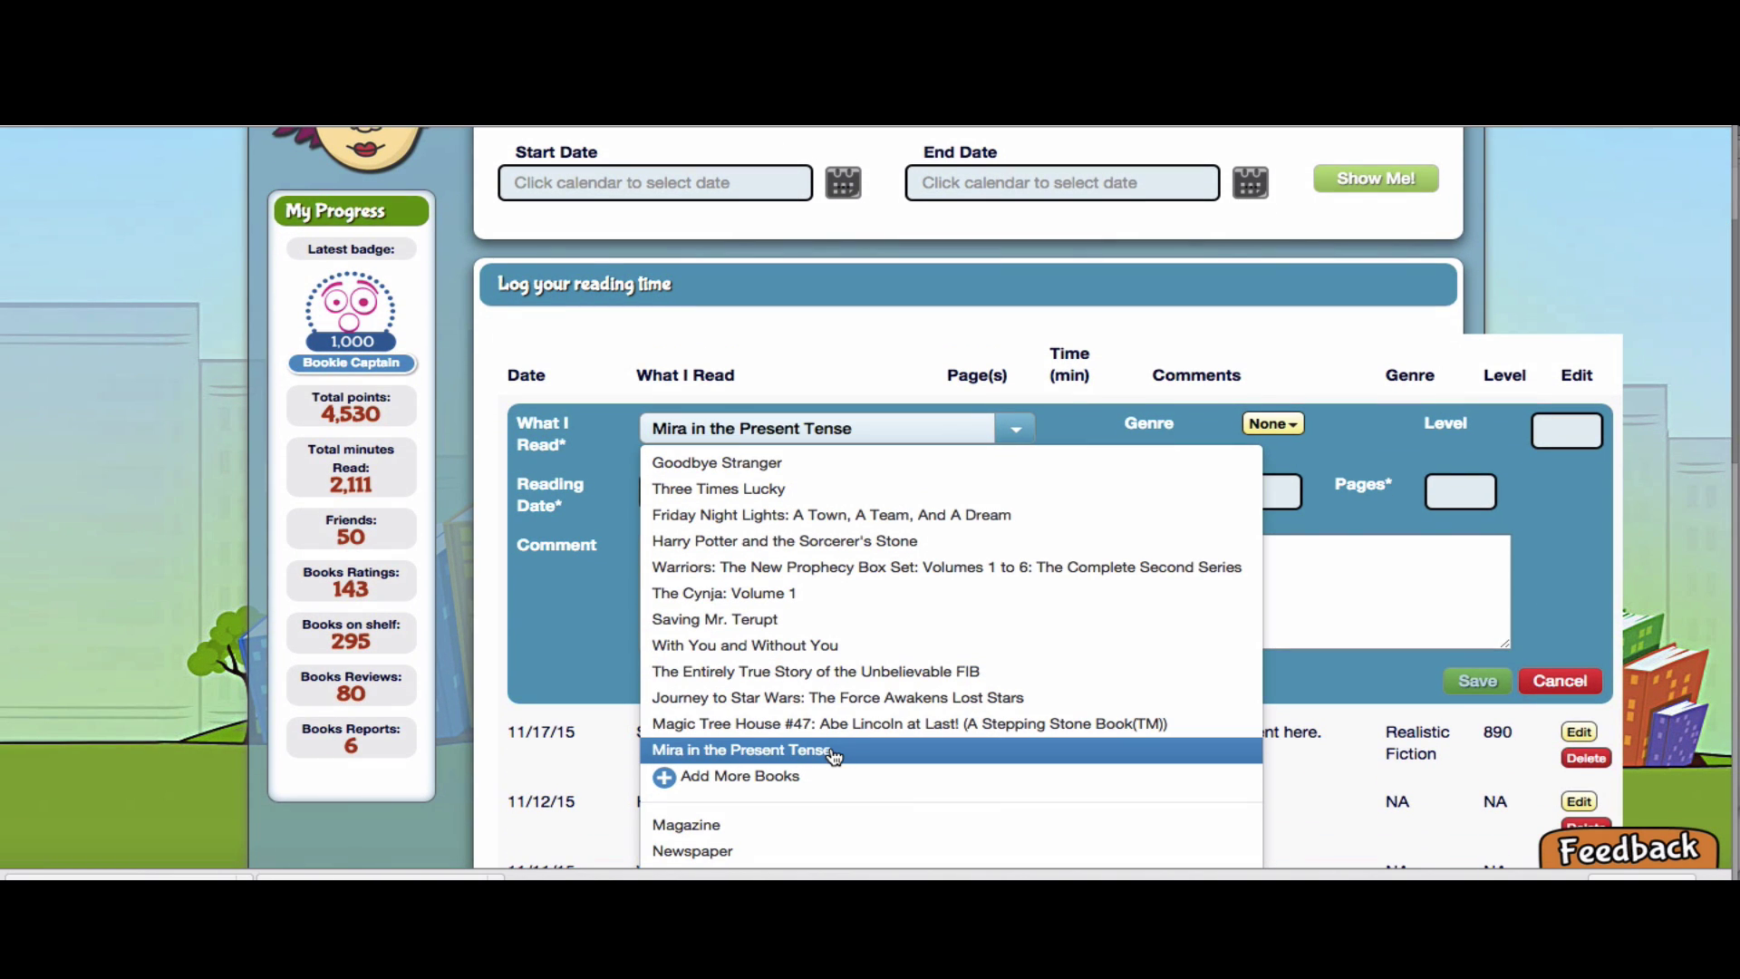
left_click(1206, 402)
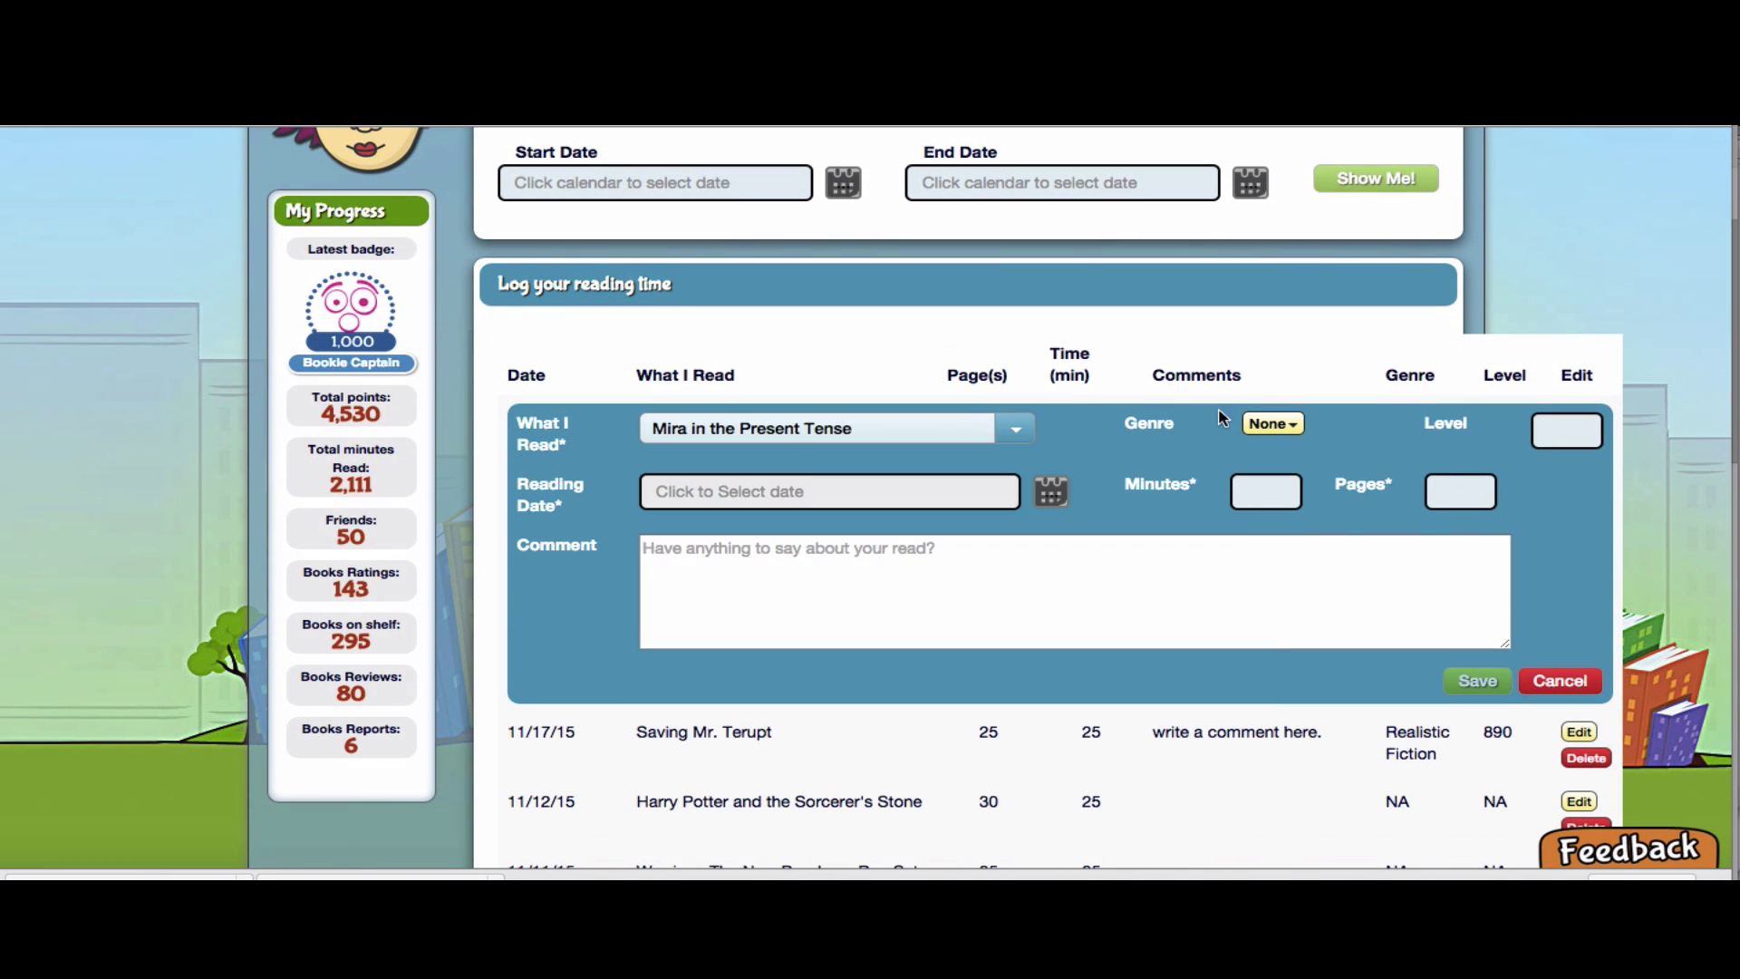
left_click(1273, 424)
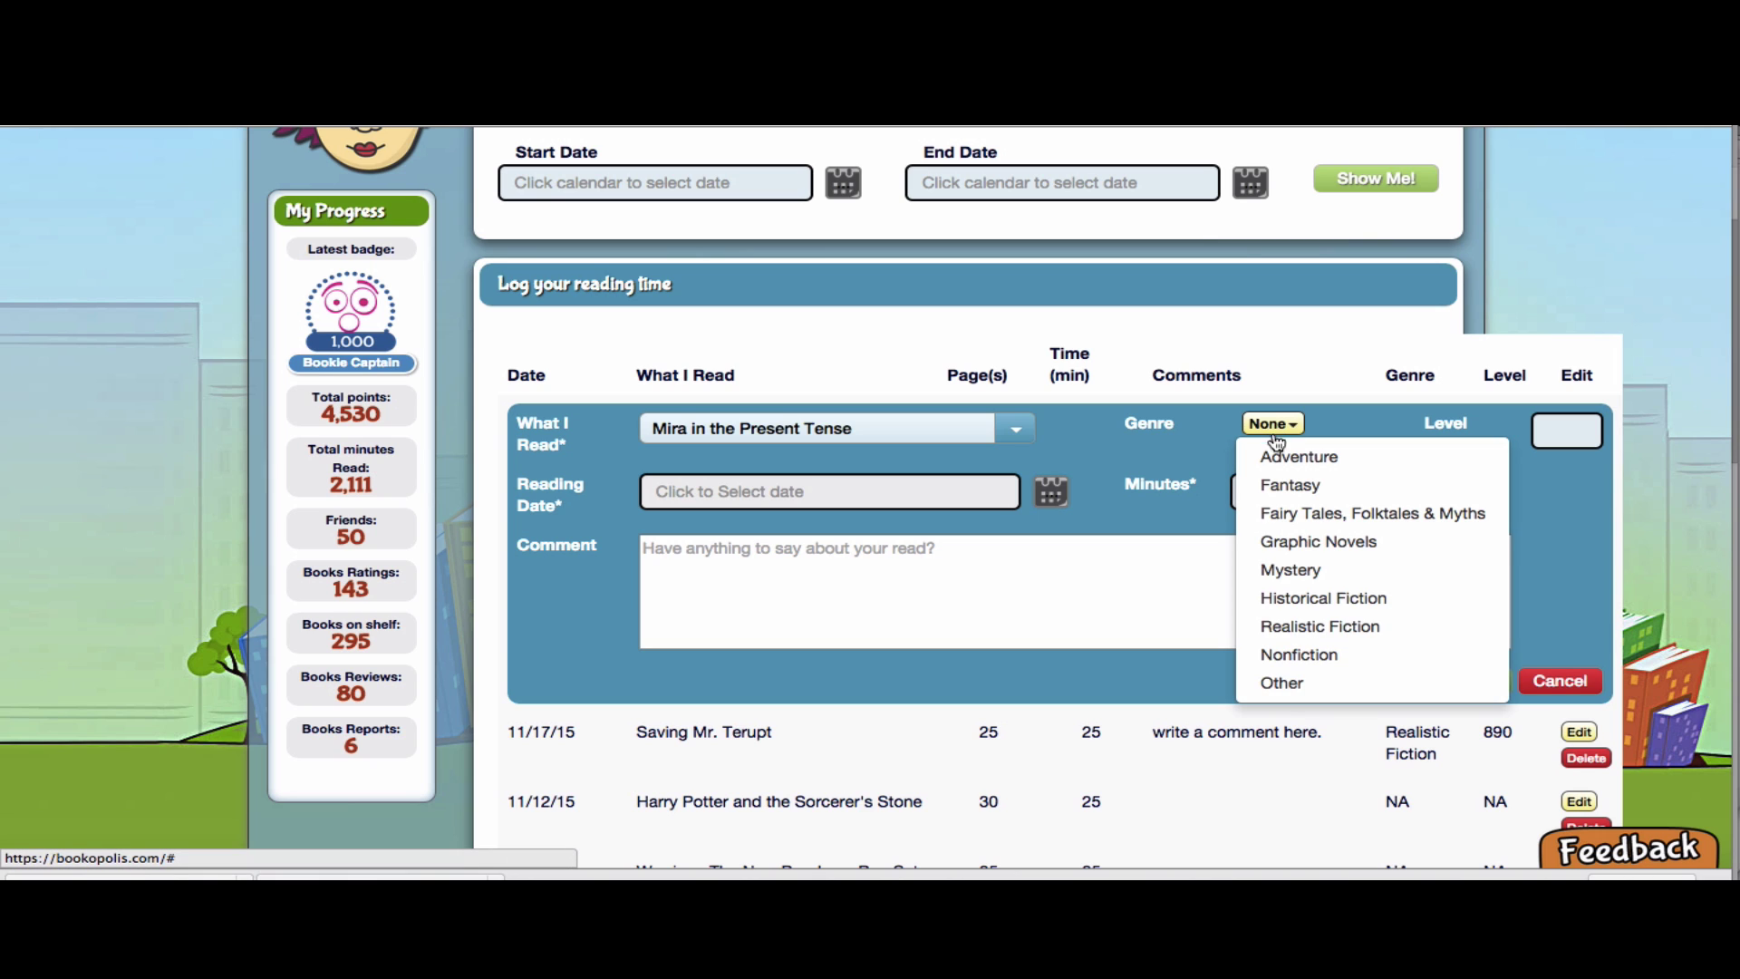
left_click(1287, 626)
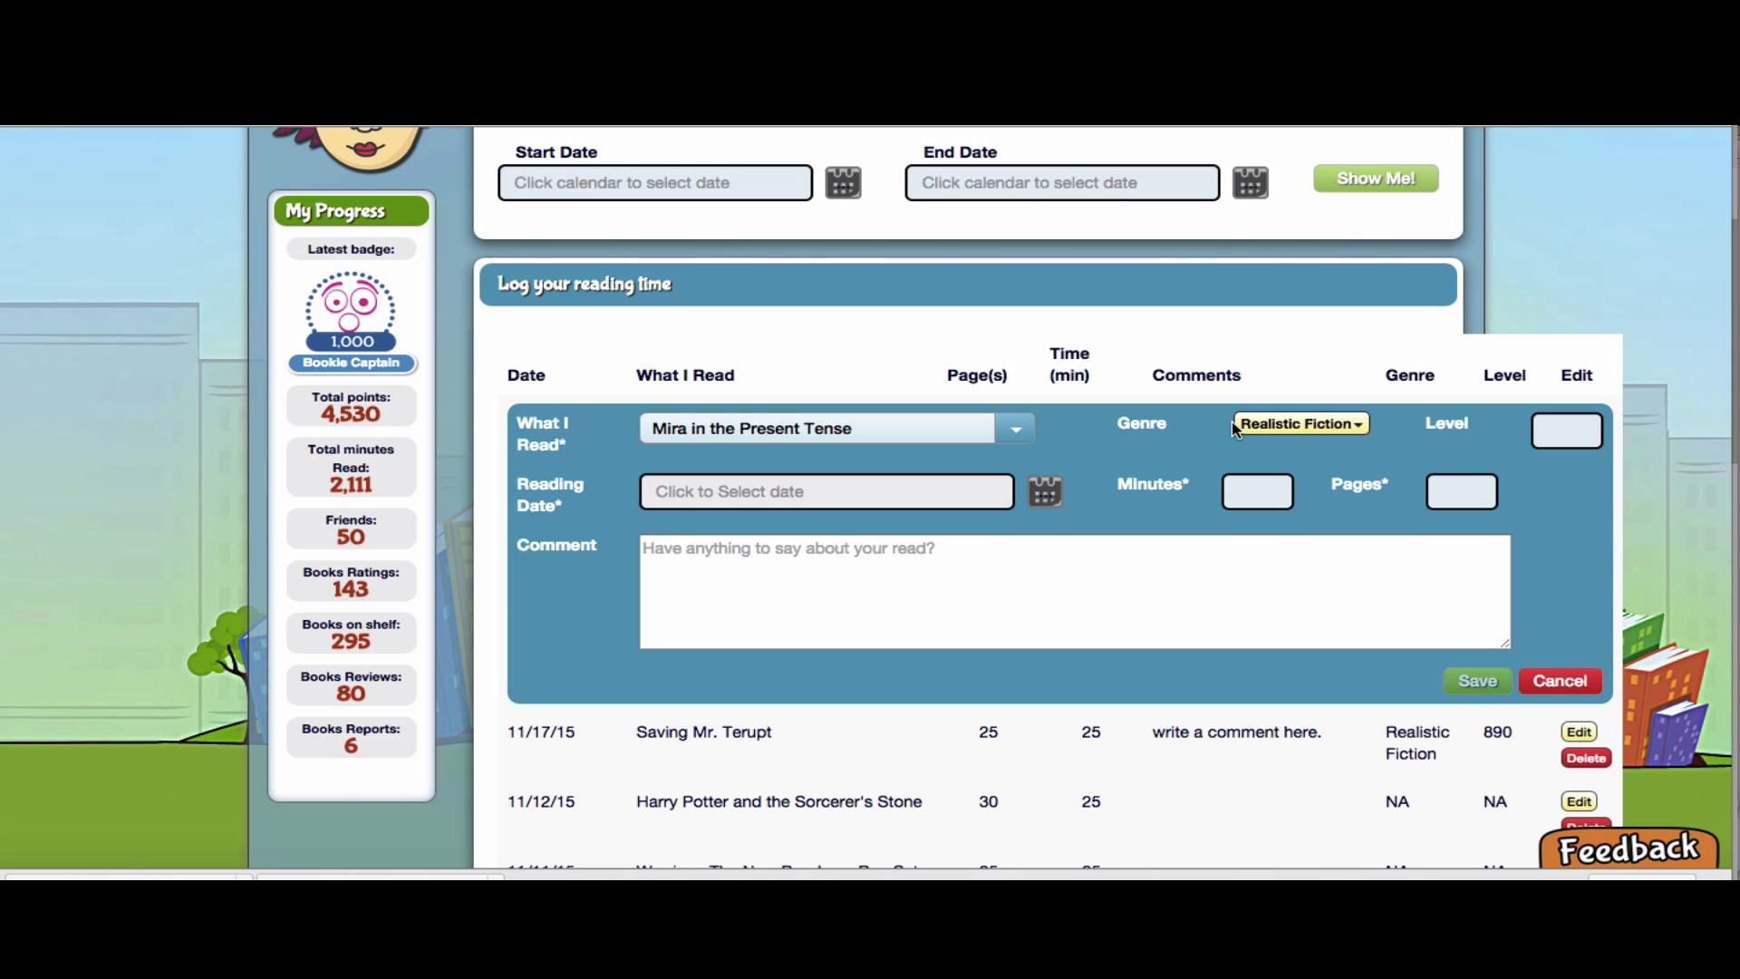
left_click(1571, 428)
Set the reading date to 11/10/2015 and enter 25 minutes read
left_click(897, 500)
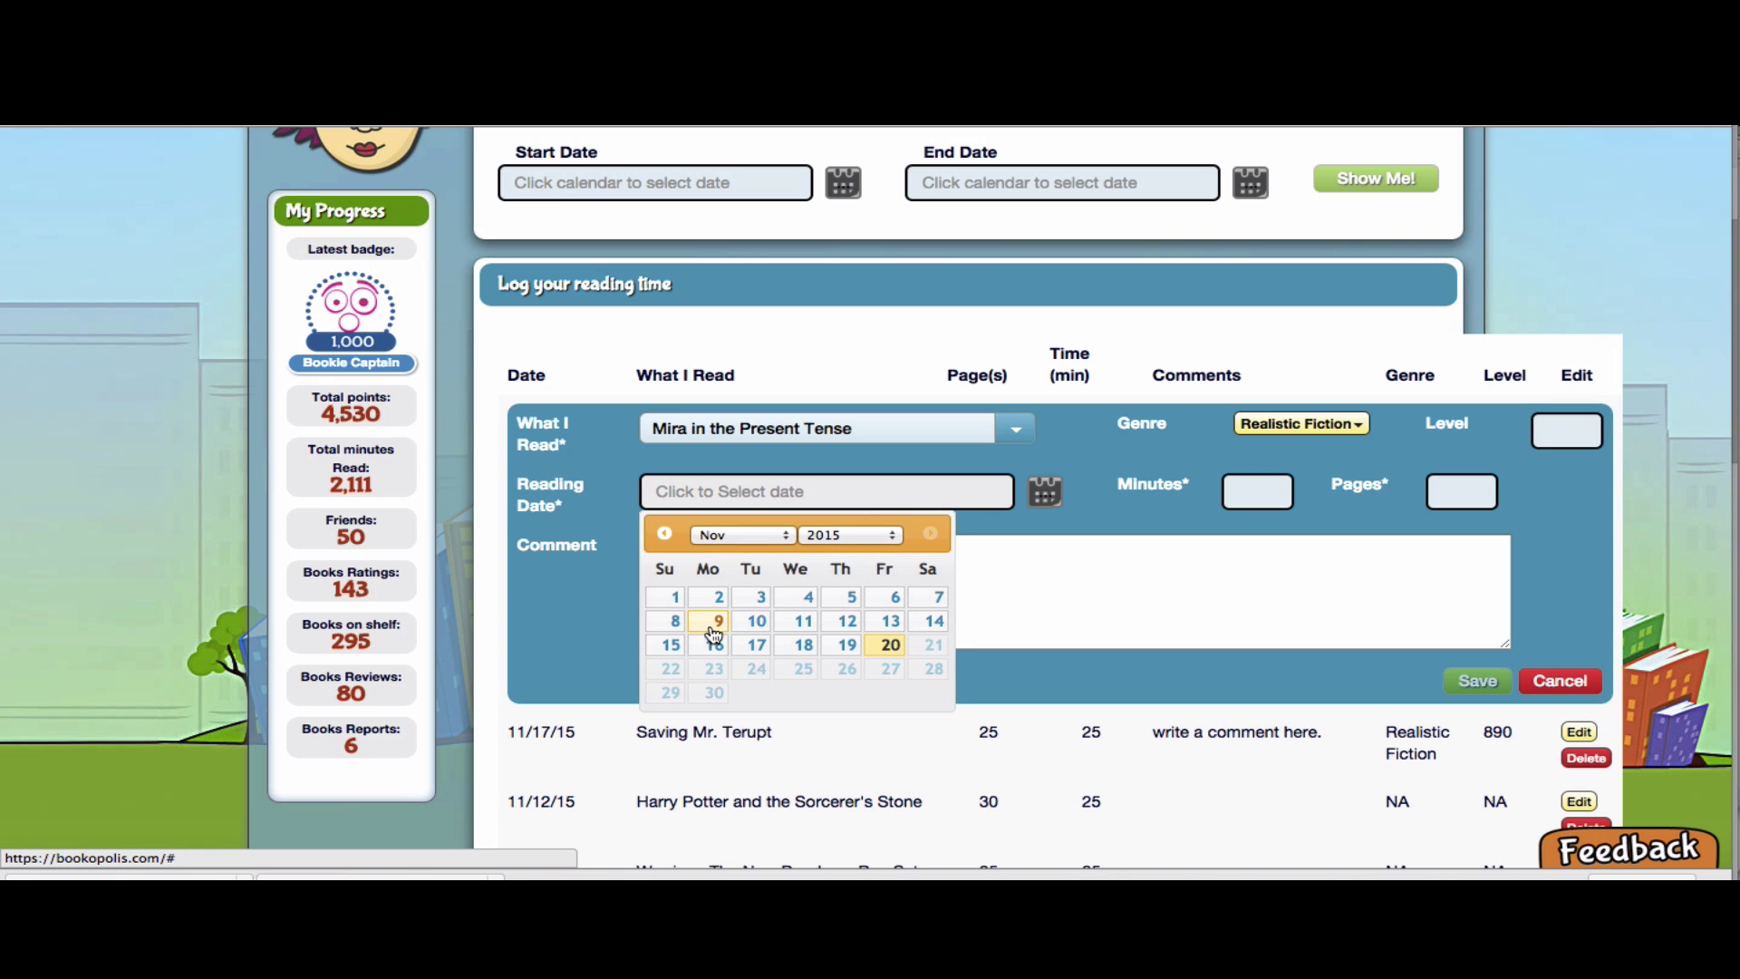
left_click(757, 621)
left_click(1245, 492)
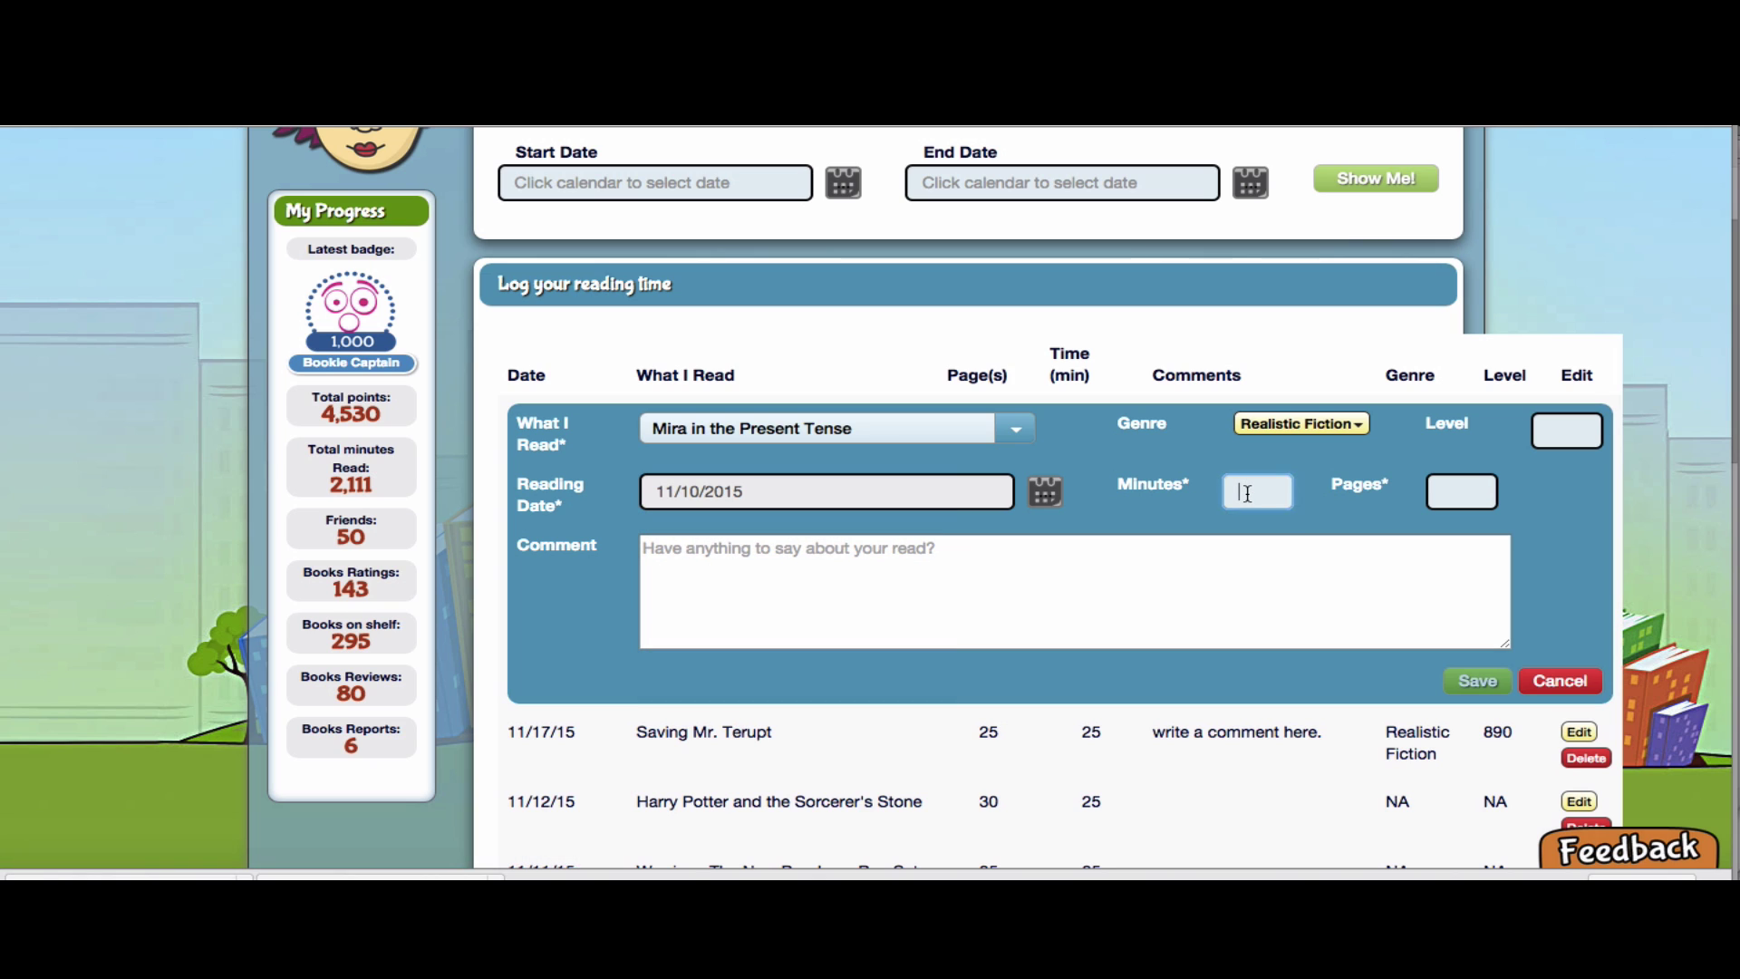
type("25")
left_click(1448, 490)
Enter 25 pages, comment 'I really enjoyed the part where Mira visits with the Grandmother.', and save
type("25")
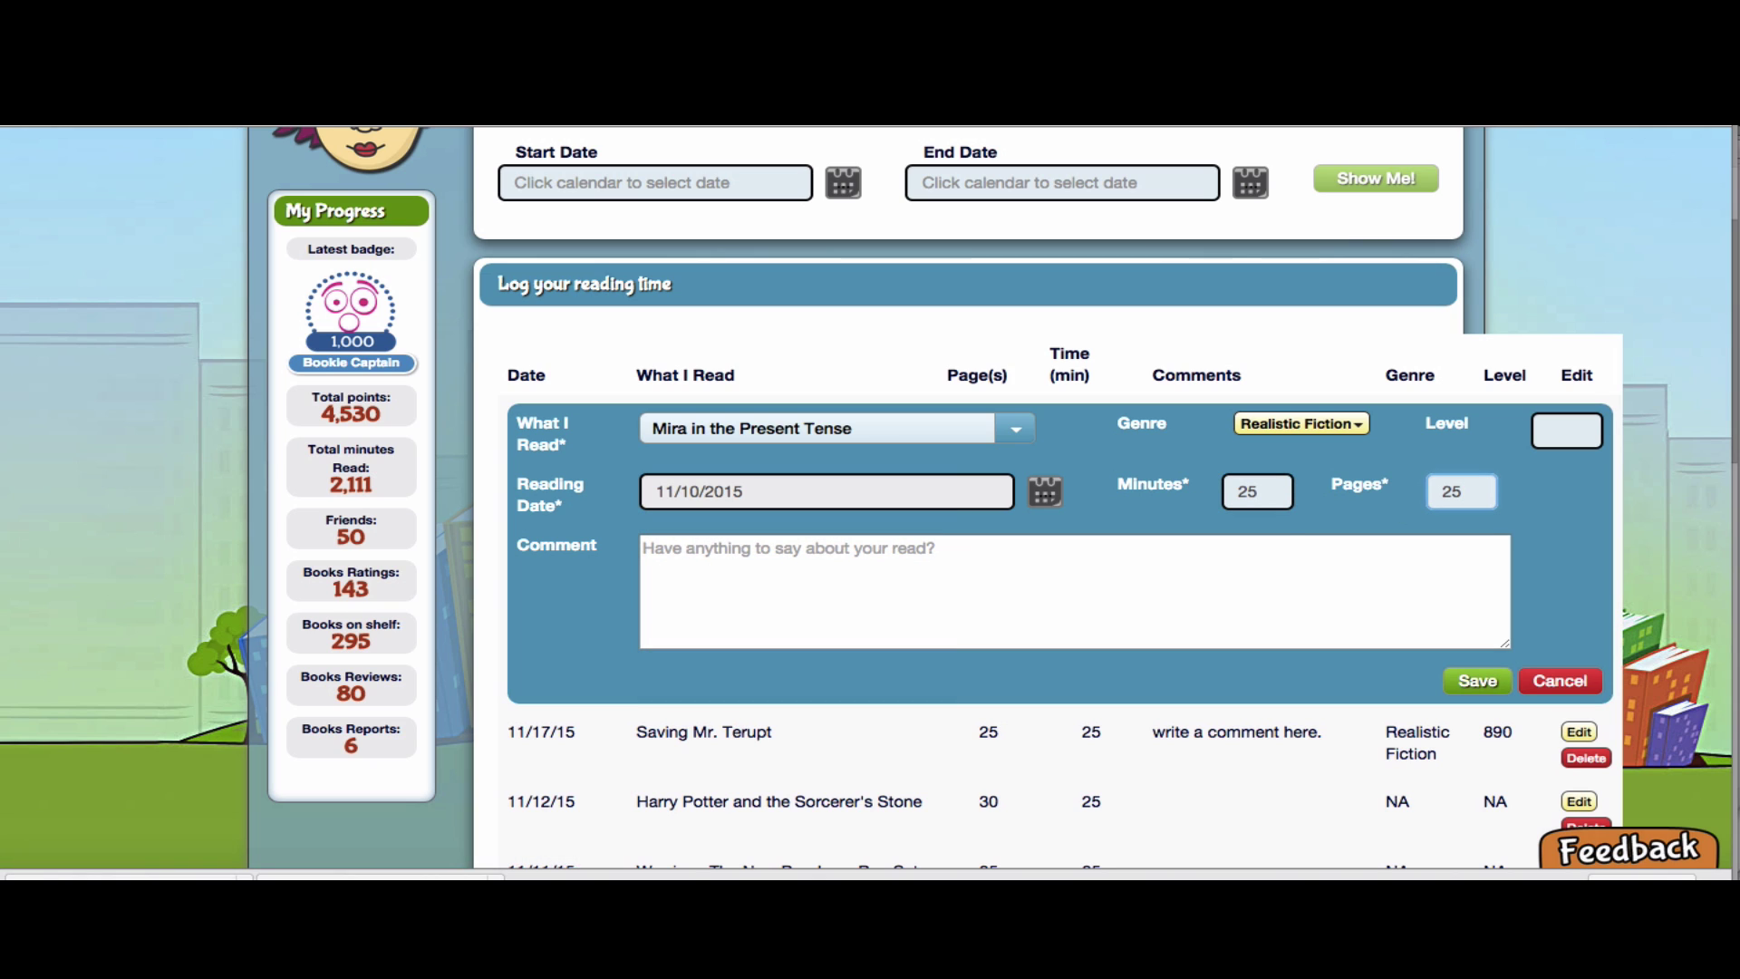
left_click(926, 573)
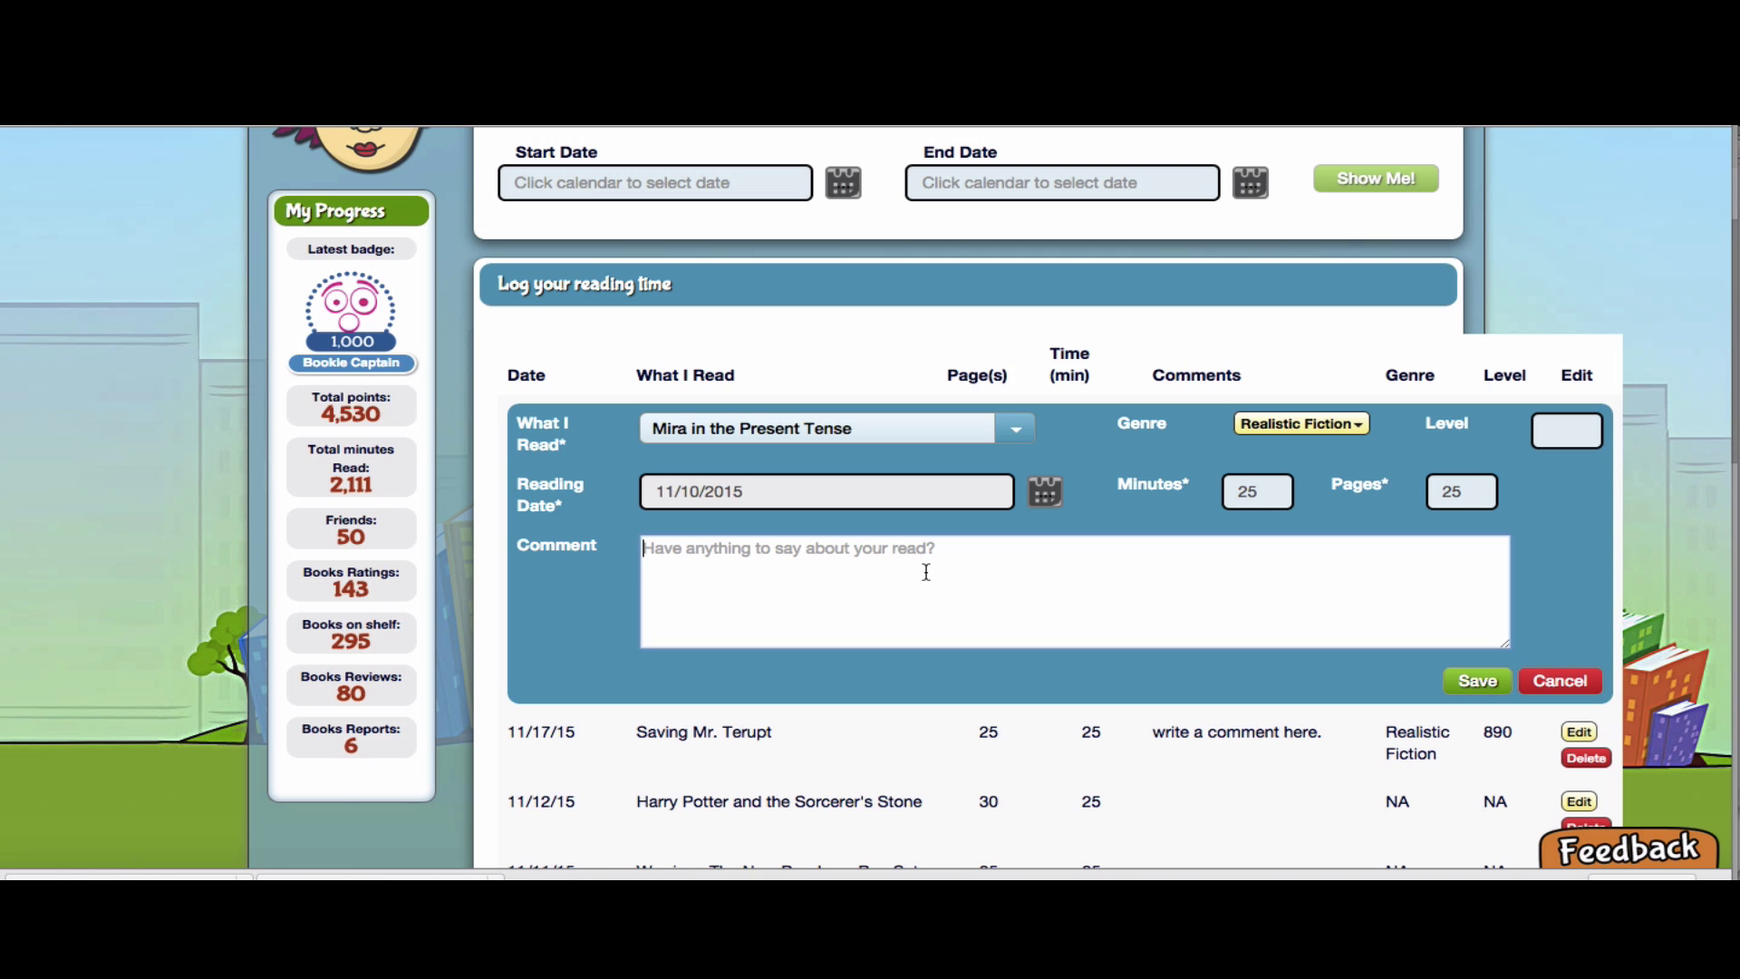
type("I reall")
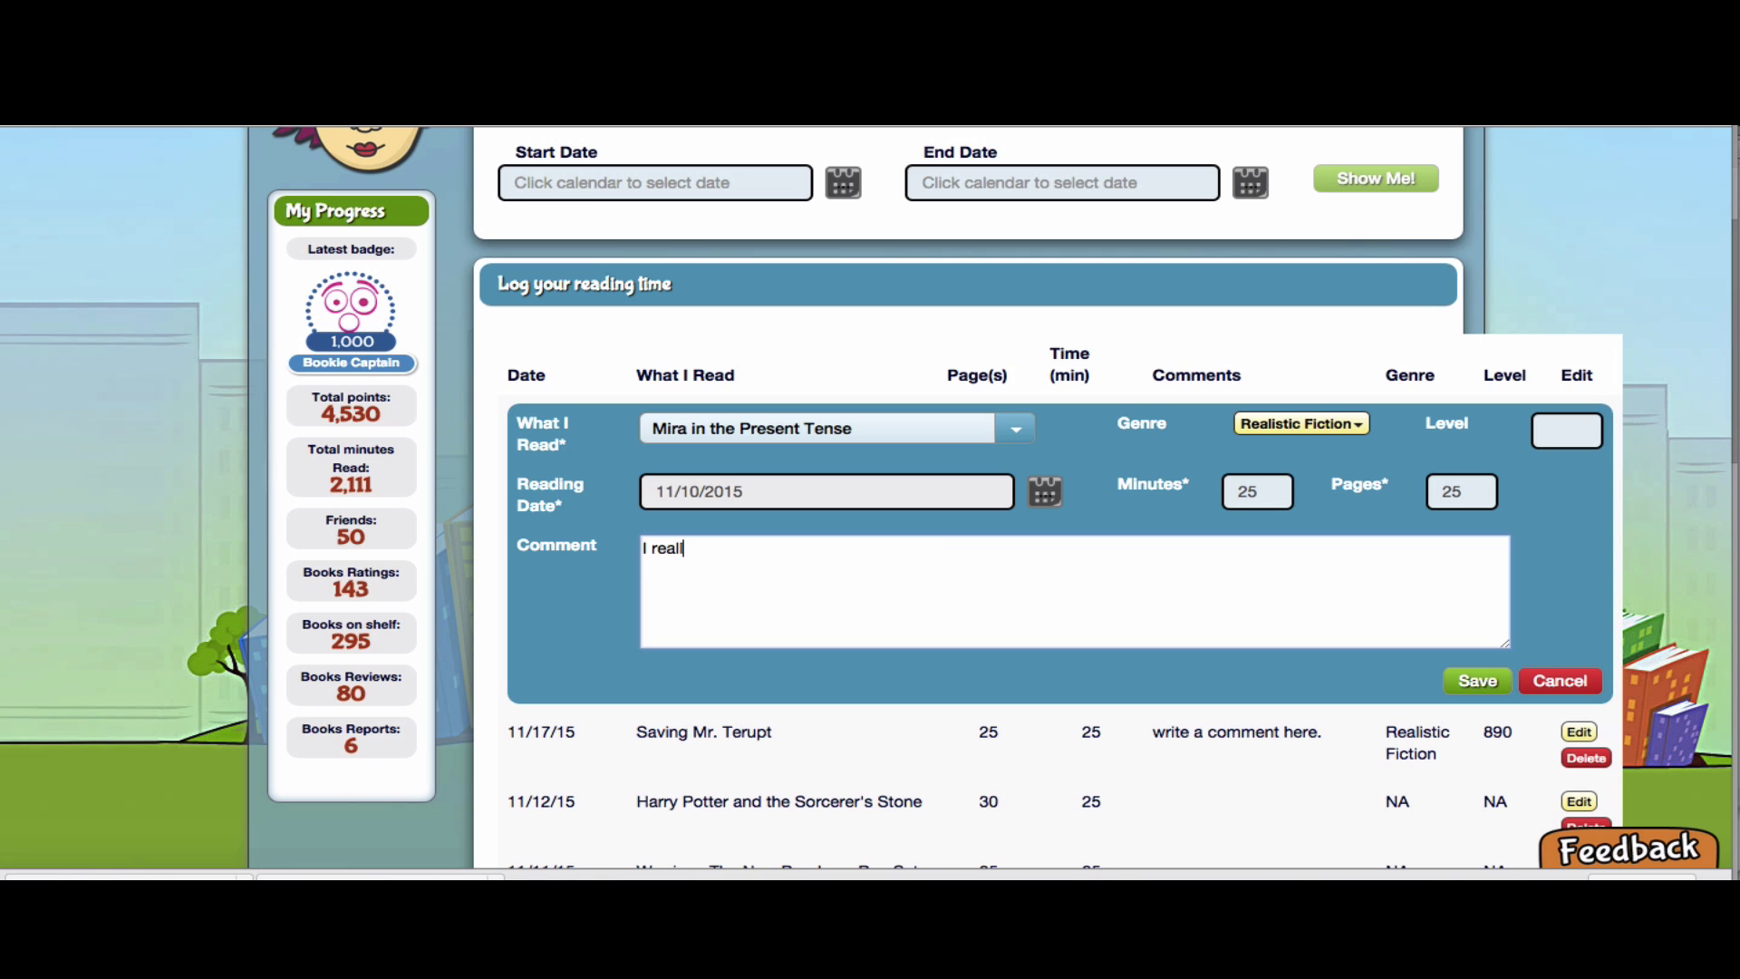
type("y enjoyed the part where Mira visits ")
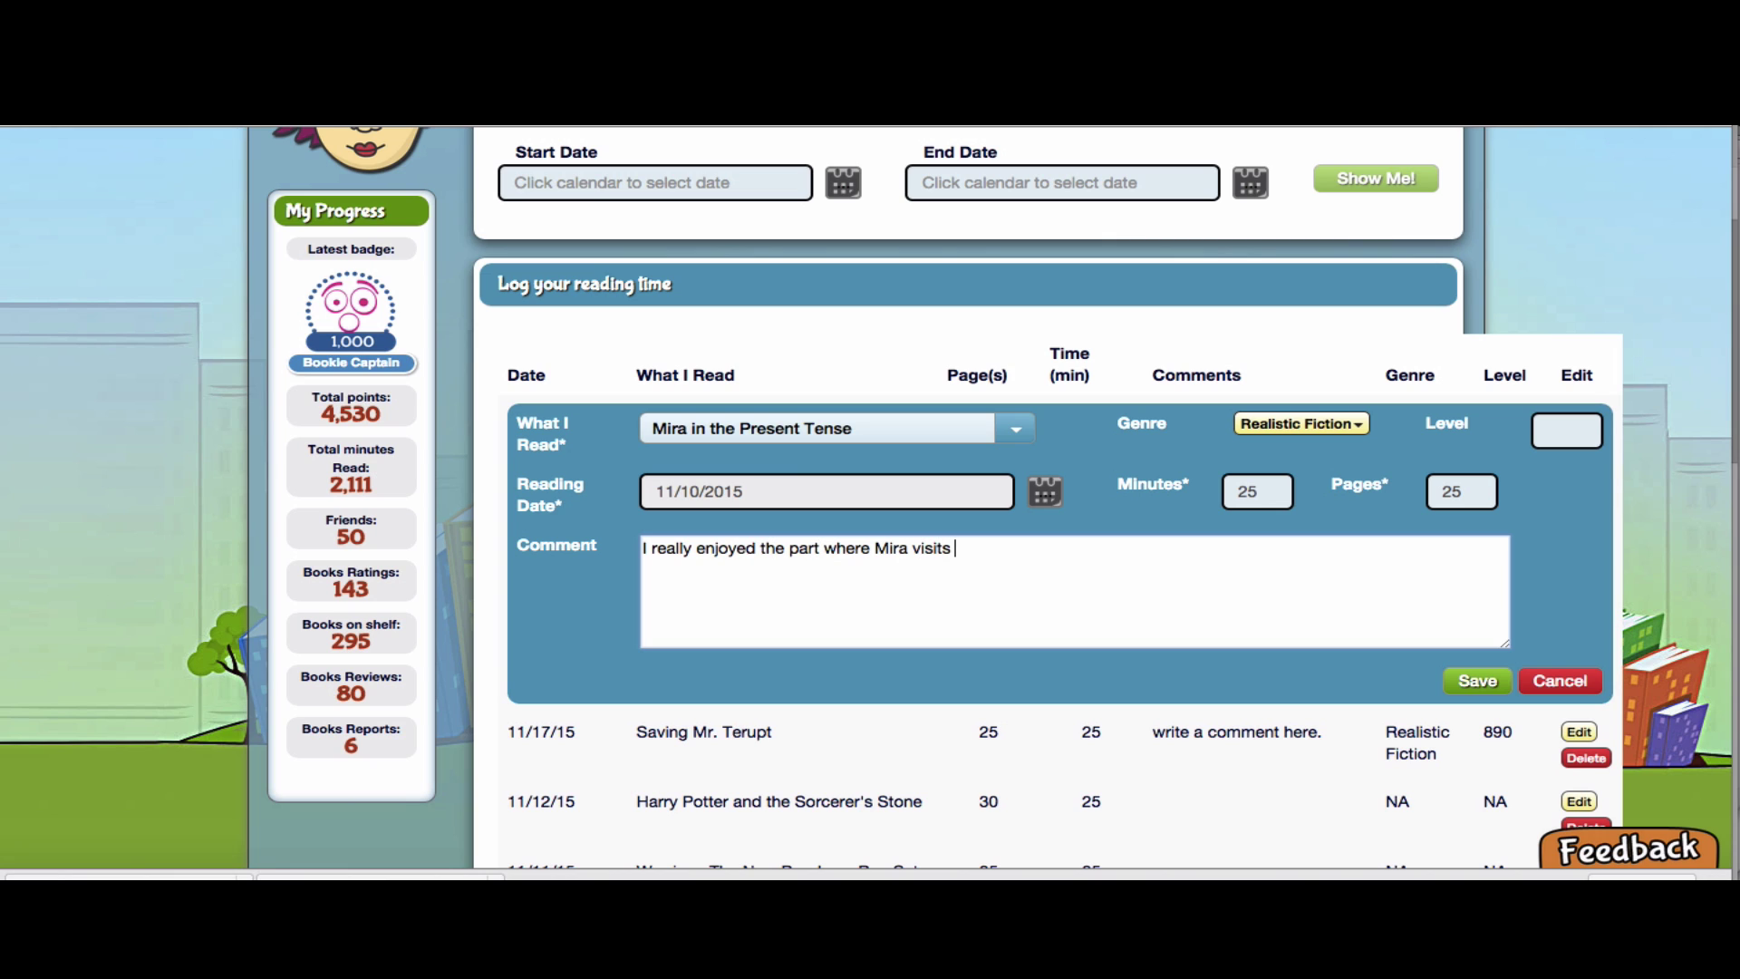
type("with the Grandmother.")
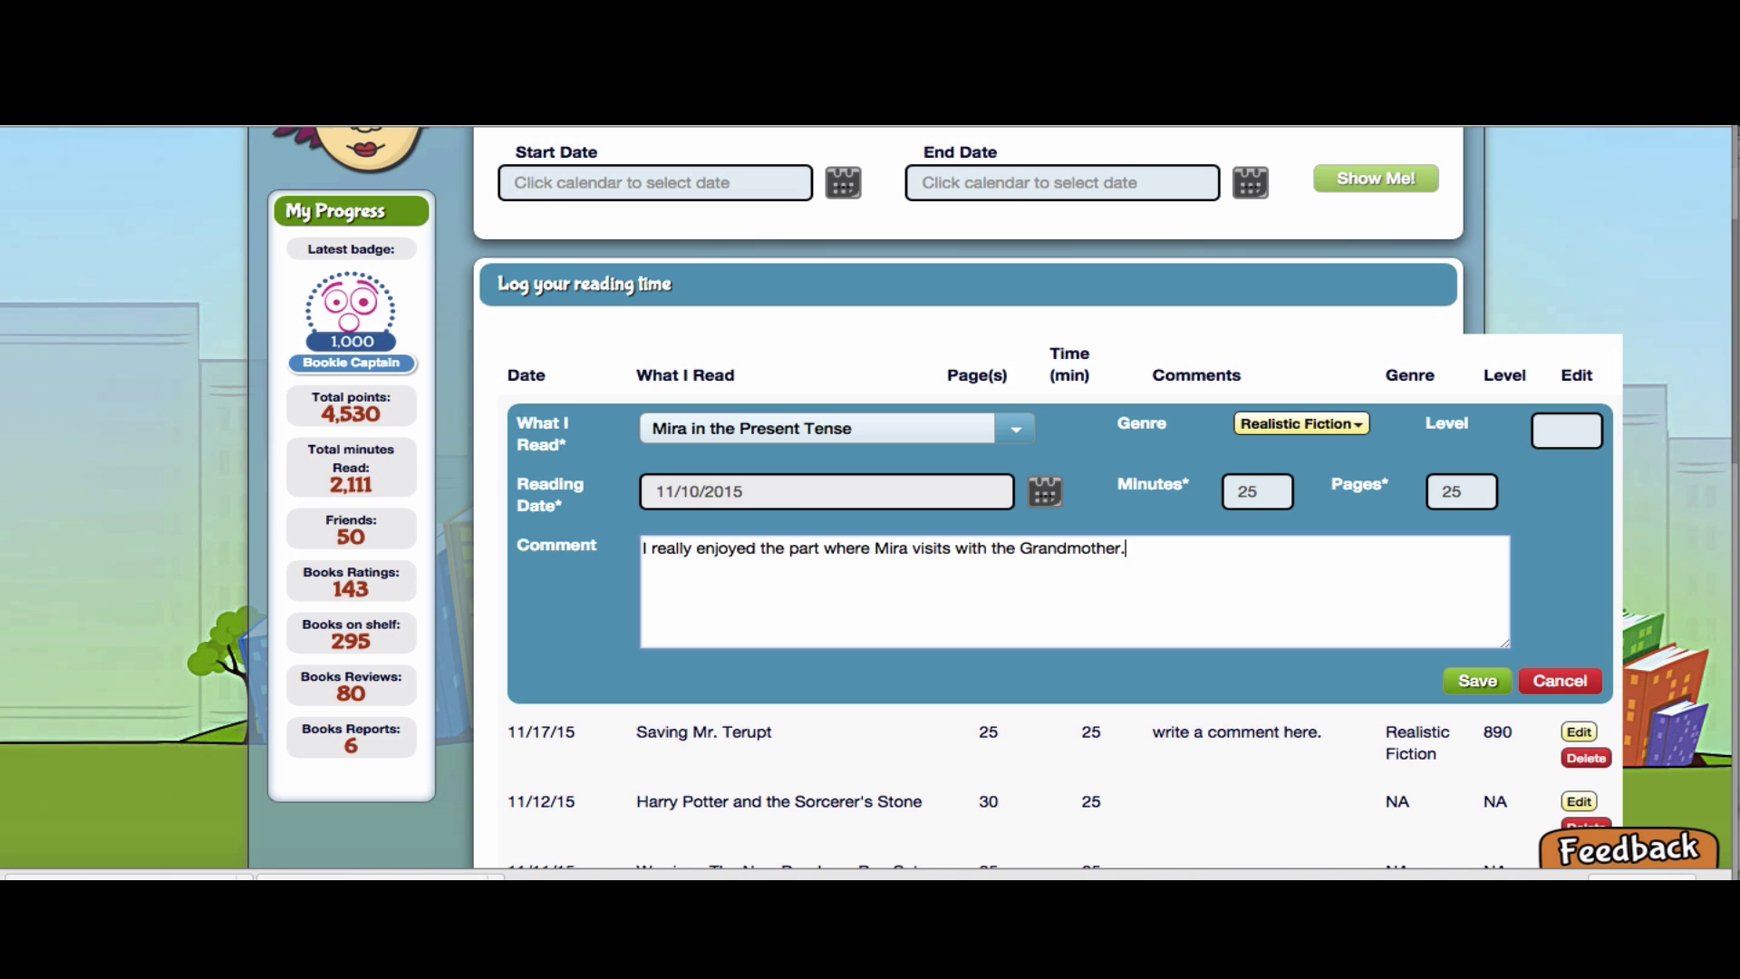
left_click(1481, 689)
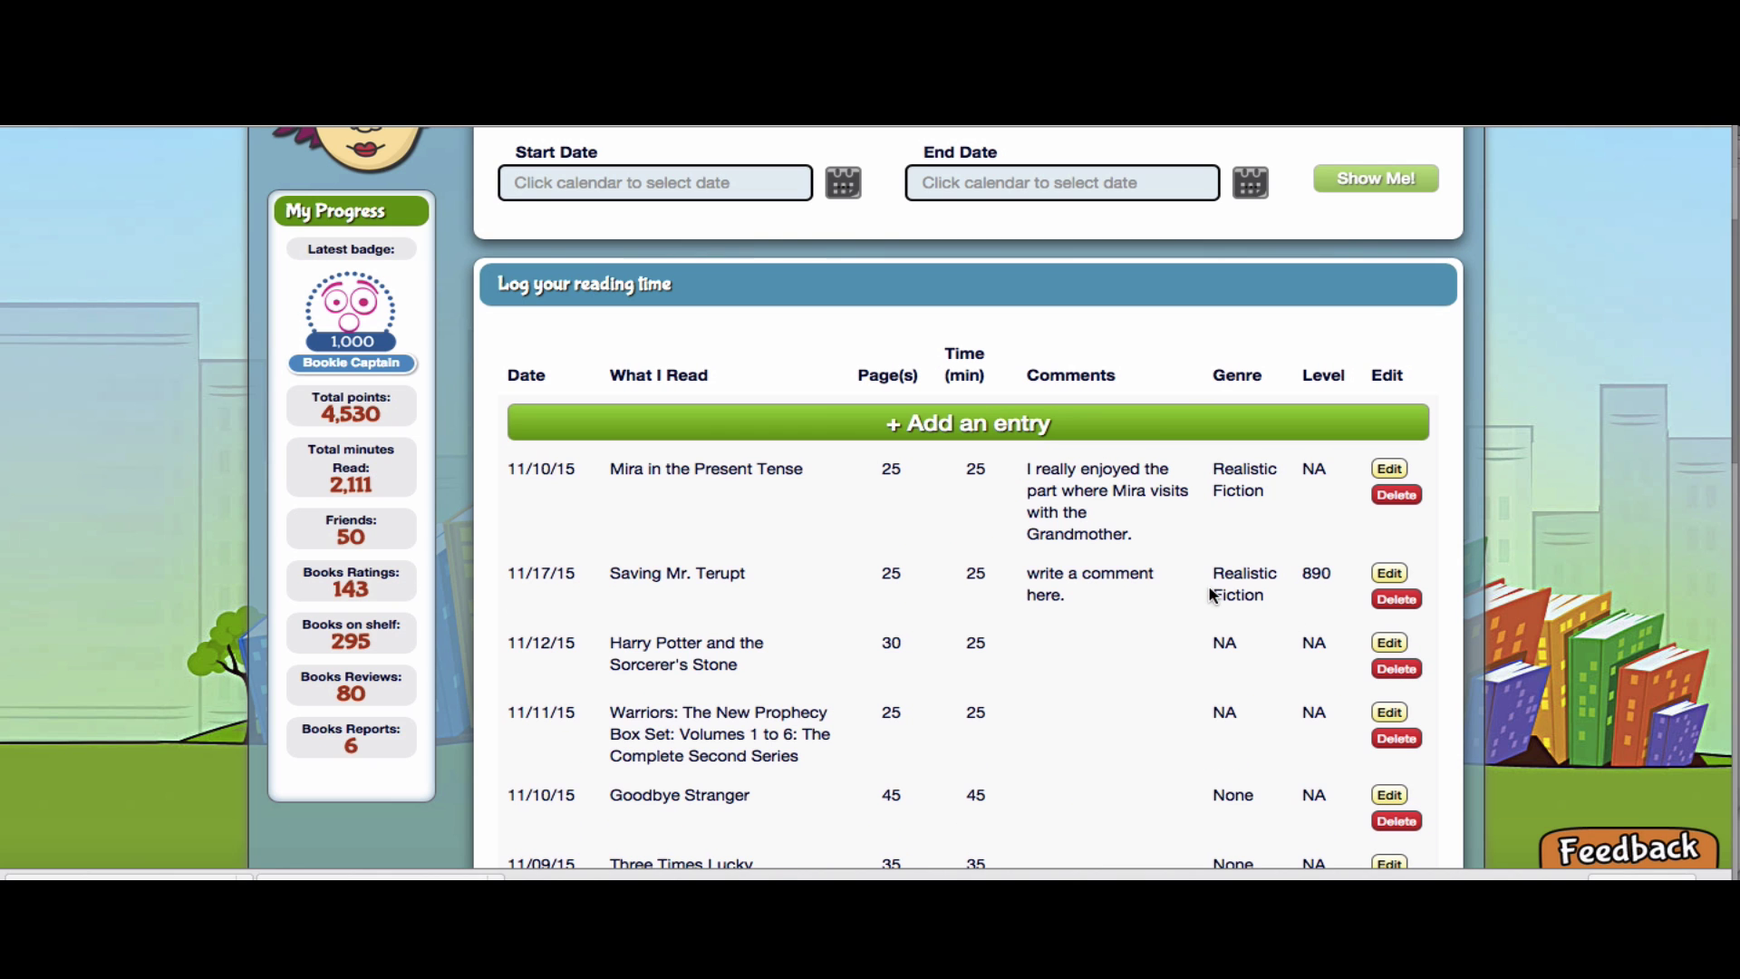
scroll(1053, 565, "down", 3)
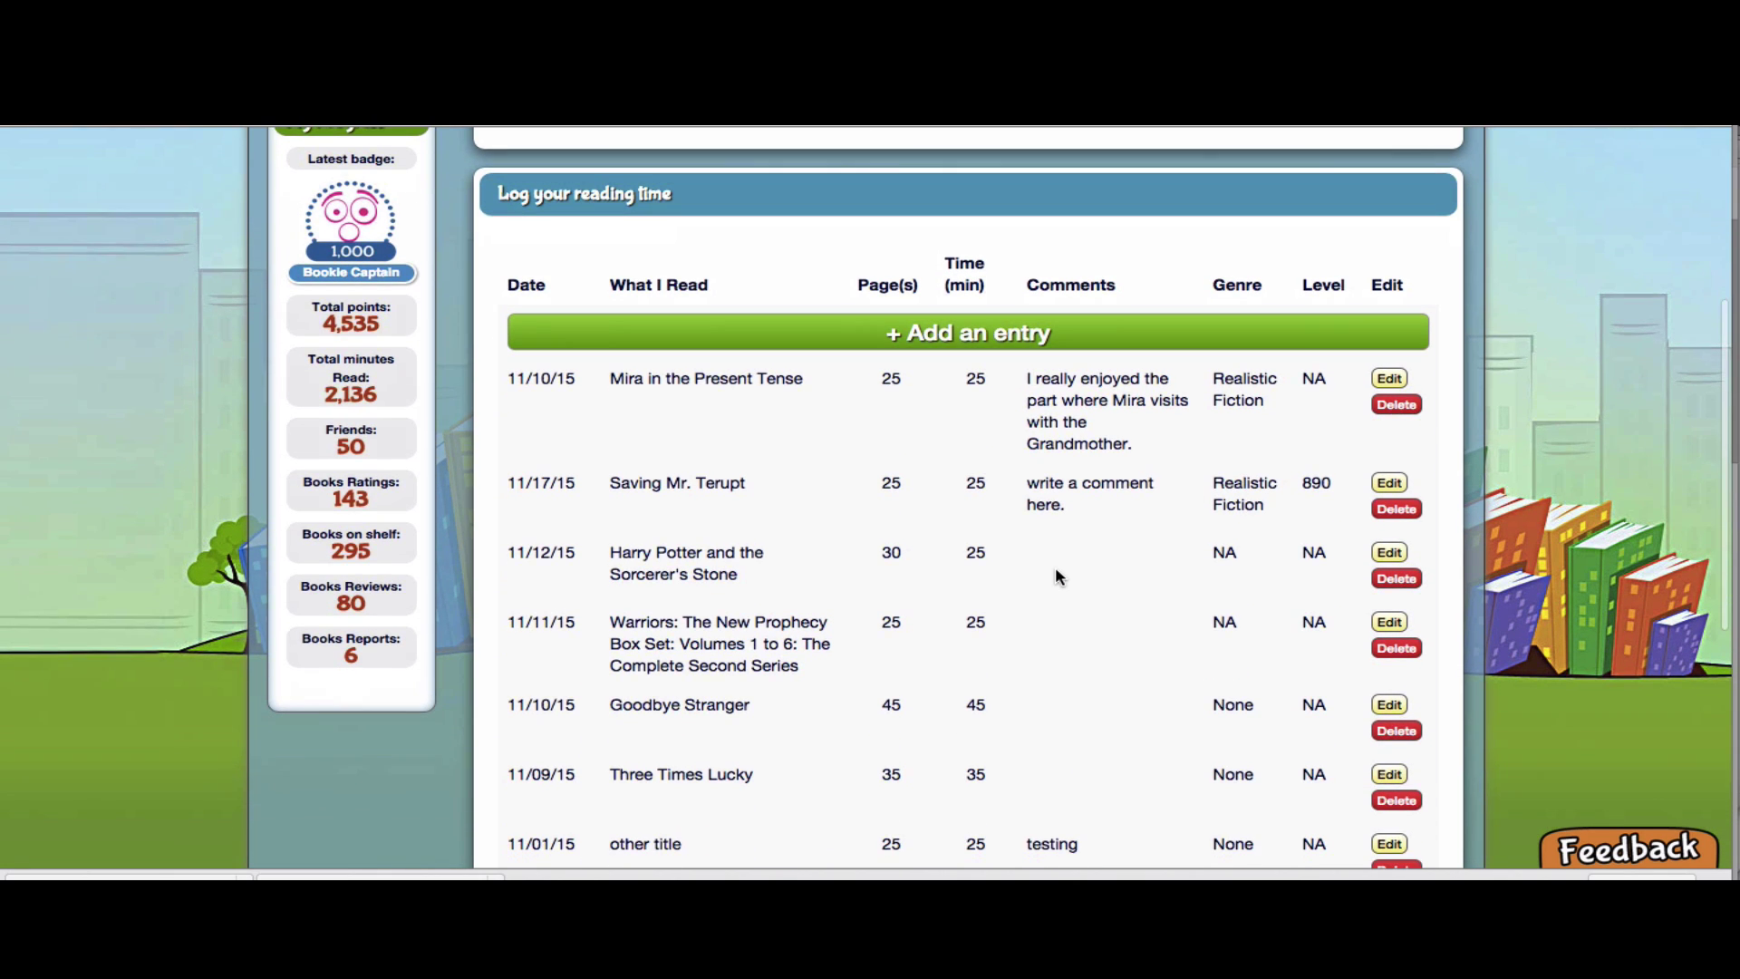
scroll(1053, 566, "up", 4)
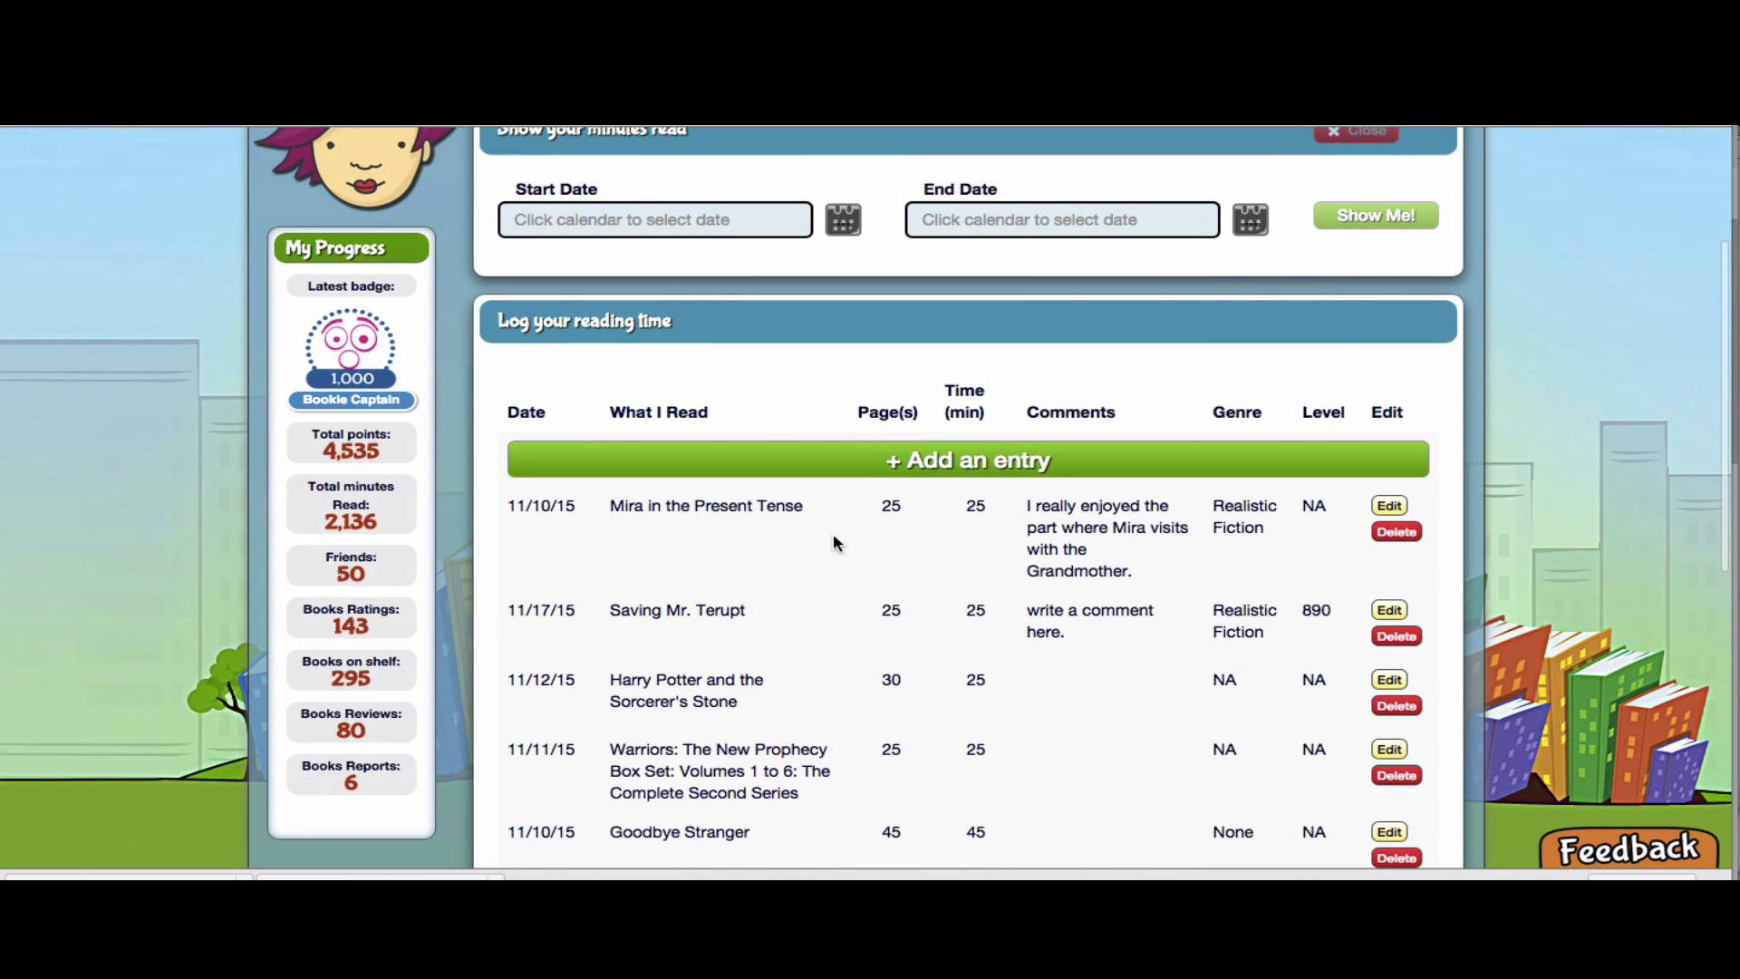
left_click(675, 218)
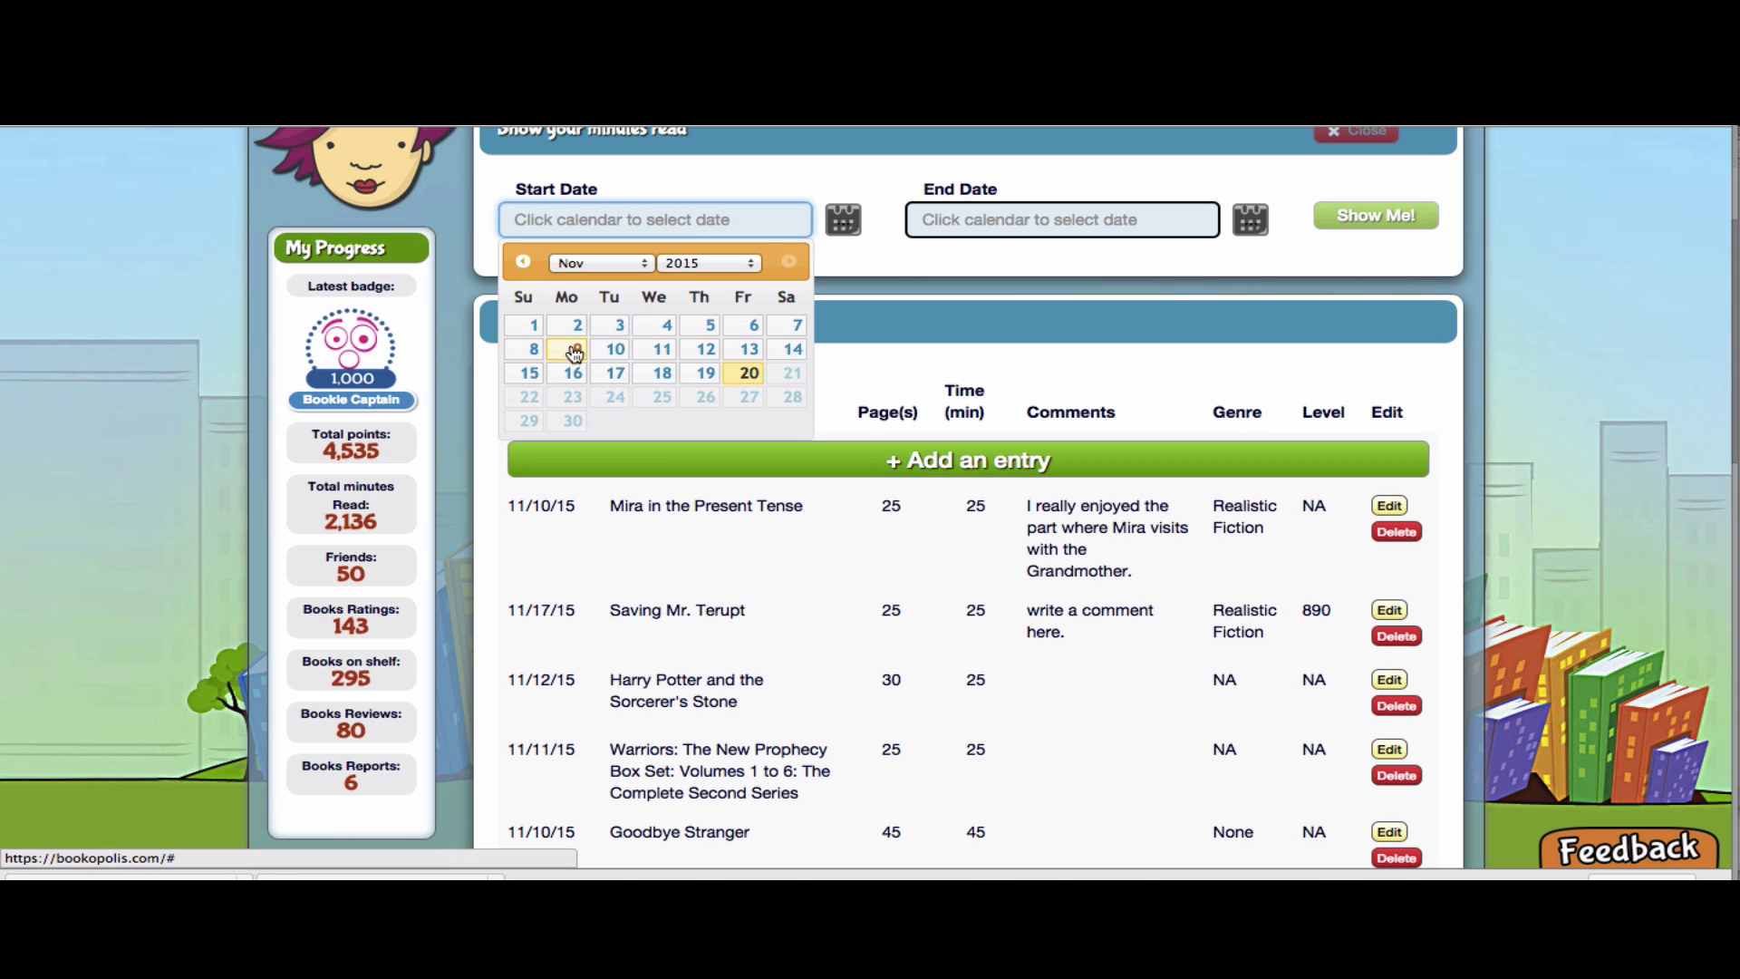
Show reading totals for 11/02/2015 to 11/14/2015: 155 minutes and 160 pages
left_click(575, 326)
left_click(966, 217)
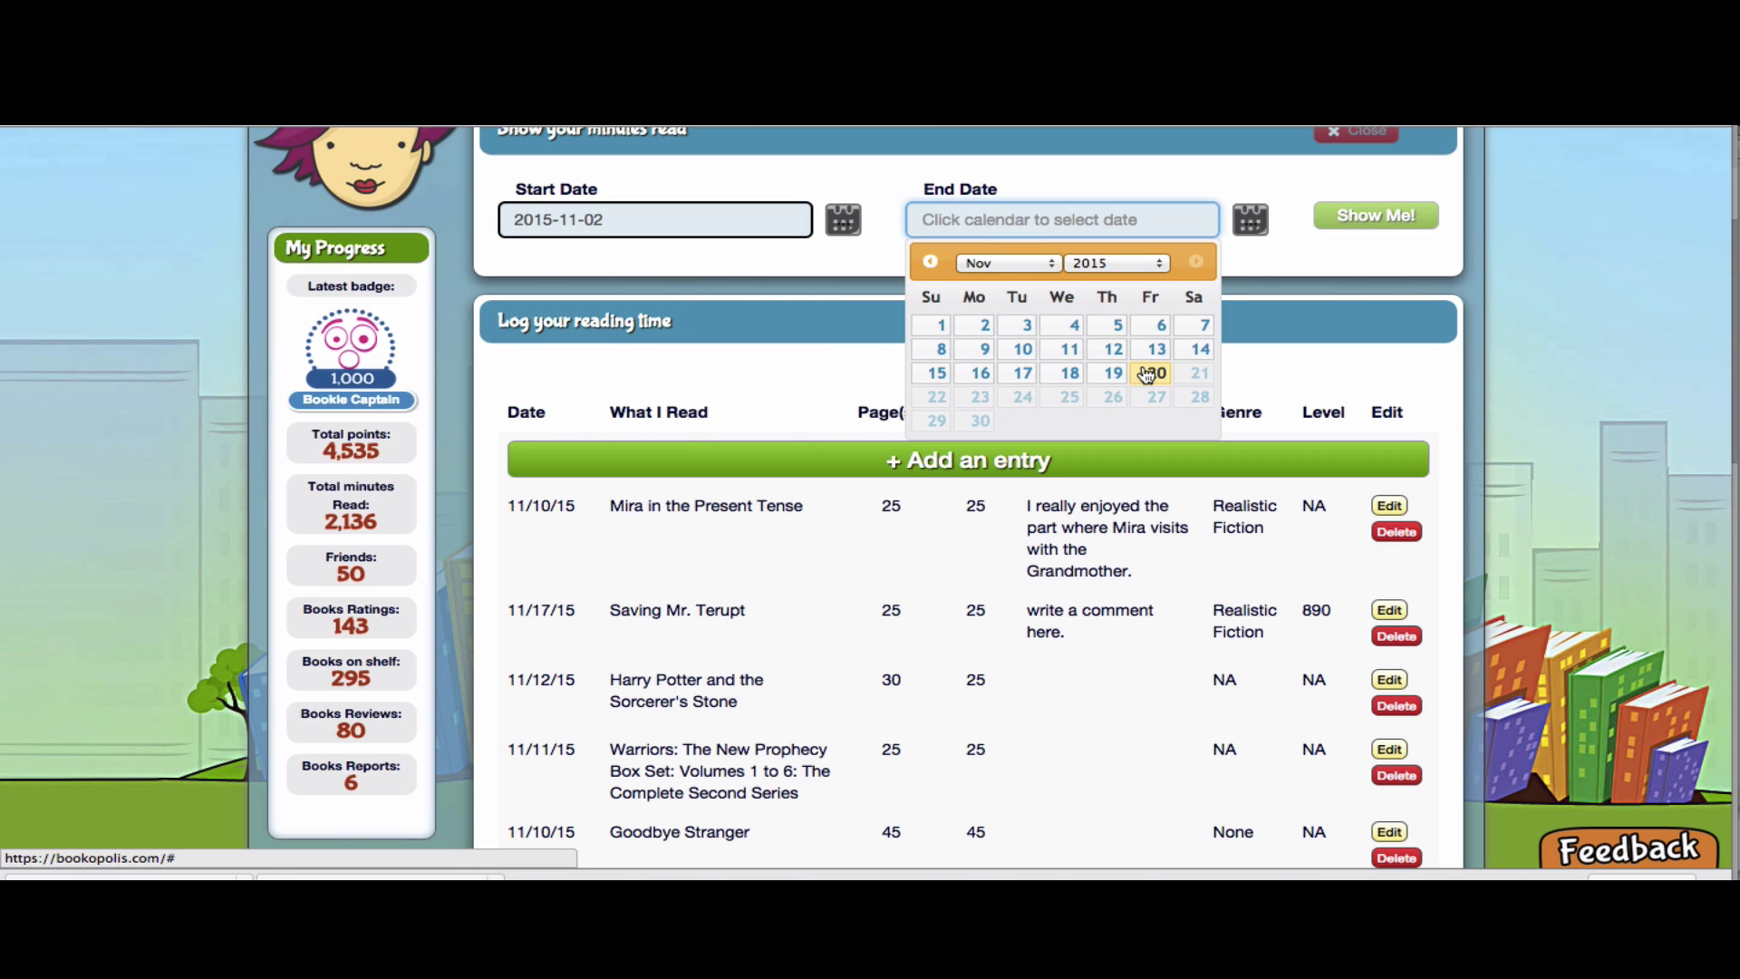
left_click(1190, 356)
left_click(1376, 216)
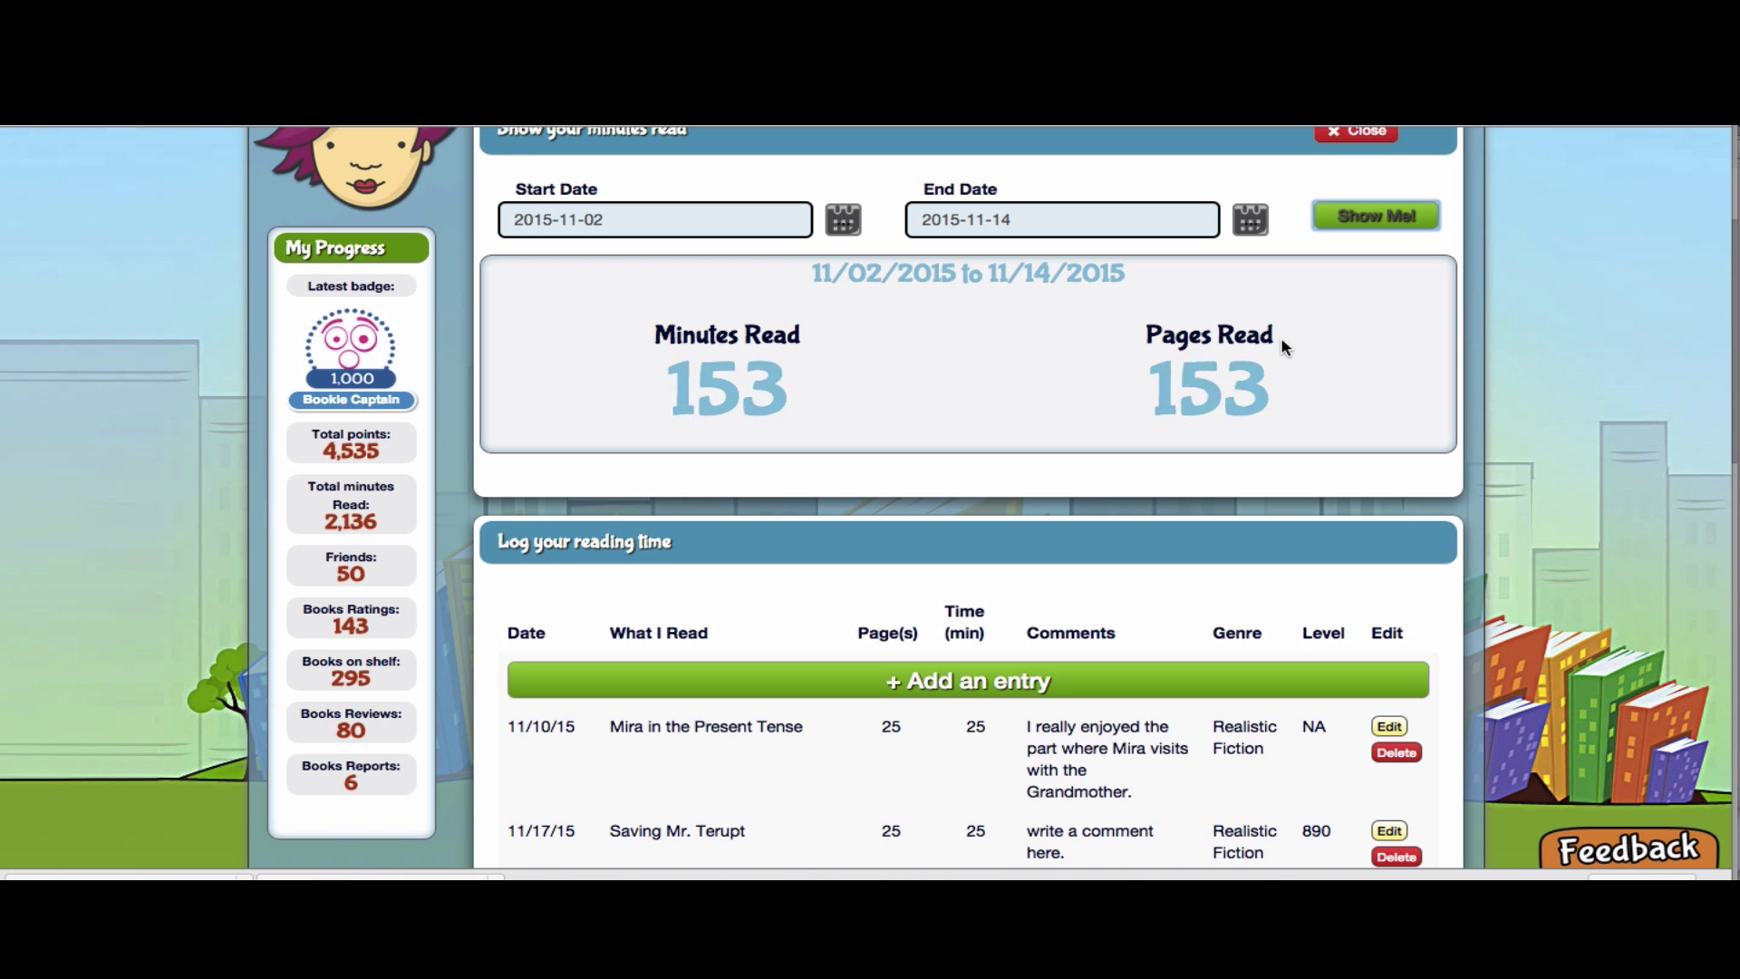
scroll(917, 405, "up", 2)
scroll(916, 405, "down", 2)
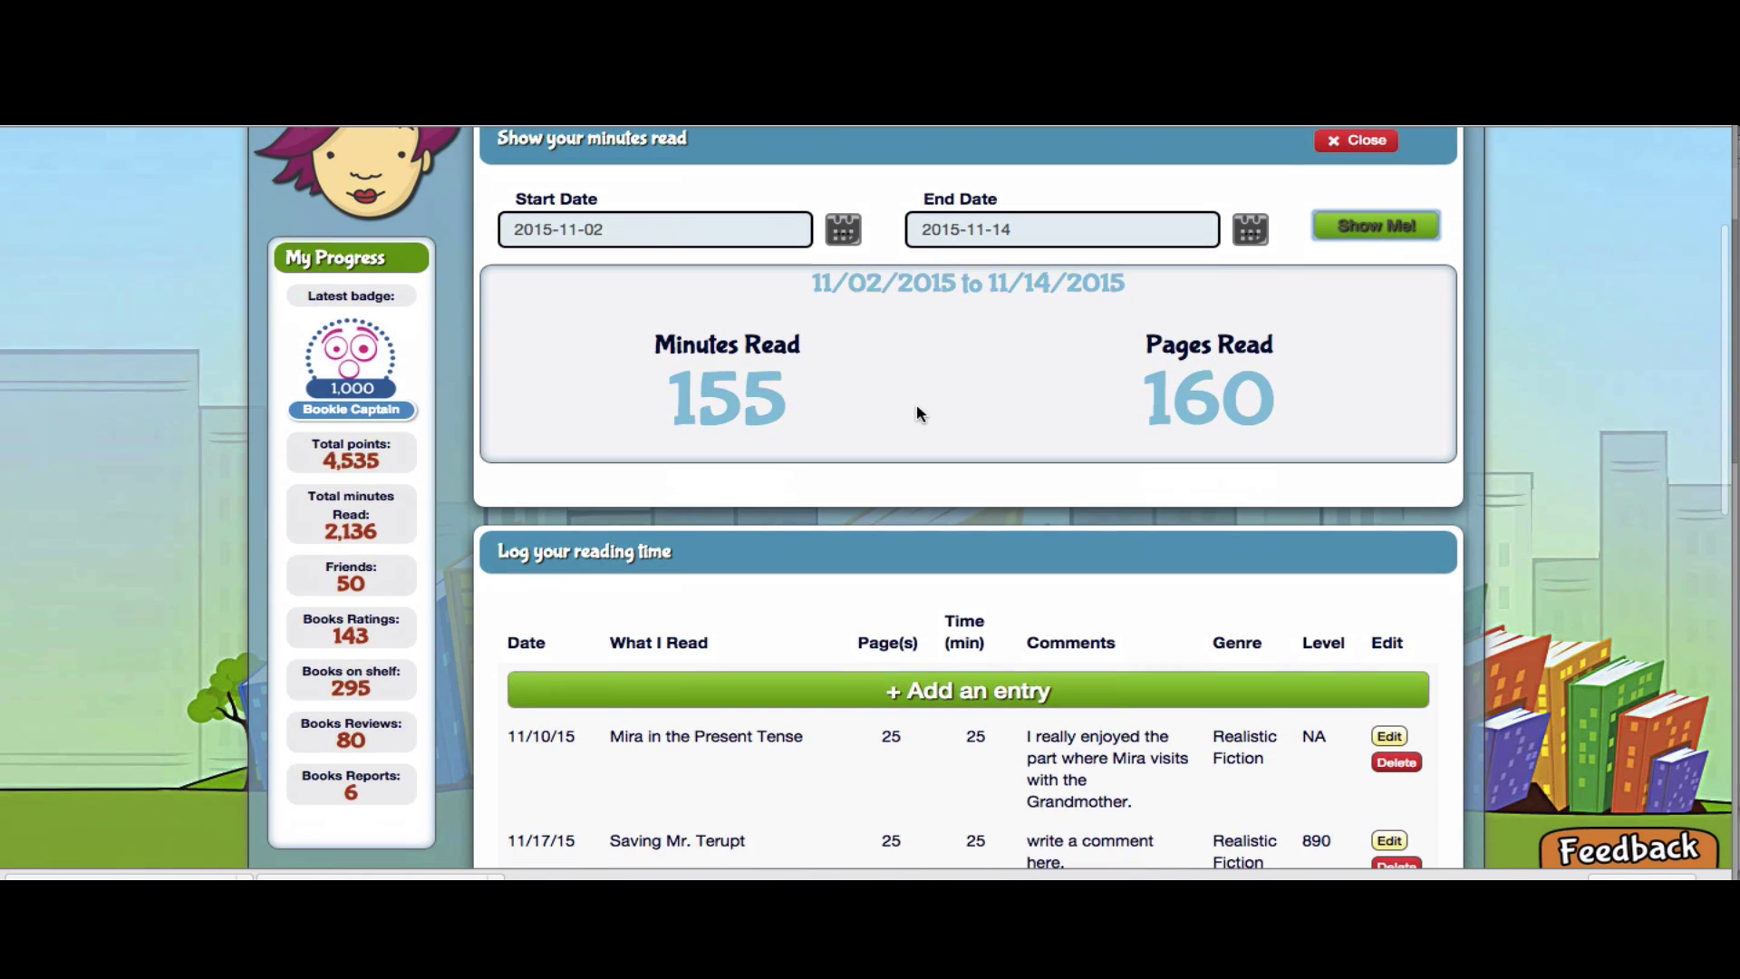
scroll(916, 405, "down", 1)
scroll(916, 412, "up", 3)
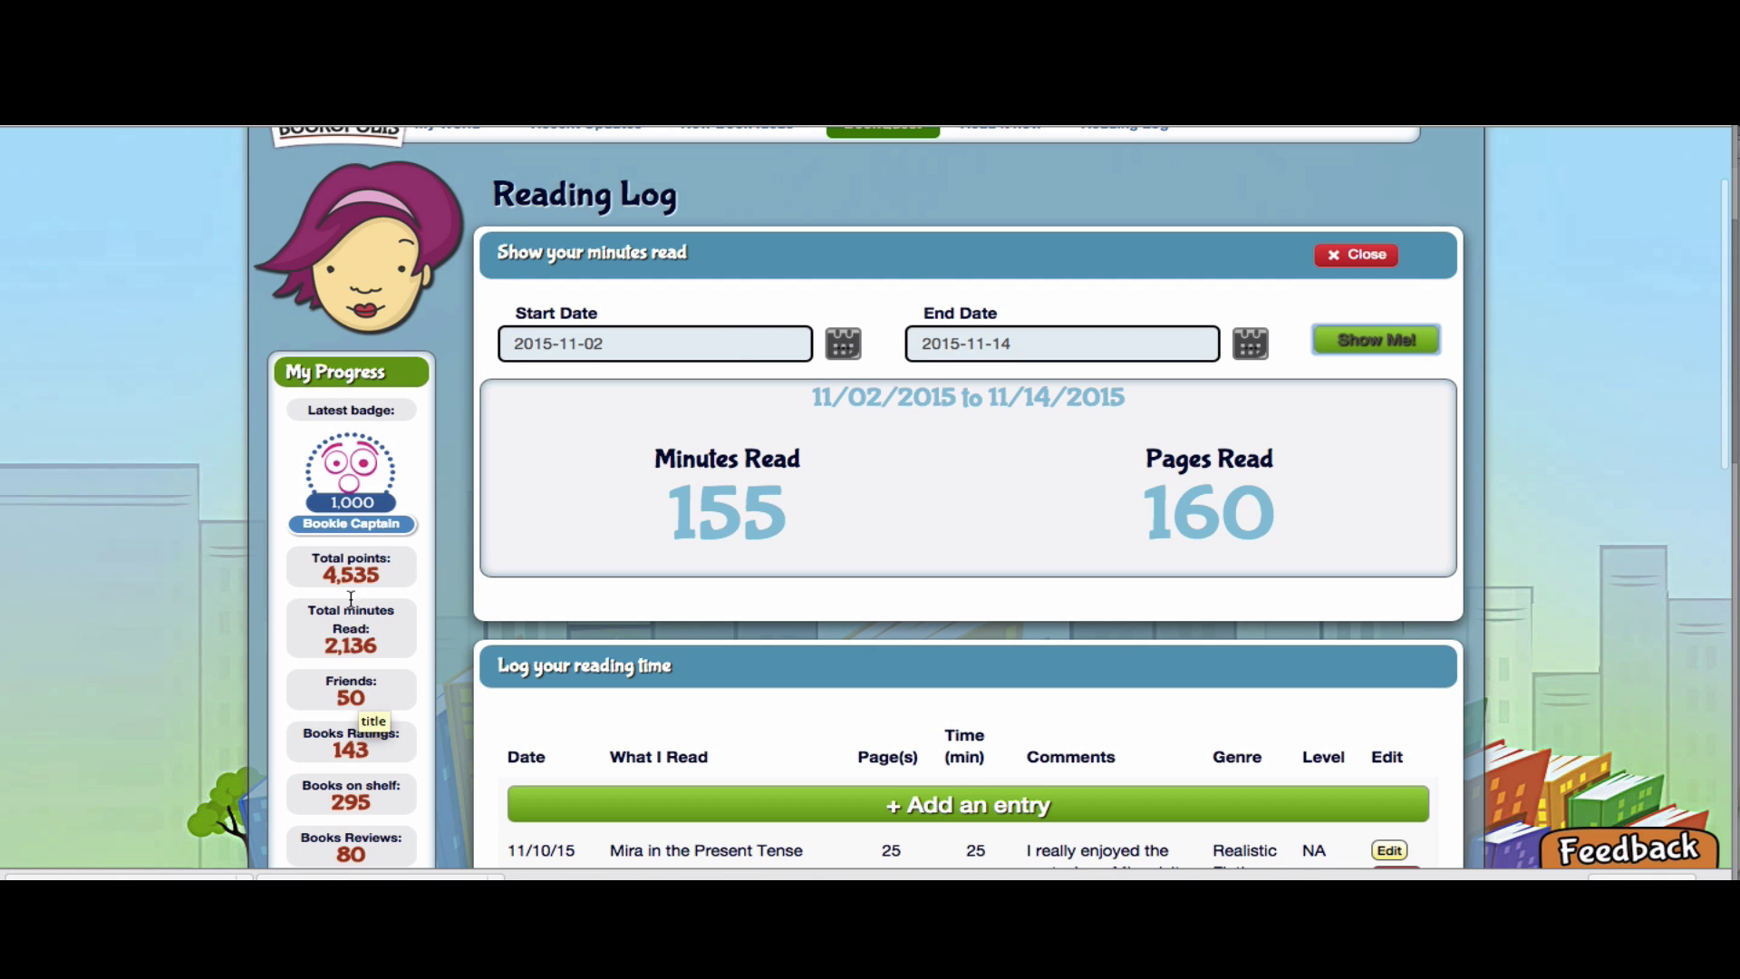
scroll(671, 526, "up", 2)
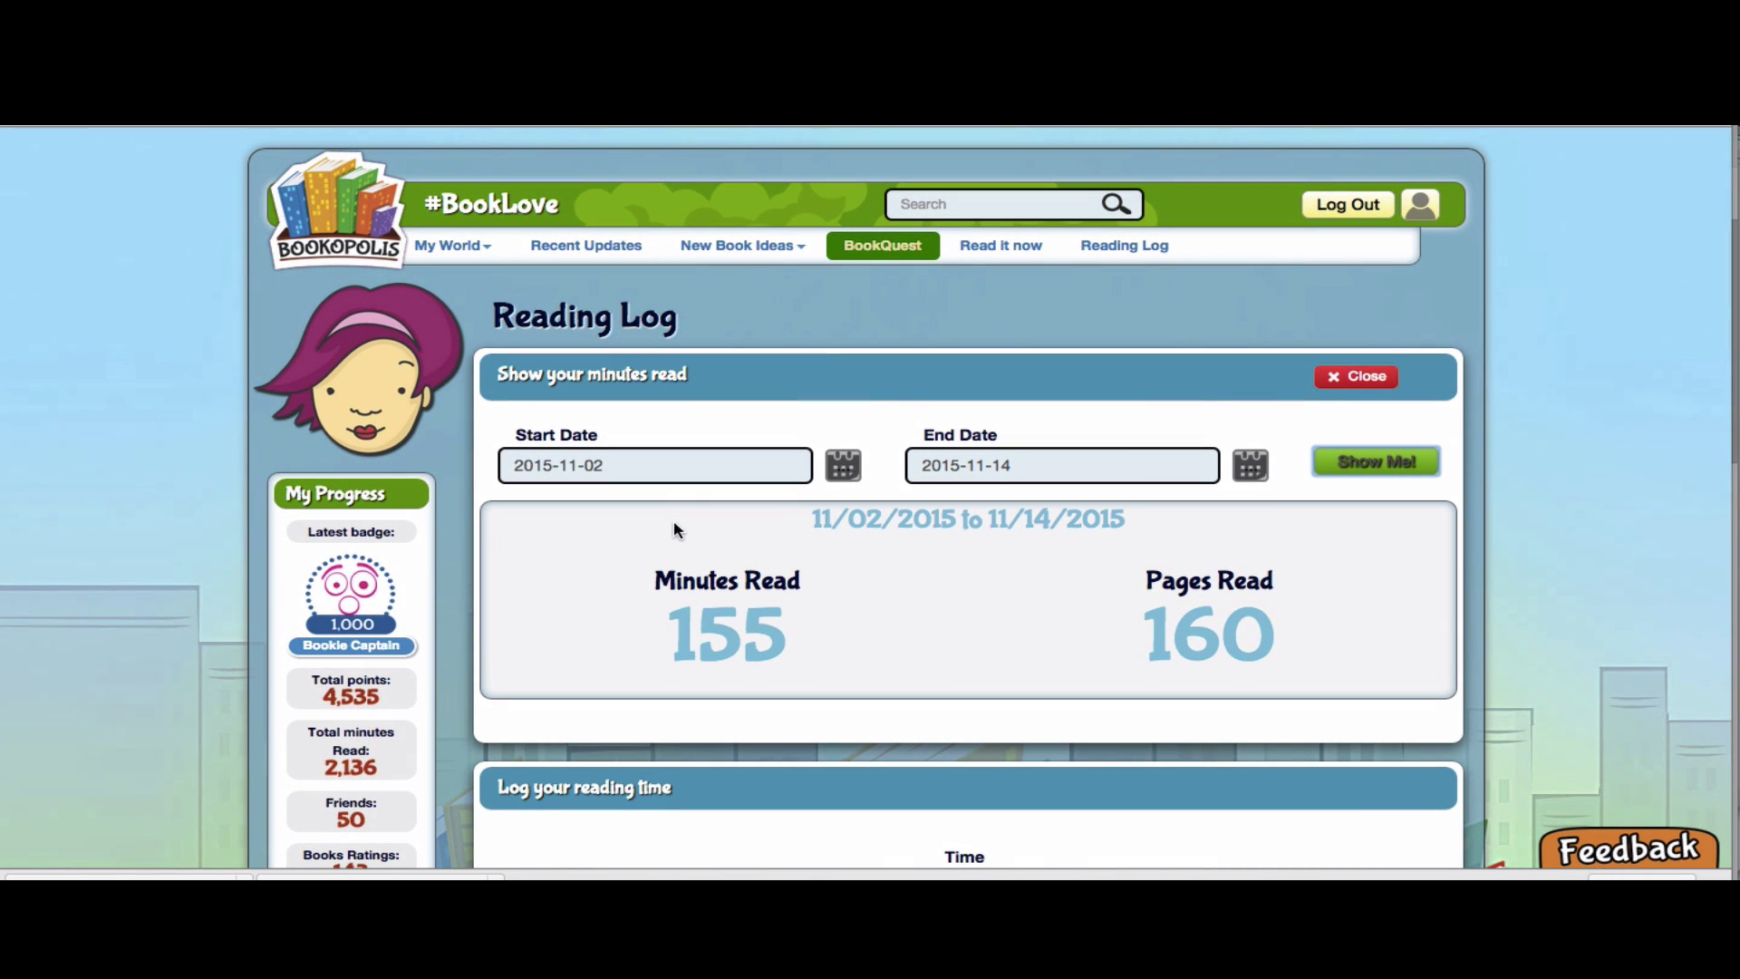
Log out of the student account and sign in as a teacher with the teacher's e-mail
left_click(1351, 205)
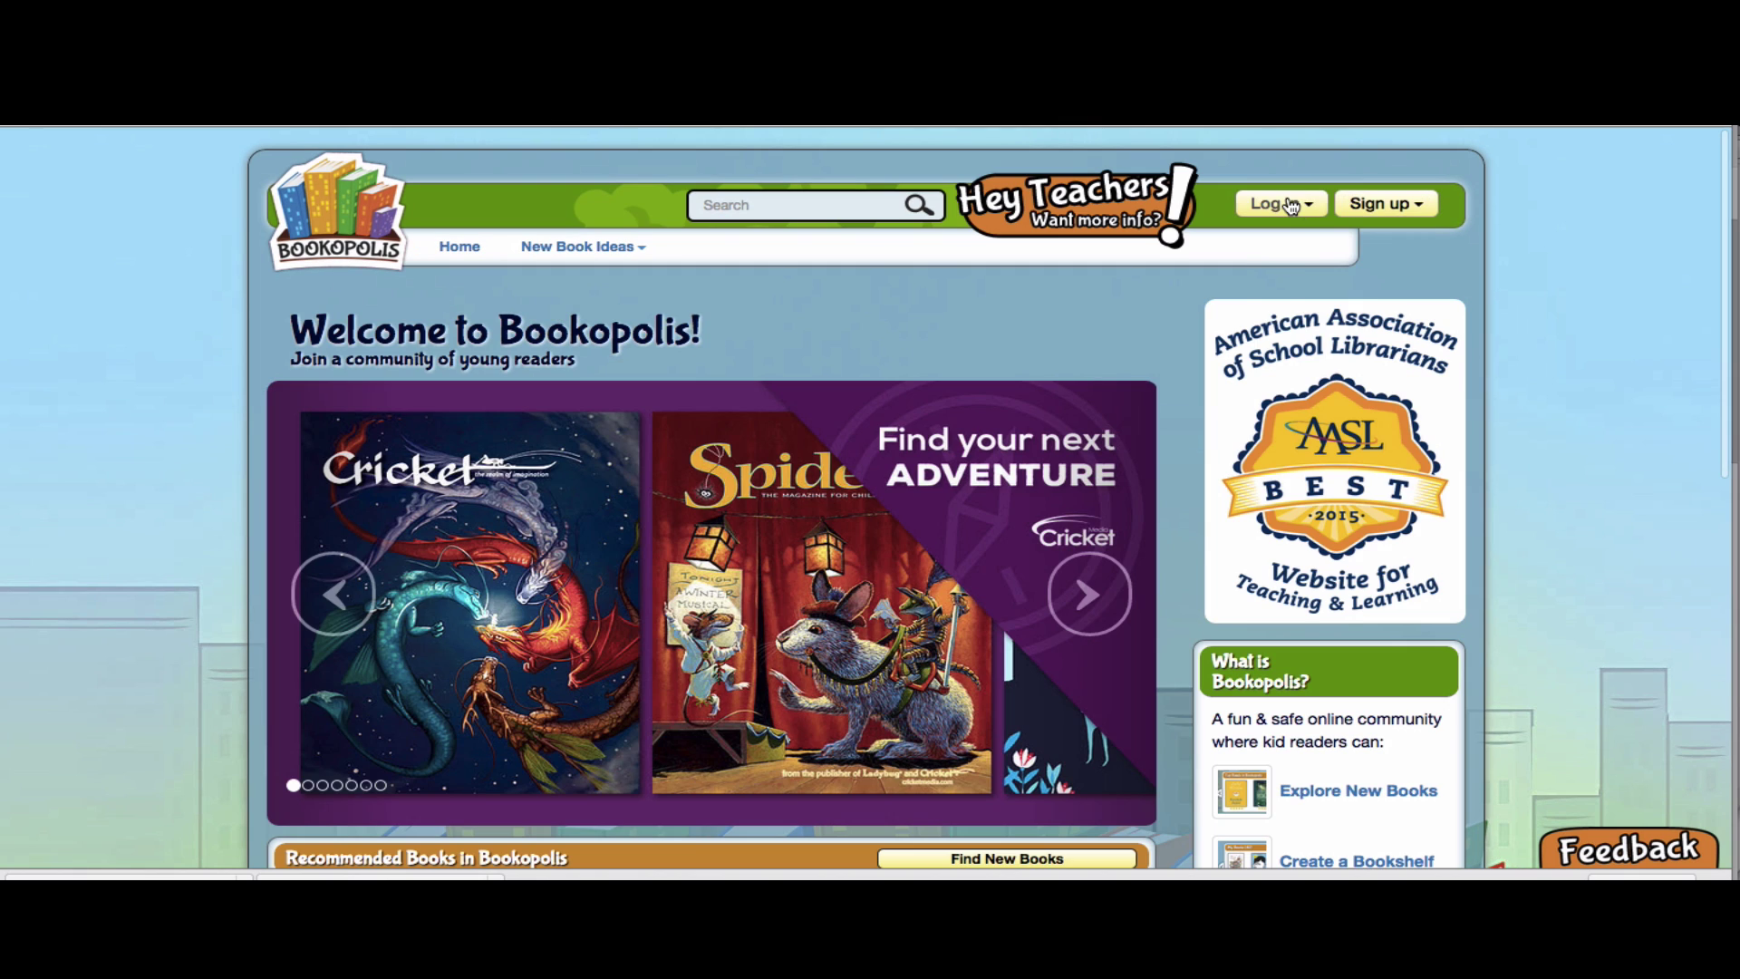
left_click(1279, 203)
left_click(1281, 297)
left_click(996, 294)
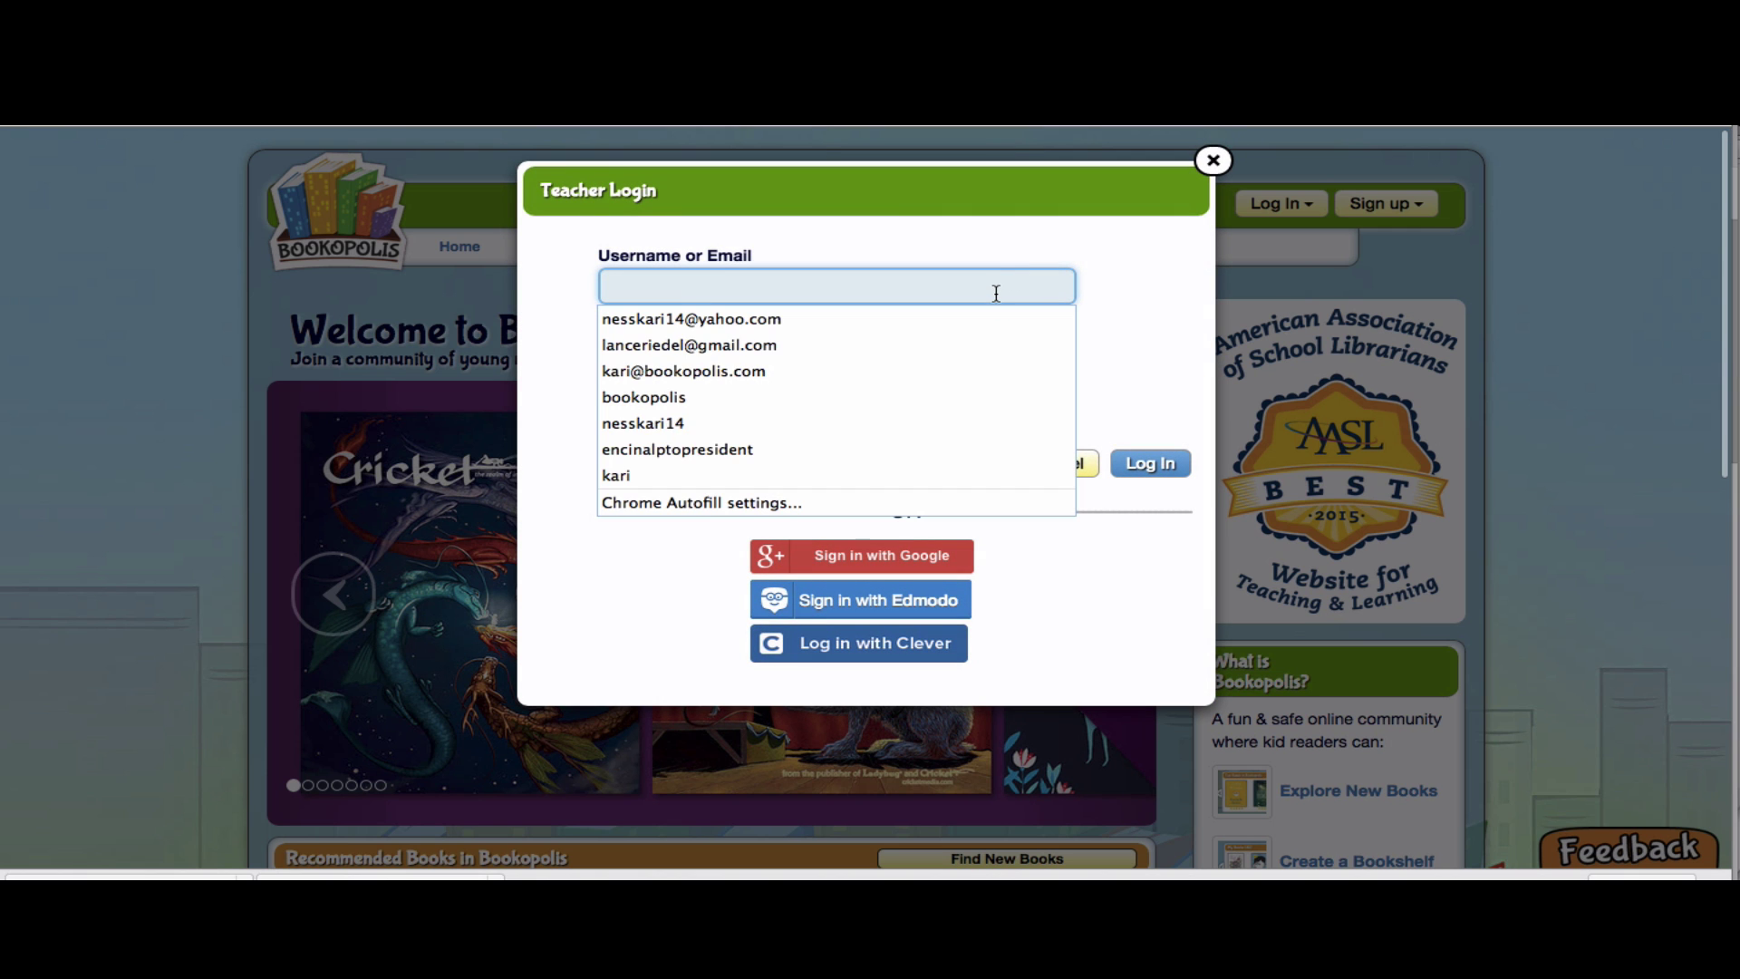
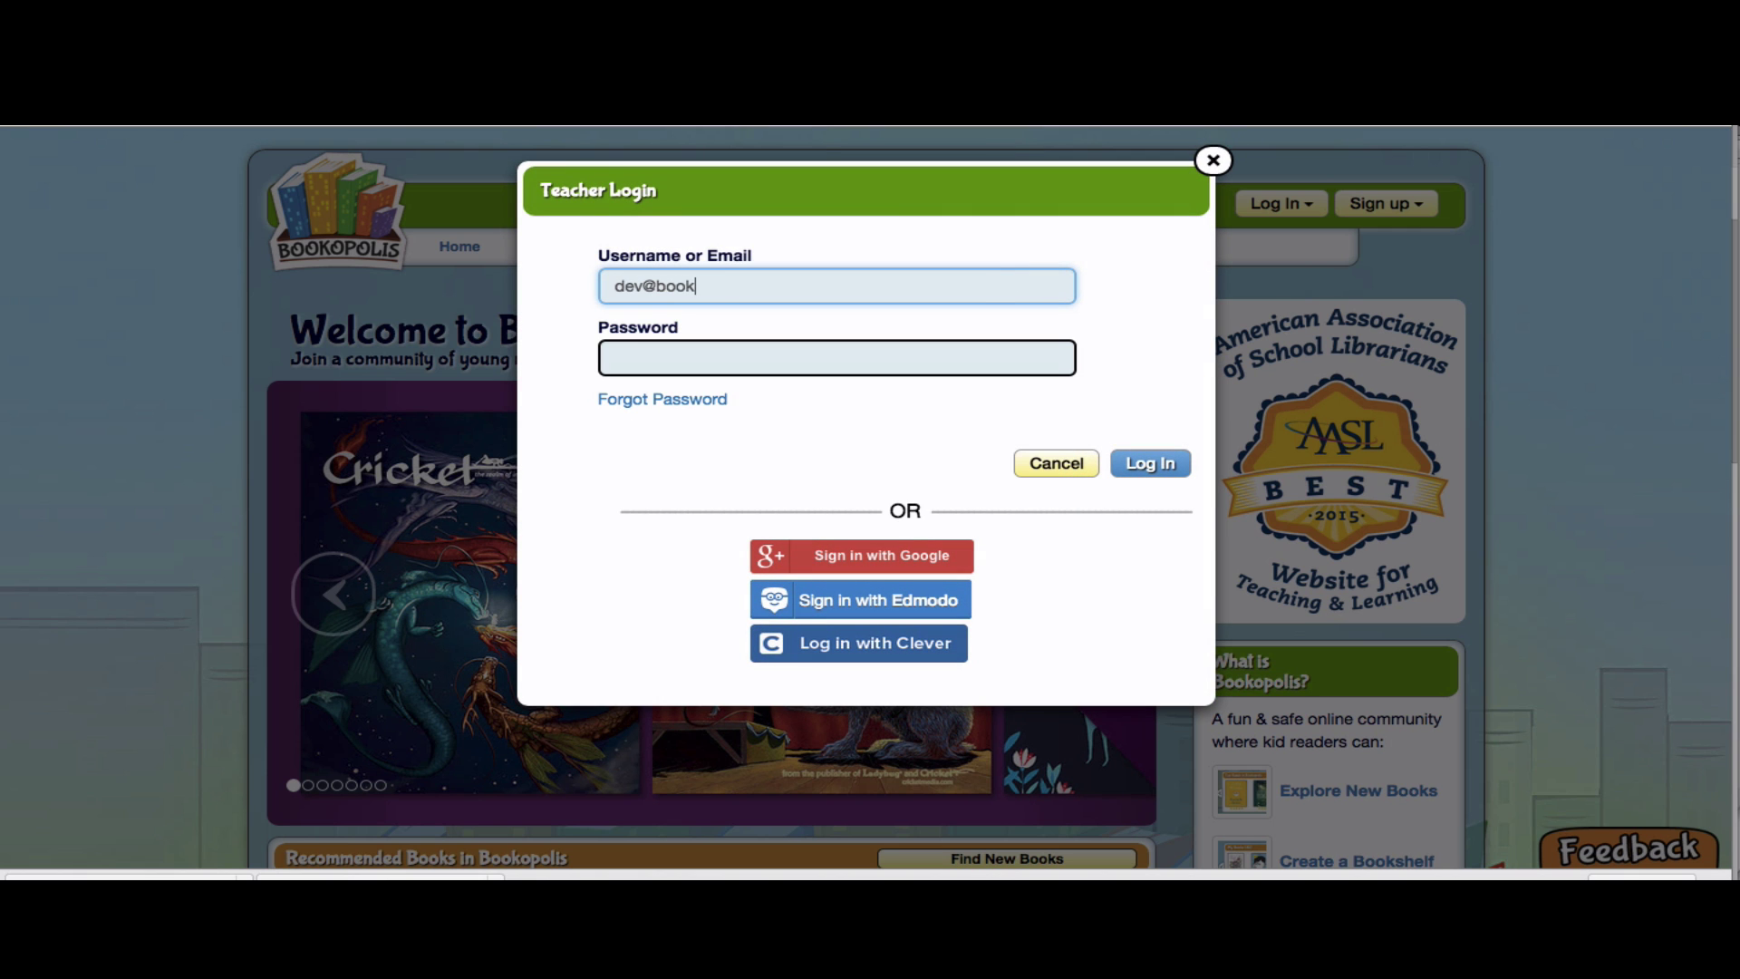
key("Tab")
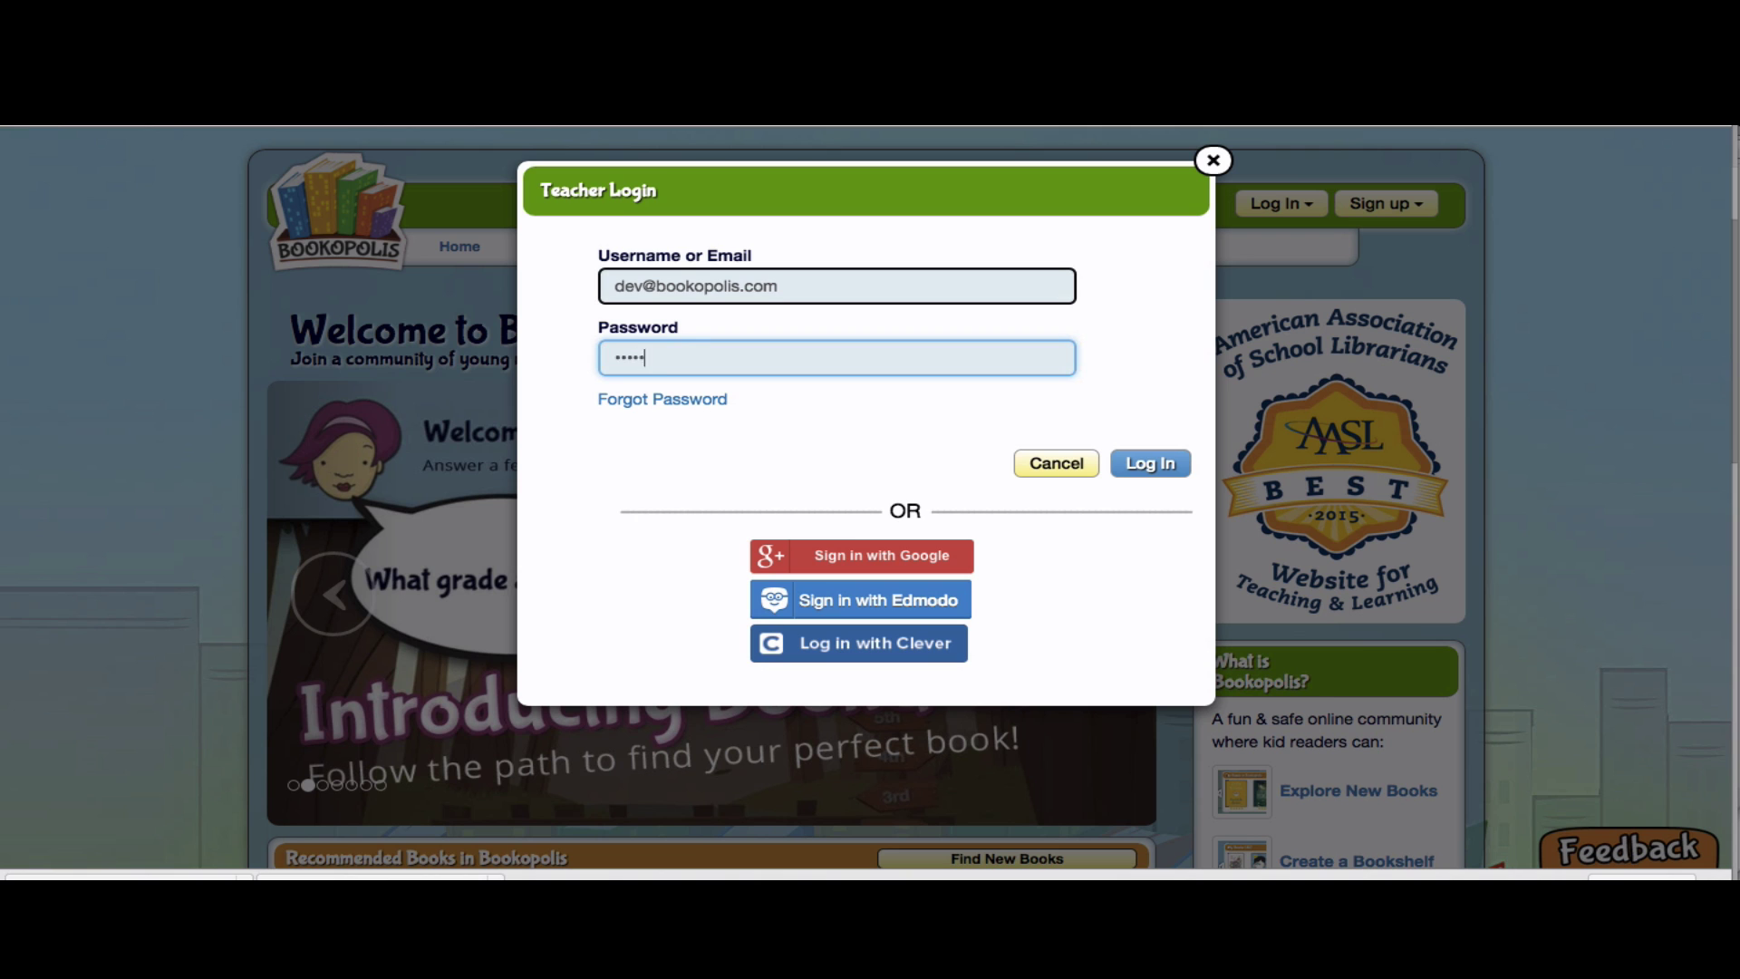
key("Return")
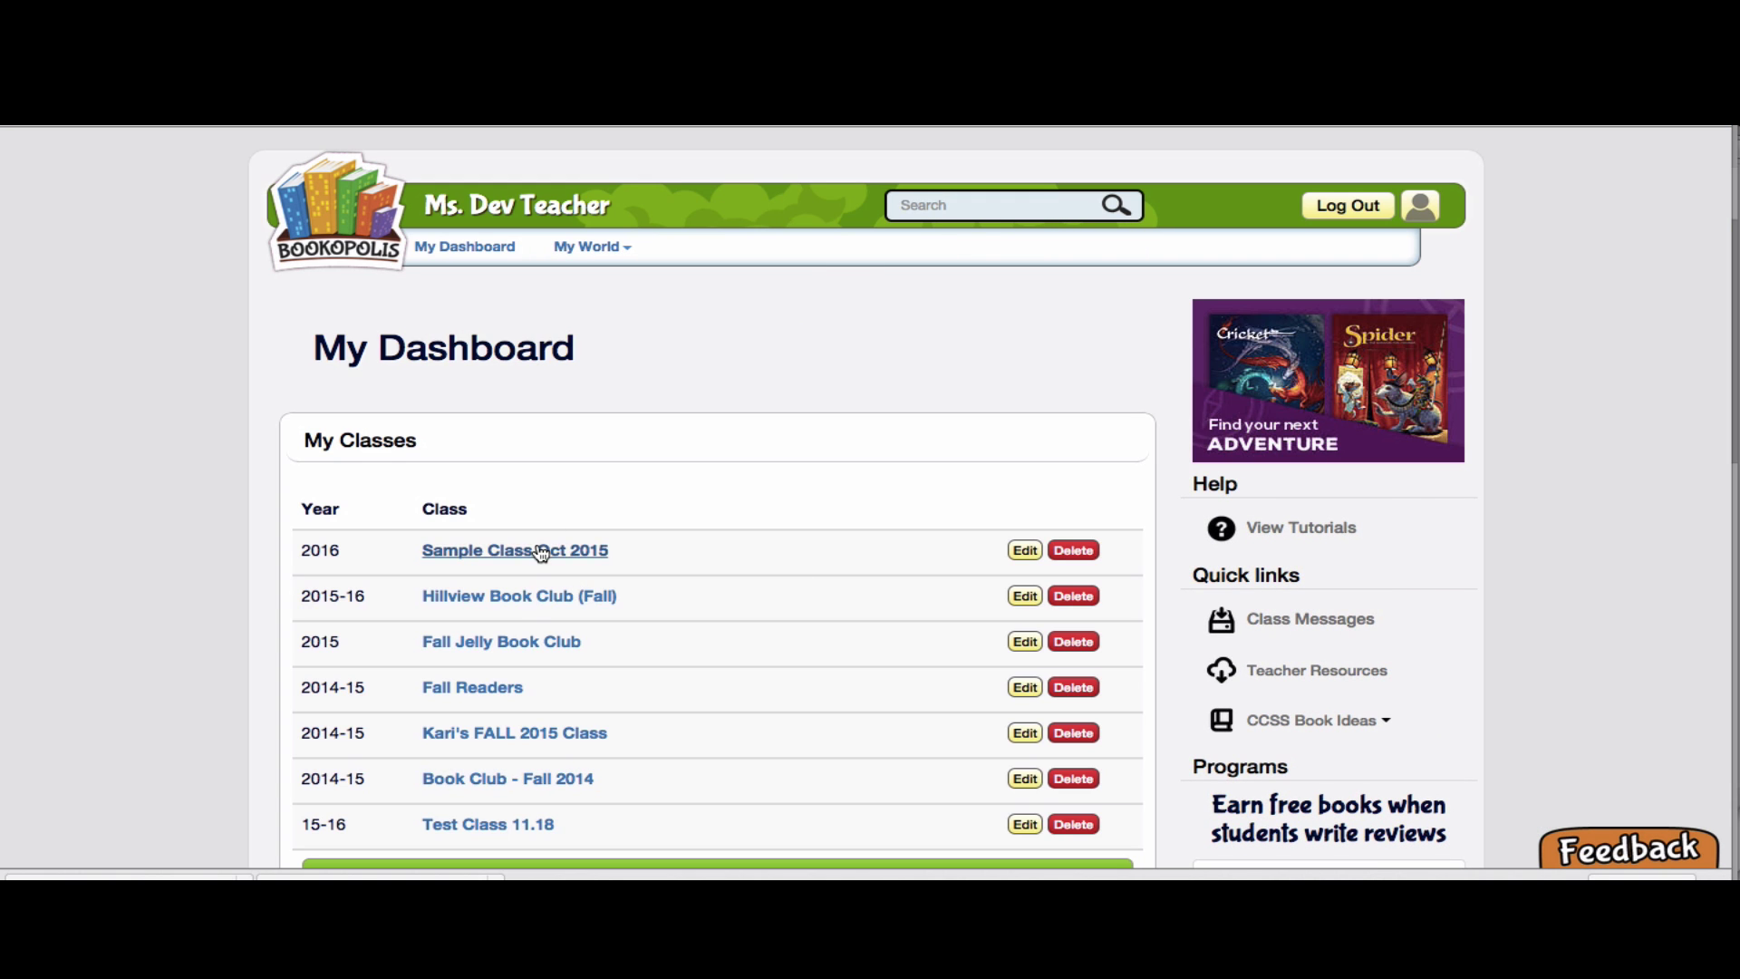
Search Sample Class Oct 2015's reading logs from 2015-11-01 to 2015-11-14
left_click(581, 549)
left_click(1308, 582)
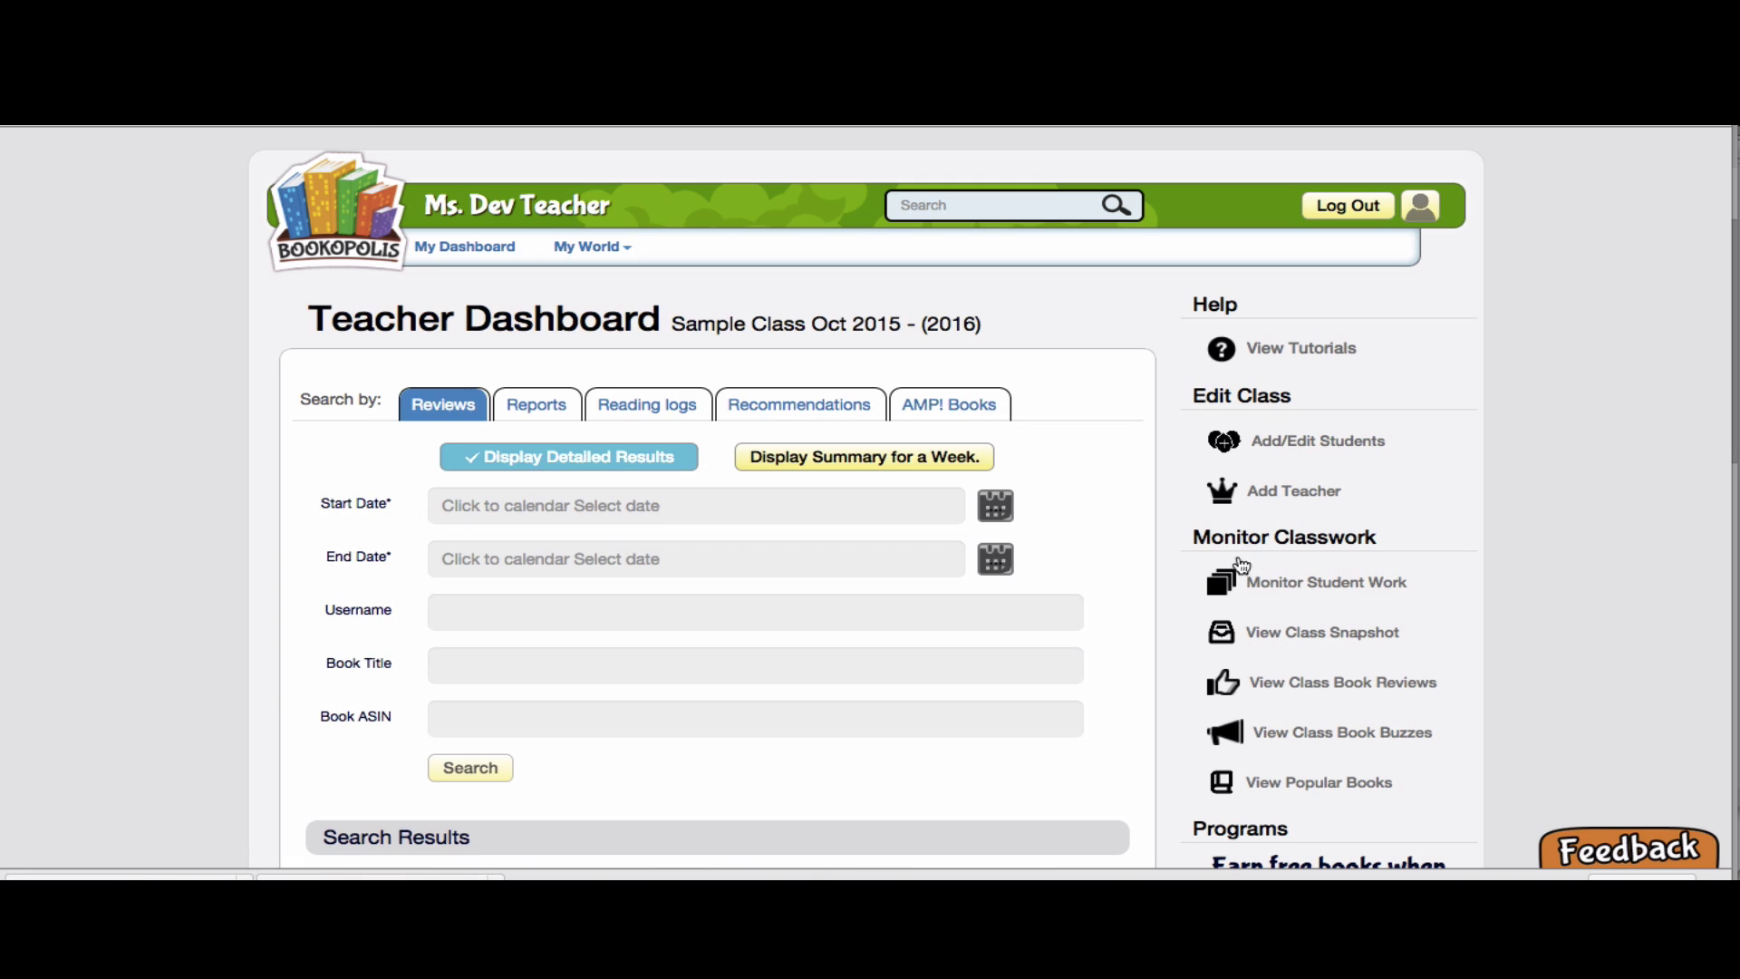
left_click(600, 415)
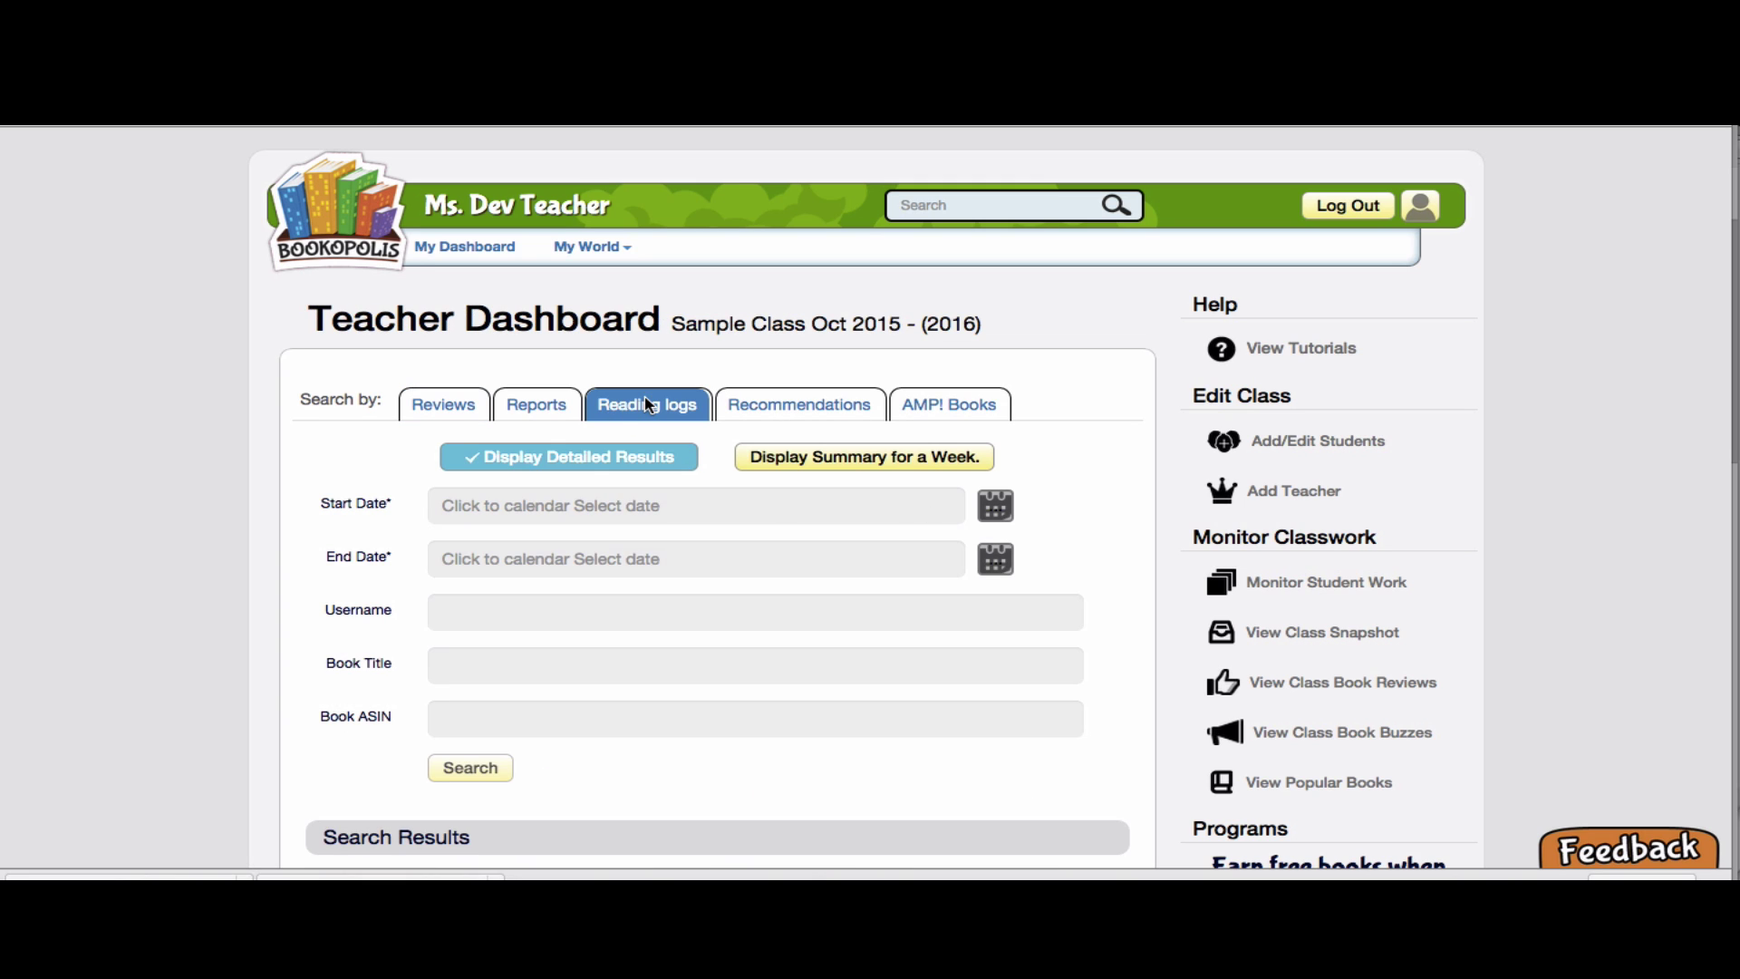
left_click(595, 505)
left_click(460, 609)
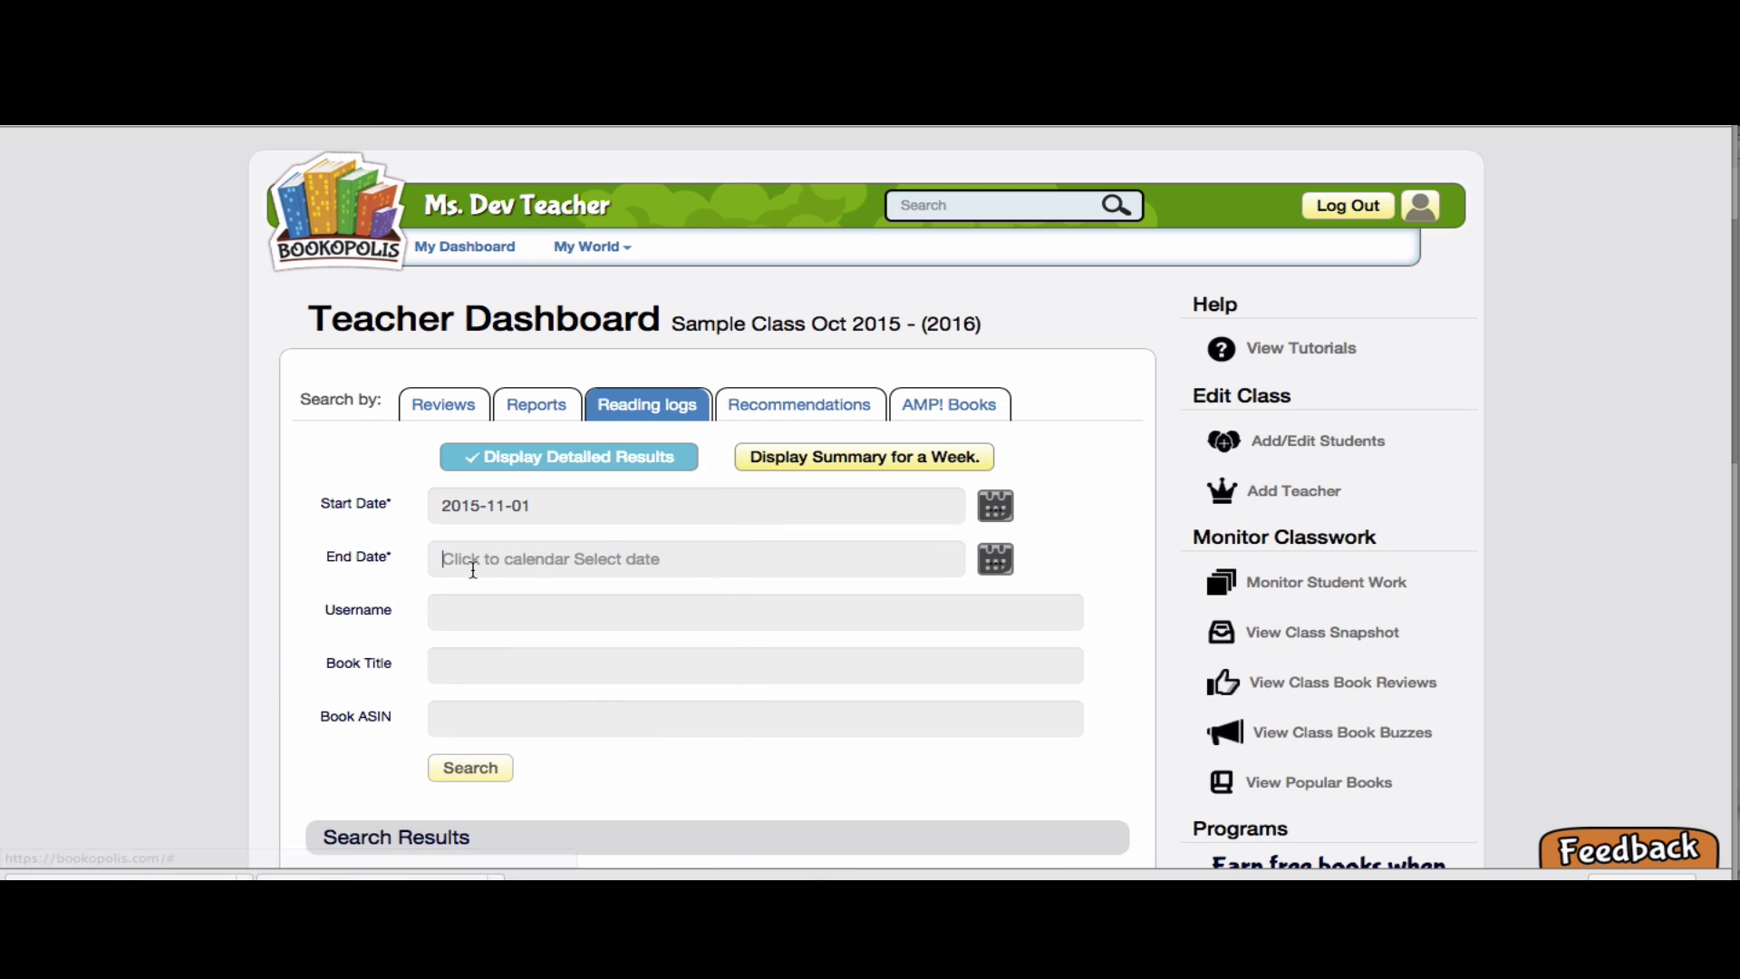
left_click(473, 569)
left_click(715, 691)
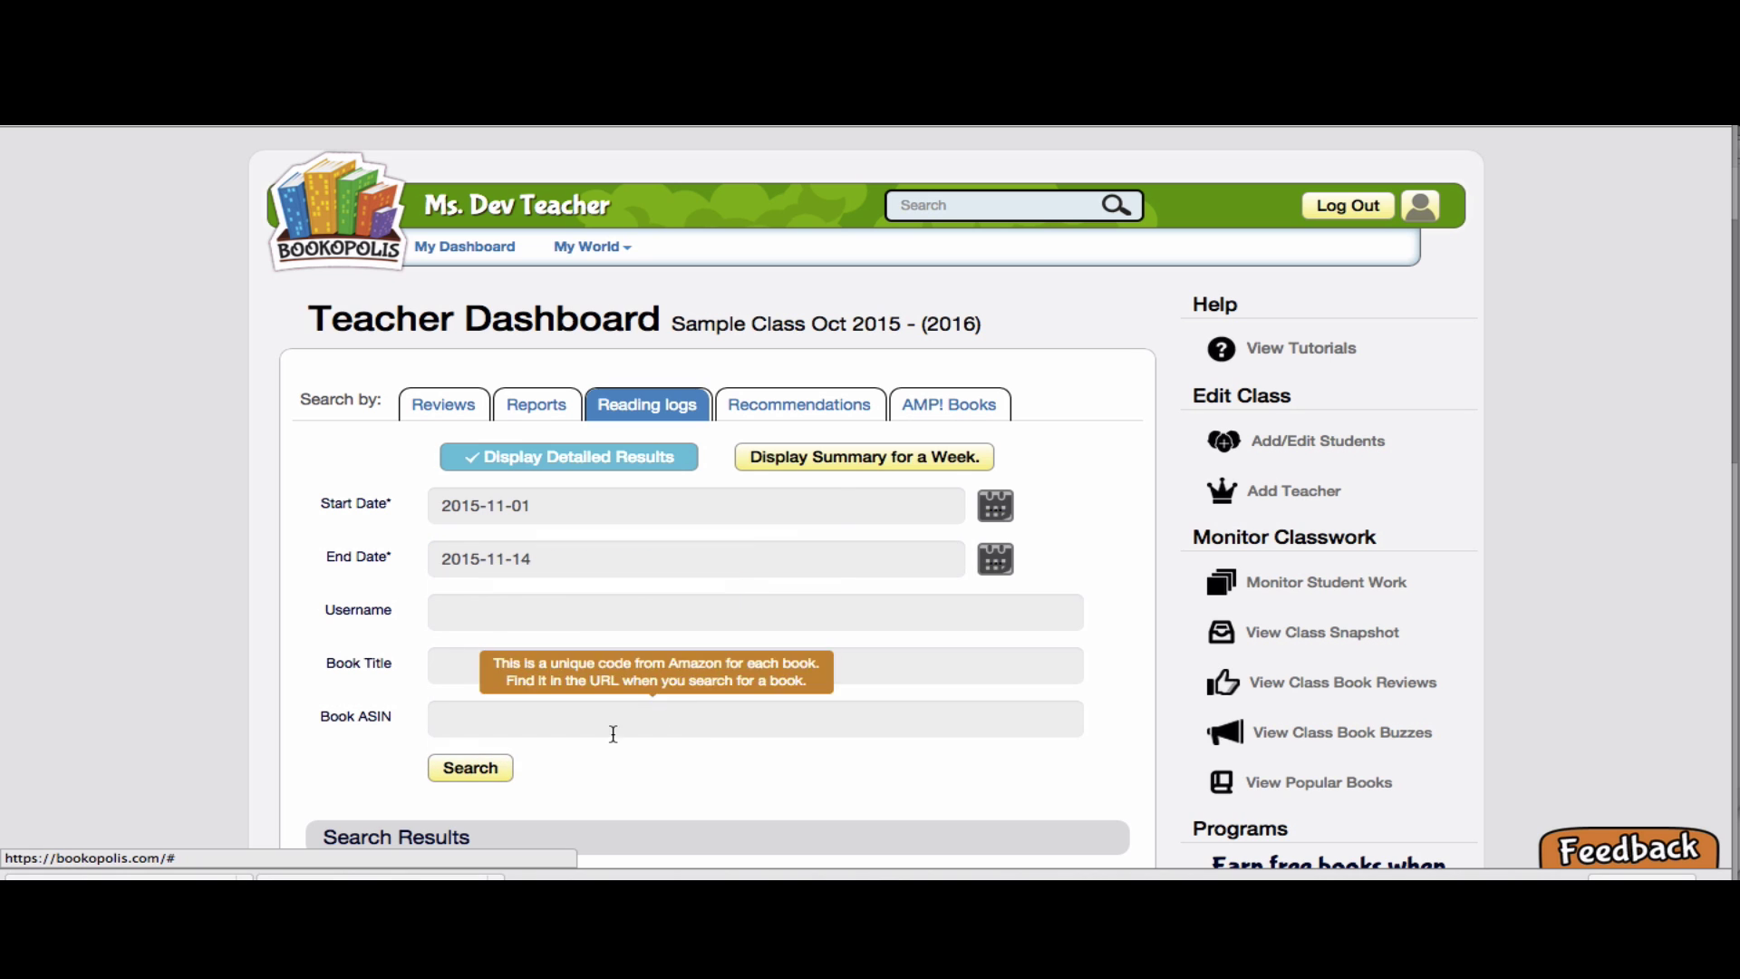
left_click(483, 769)
Scroll the results and open the comment panel for the newest Switch entry
scroll(486, 772, "down", 3)
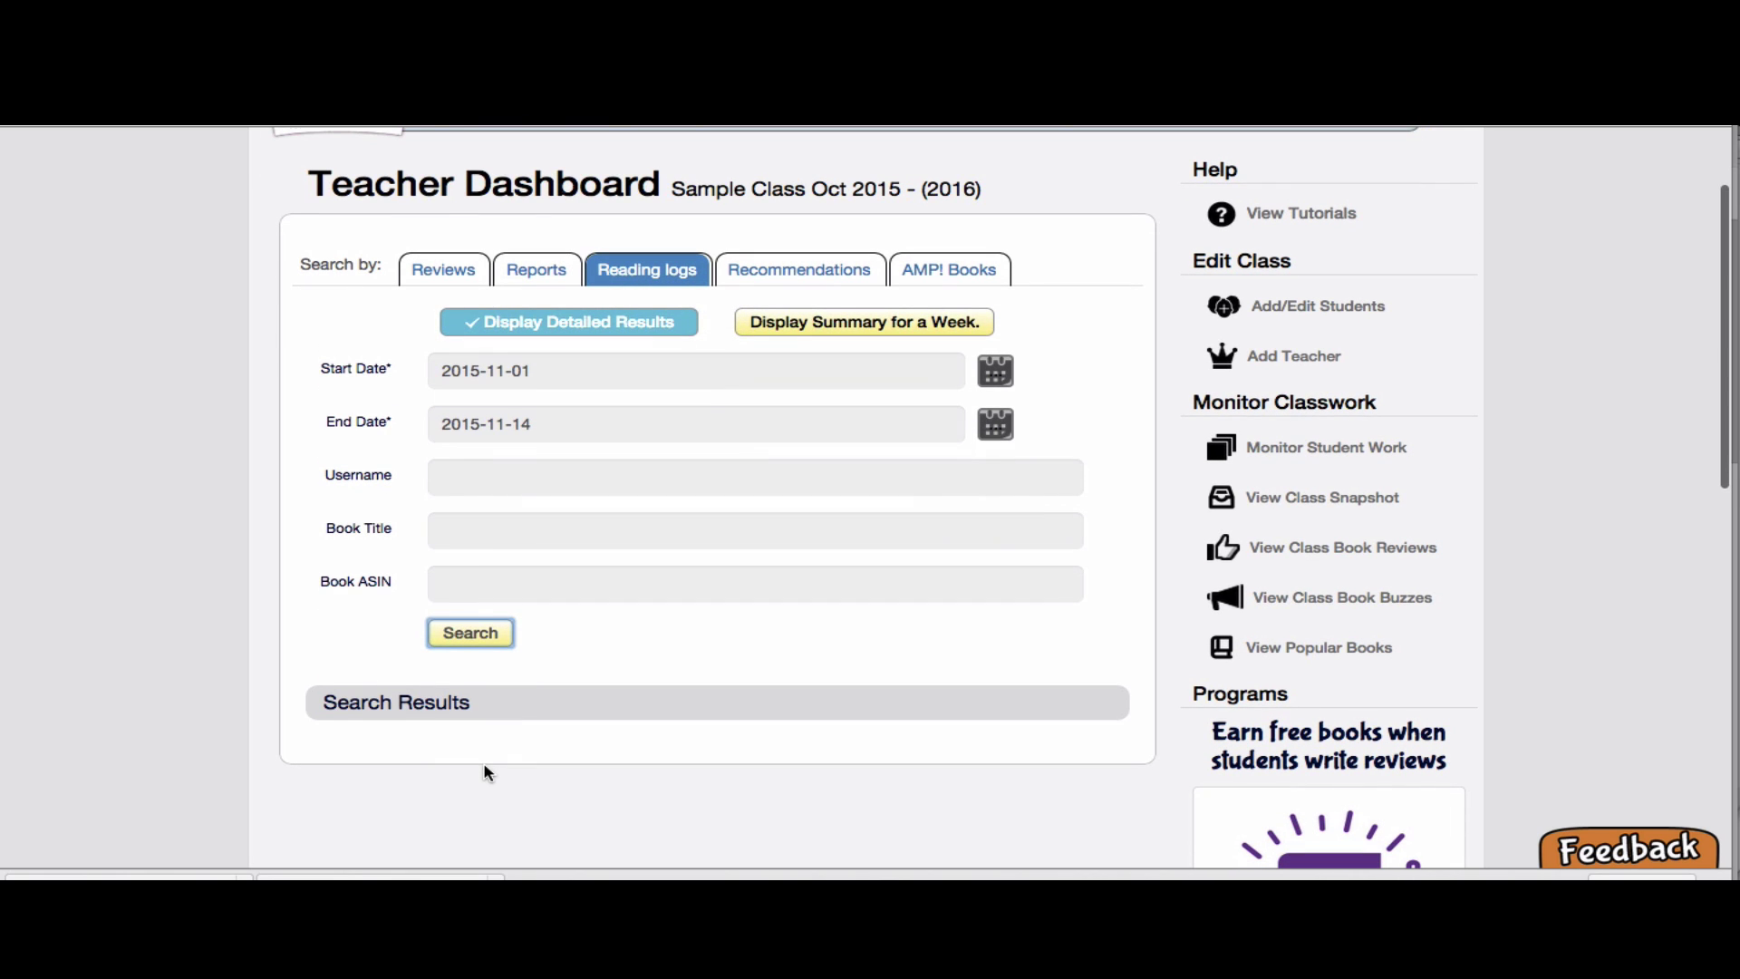
scroll(487, 772, "down", 5)
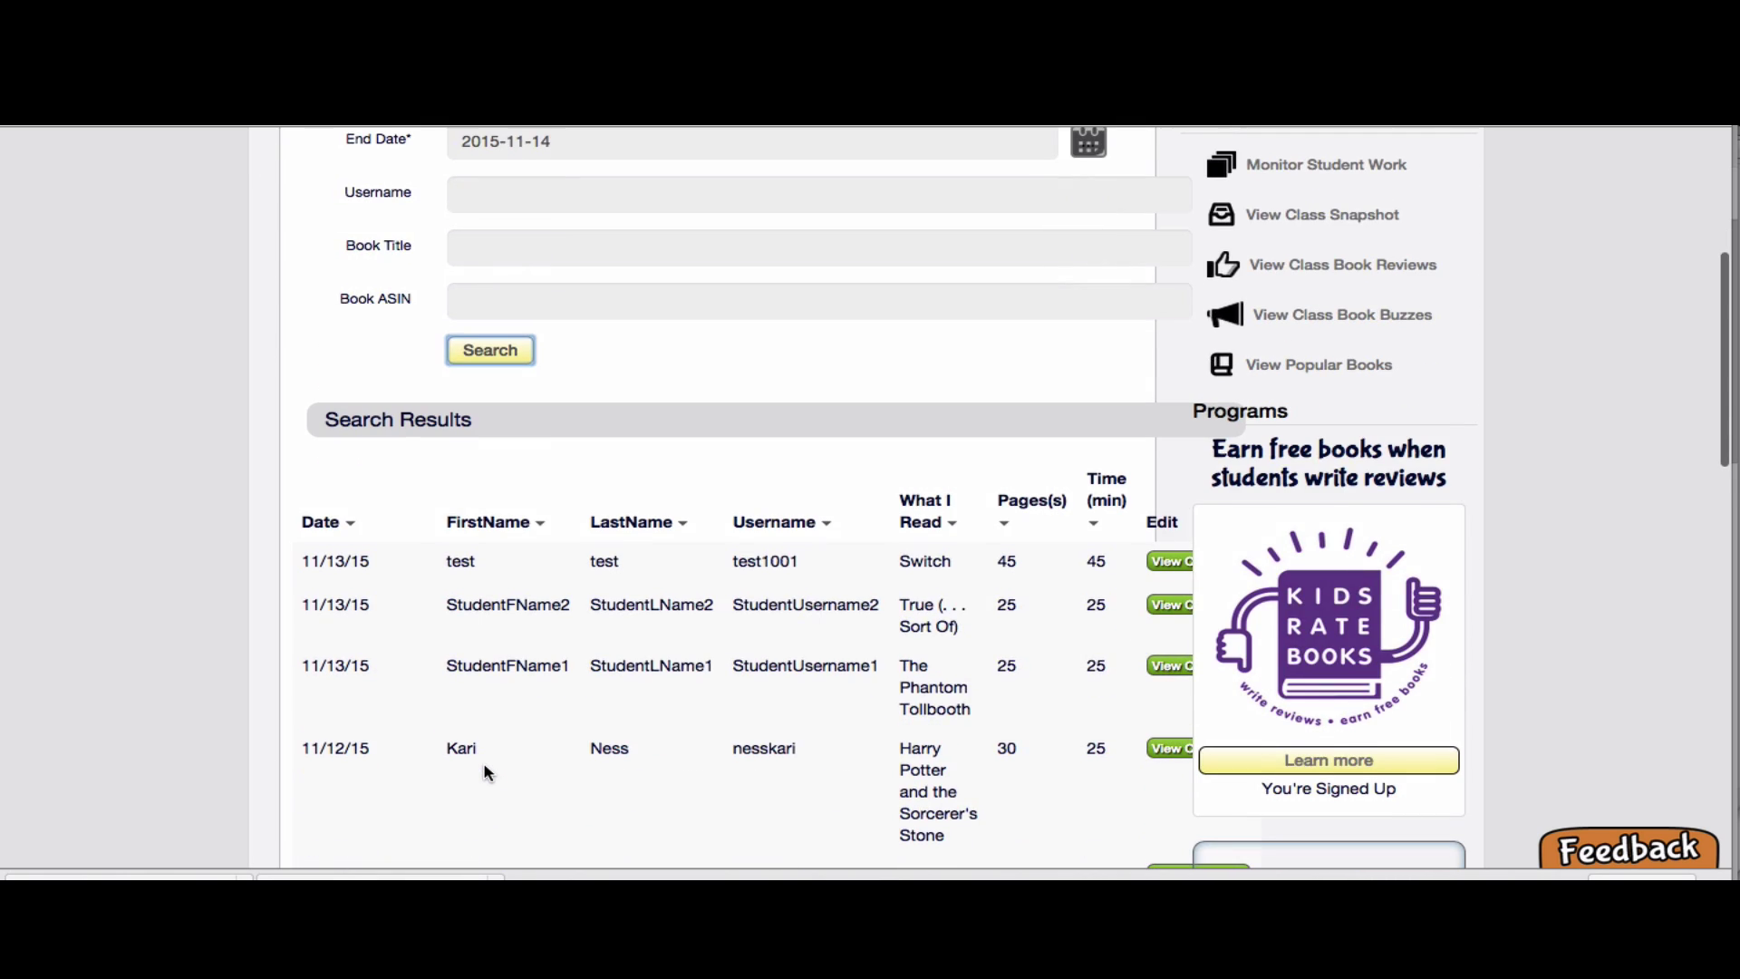
scroll(487, 772, "down", 3)
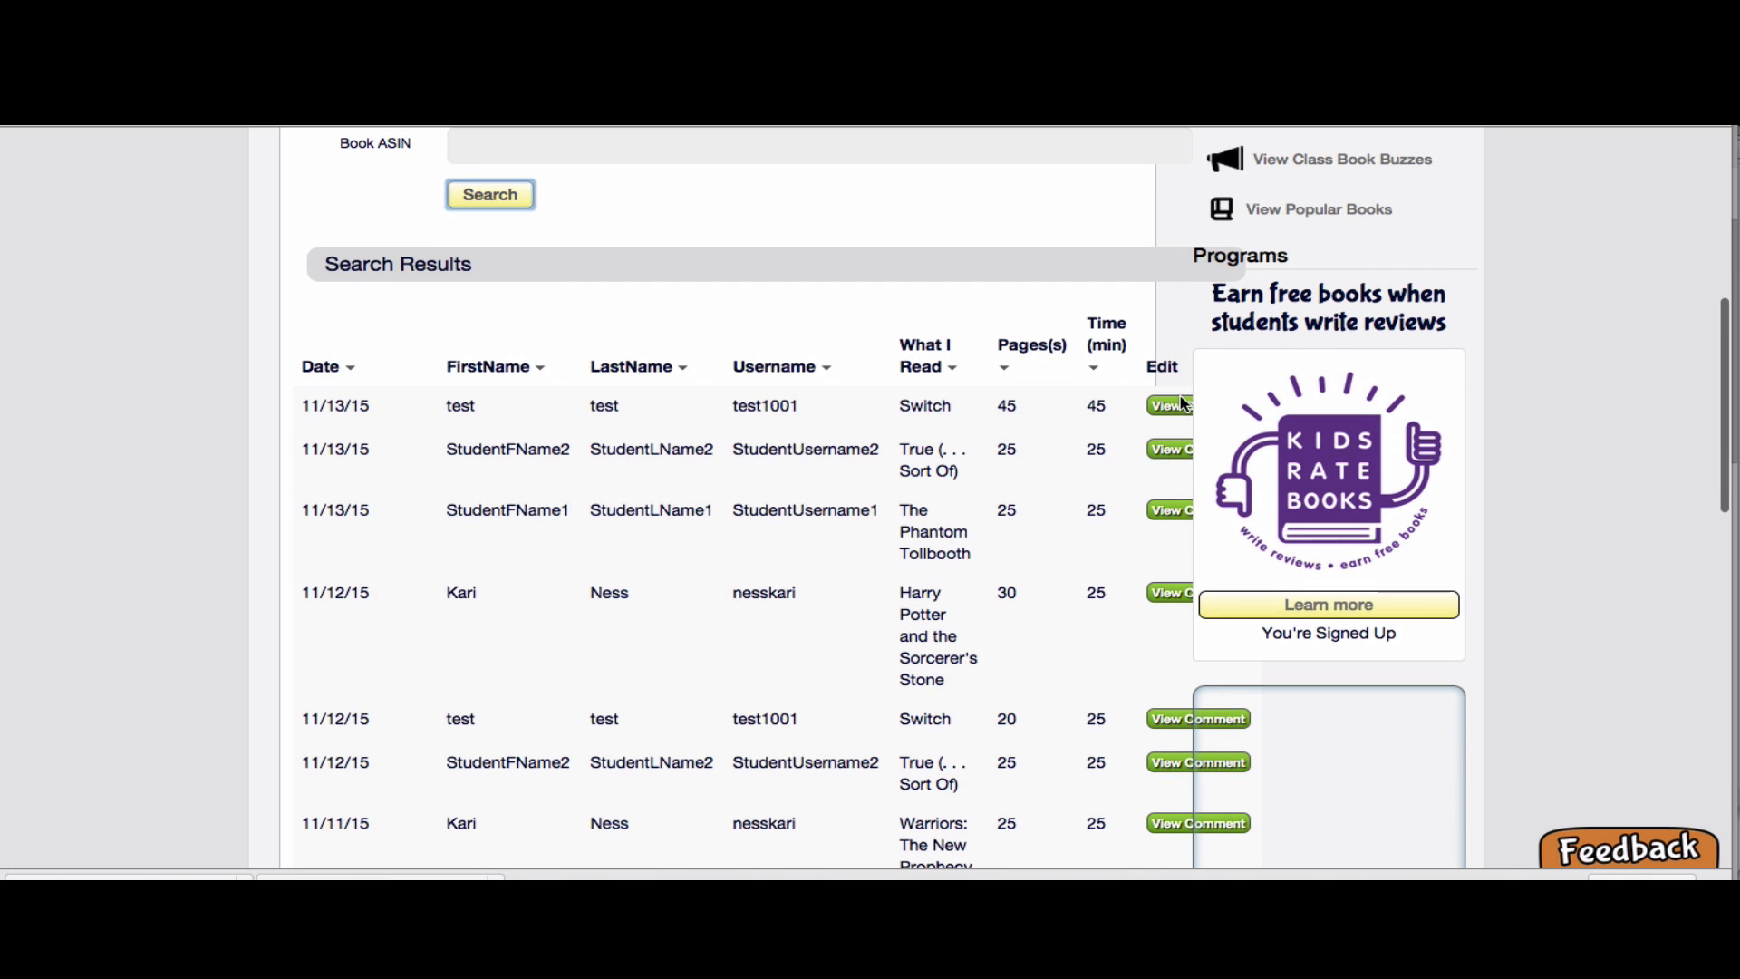
left_click(1160, 413)
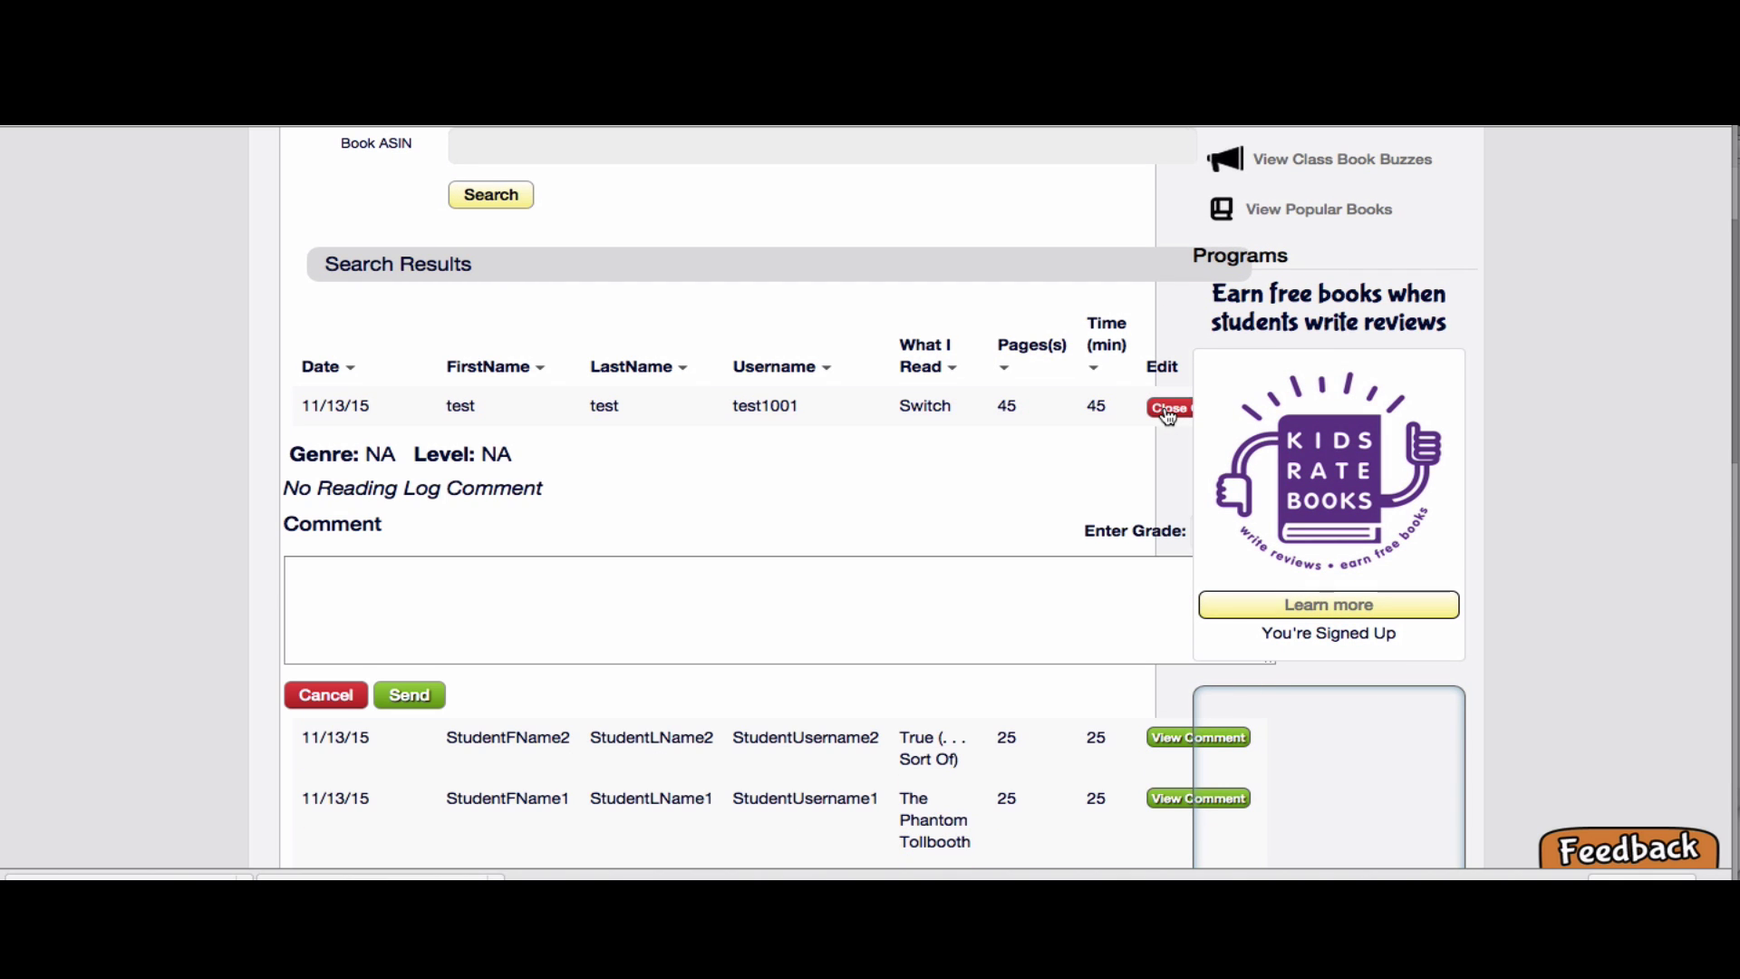
scroll(952, 547, "down", 2)
scroll(952, 546, "up", 10)
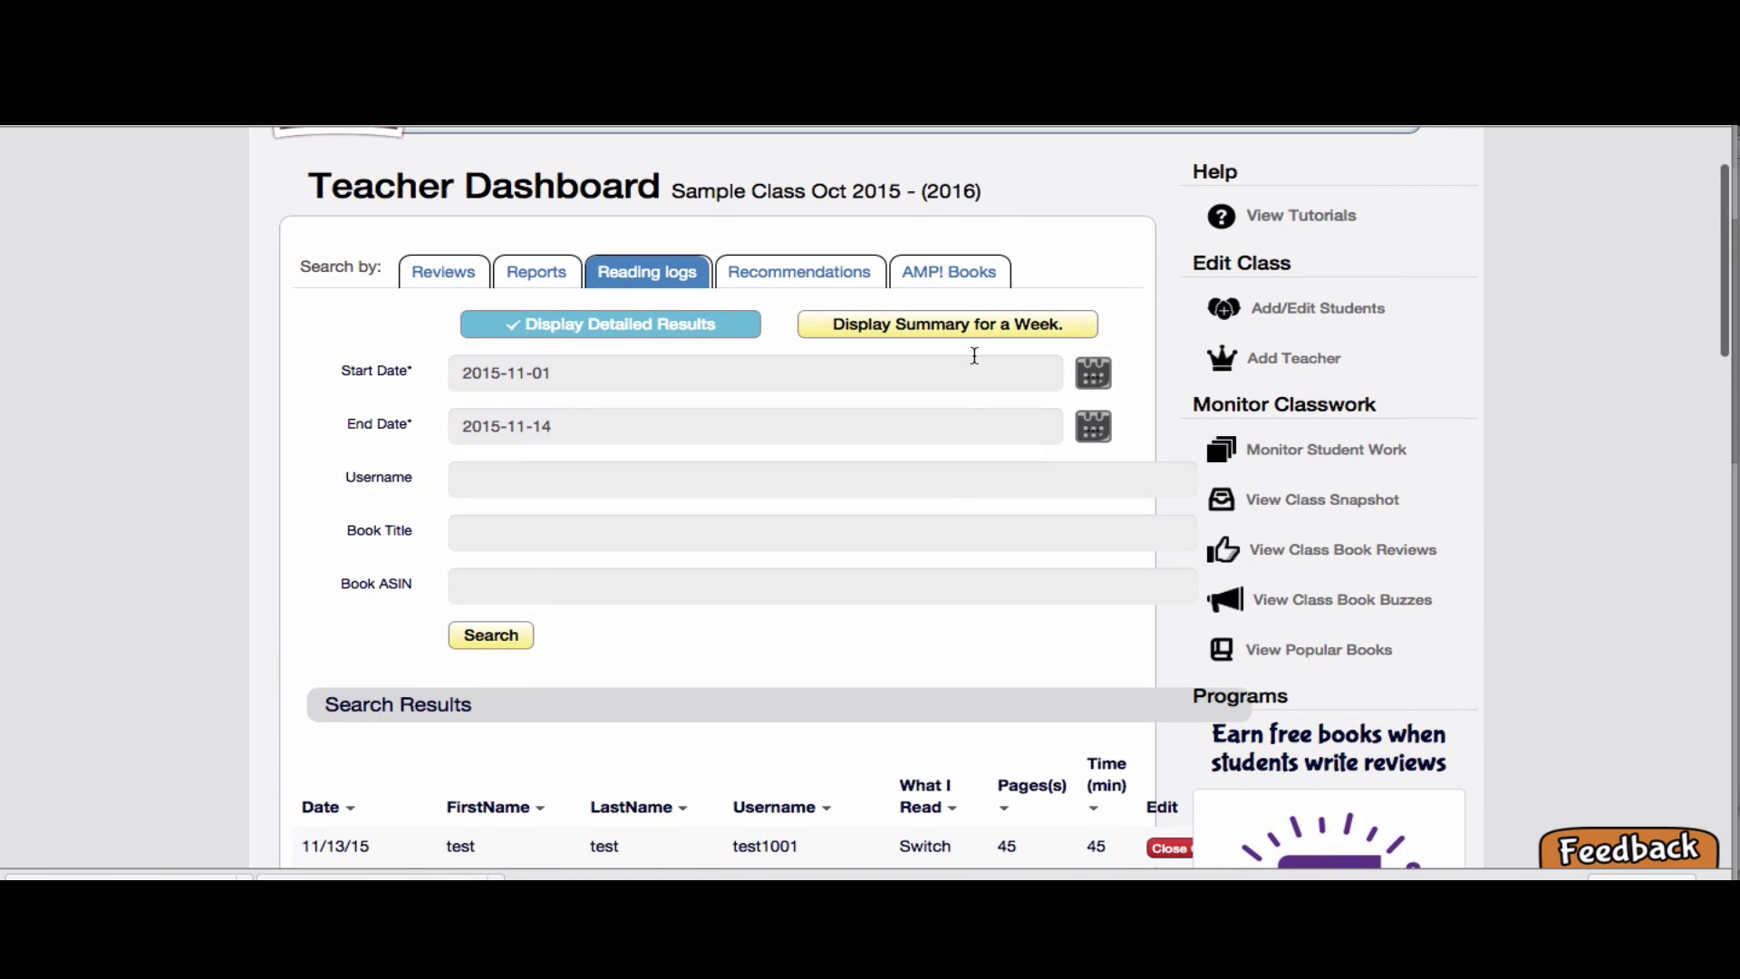
Show the weekly summary starting 2015-11-09 and scroll through each student's minutes and pages
left_click(948, 325)
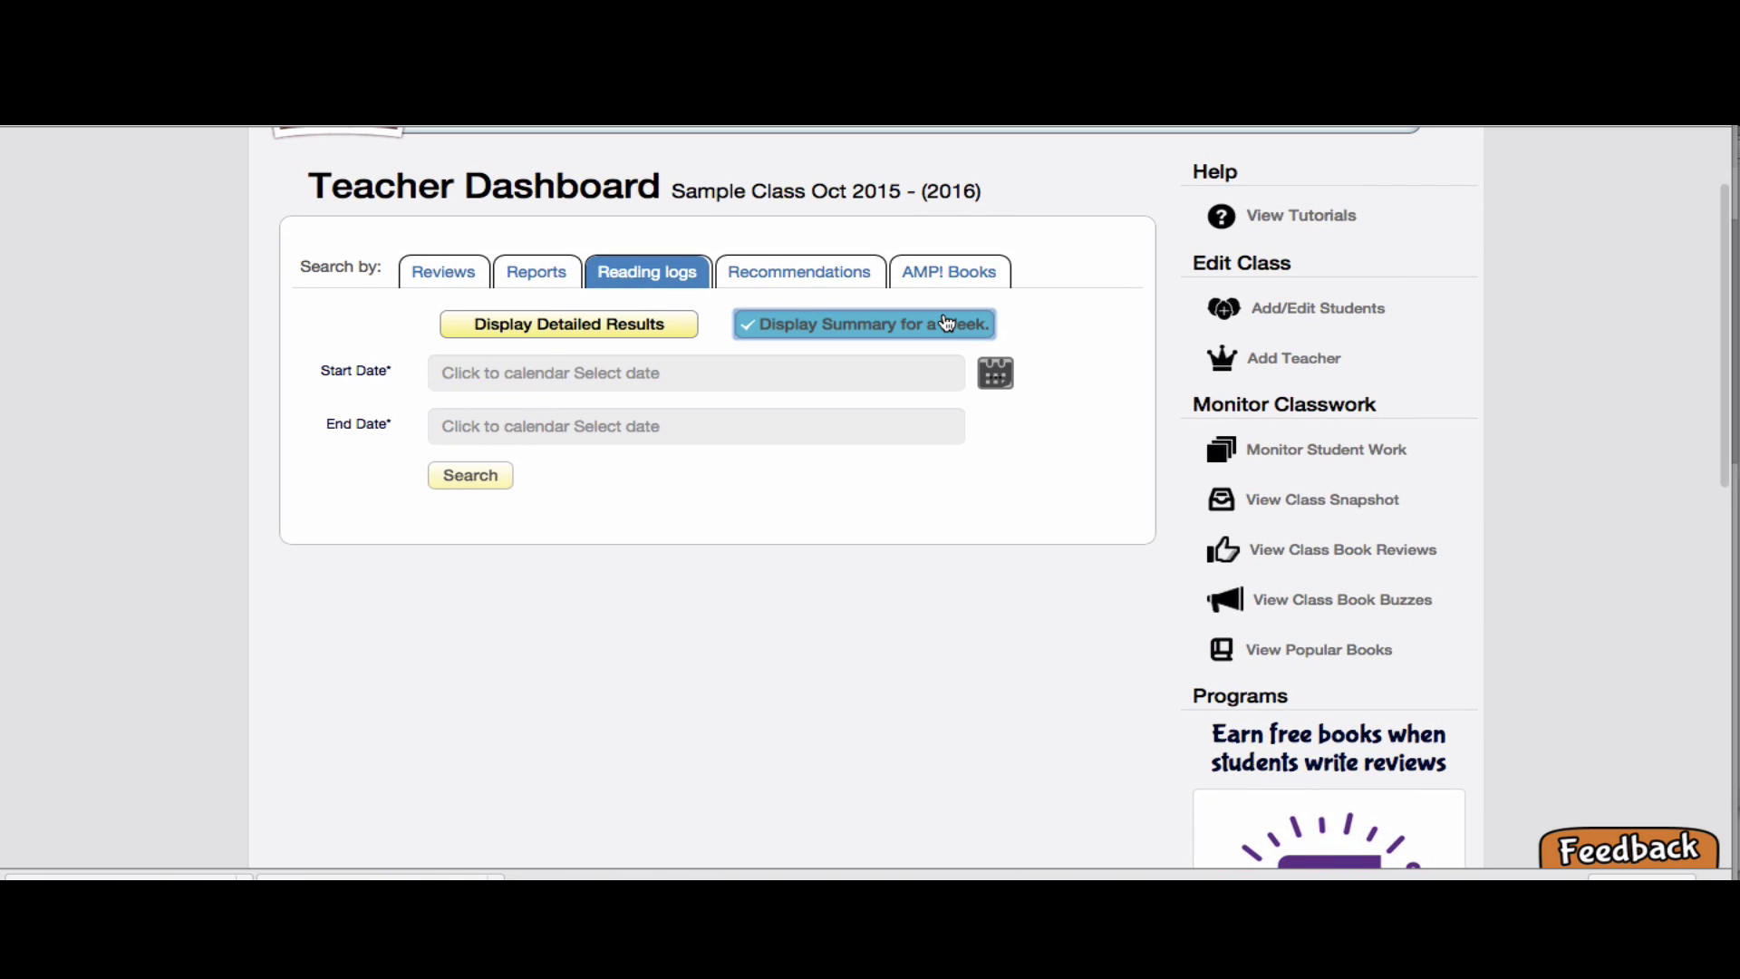
left_click(680, 375)
left_click(504, 504)
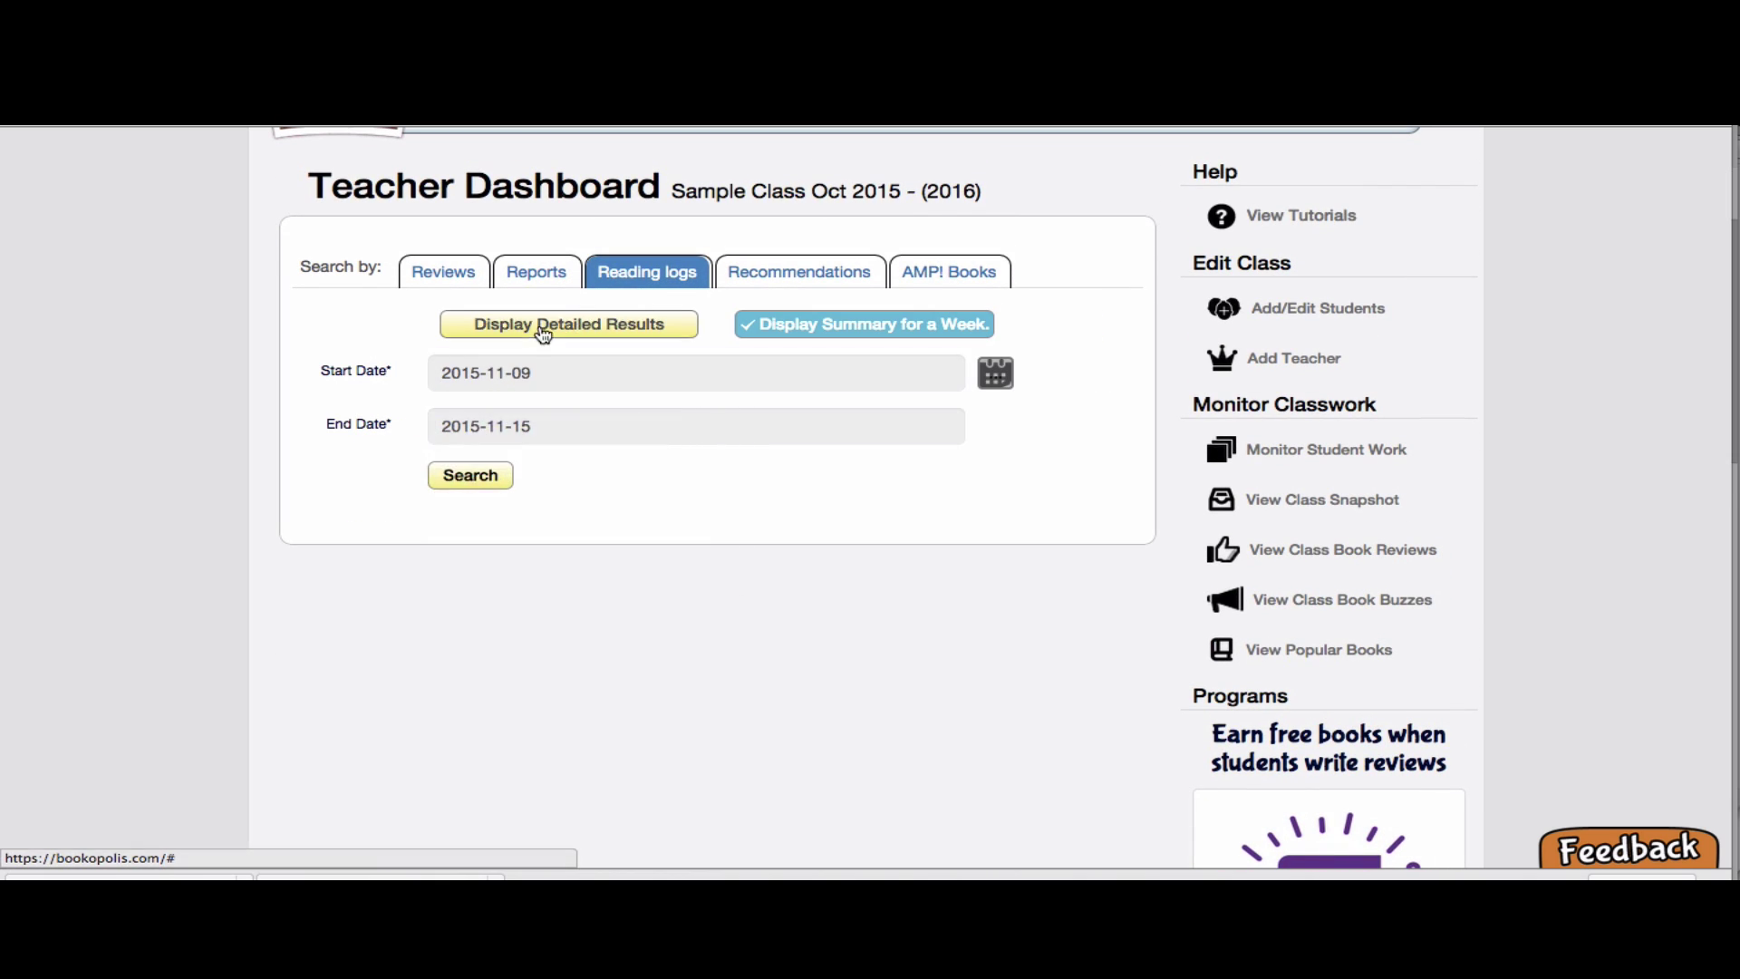
left_click(492, 477)
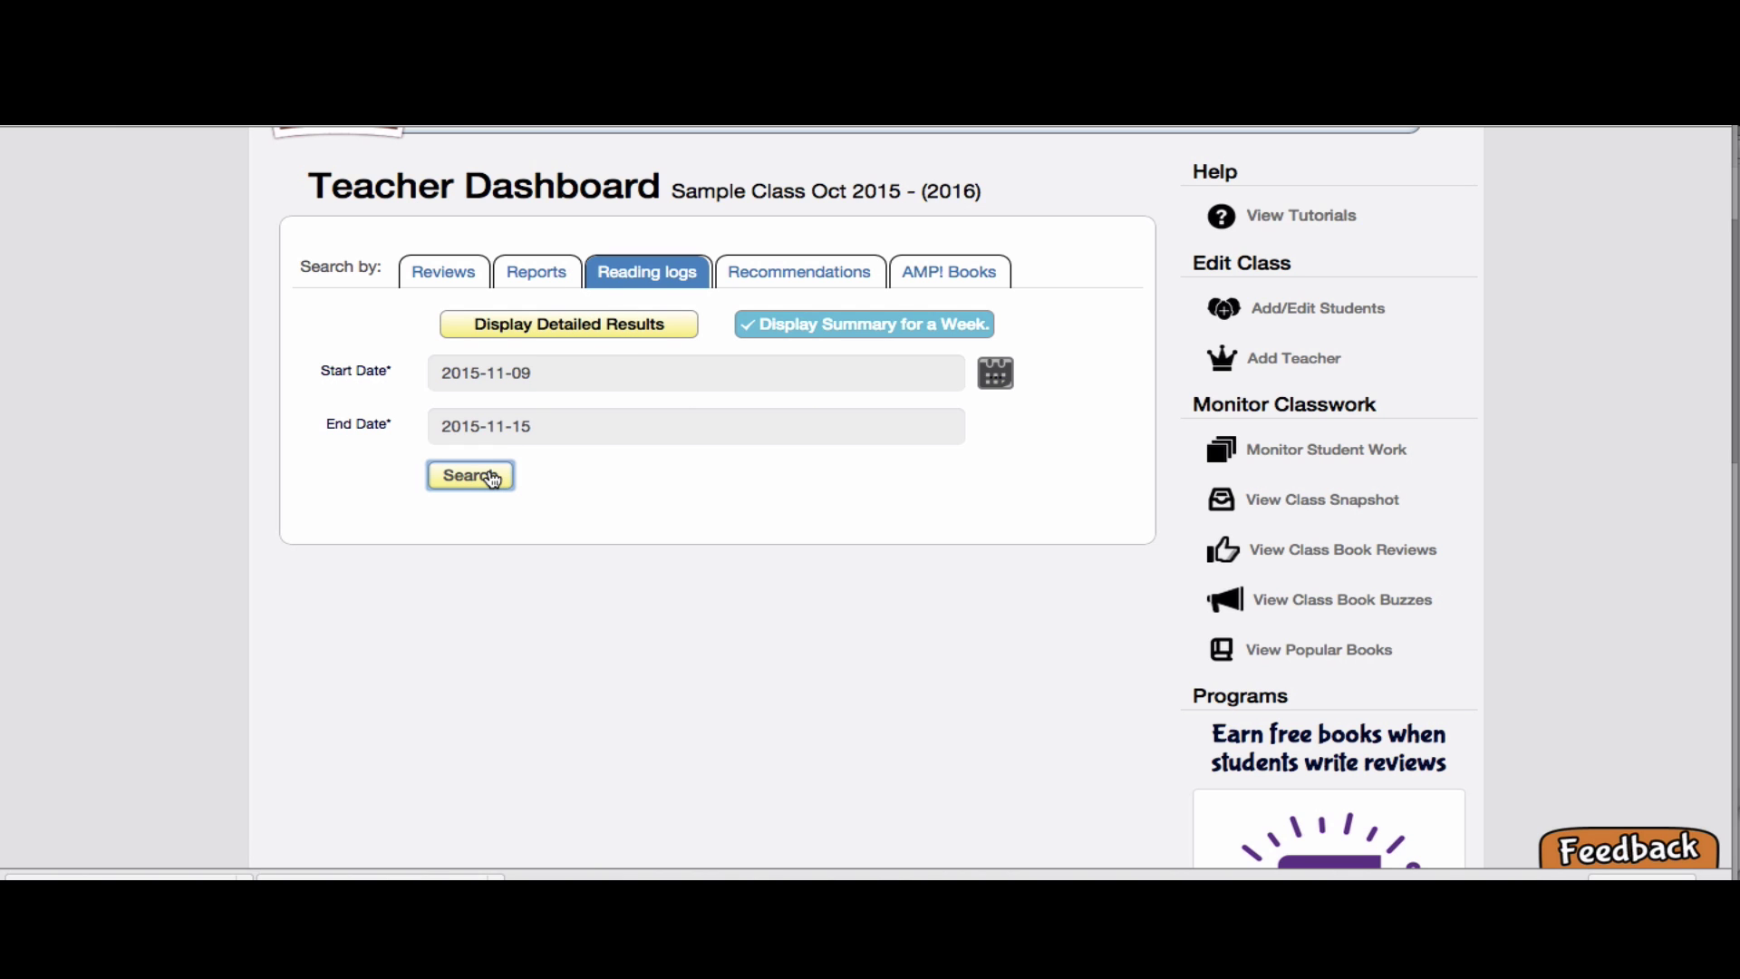
scroll(492, 477, "down", 2)
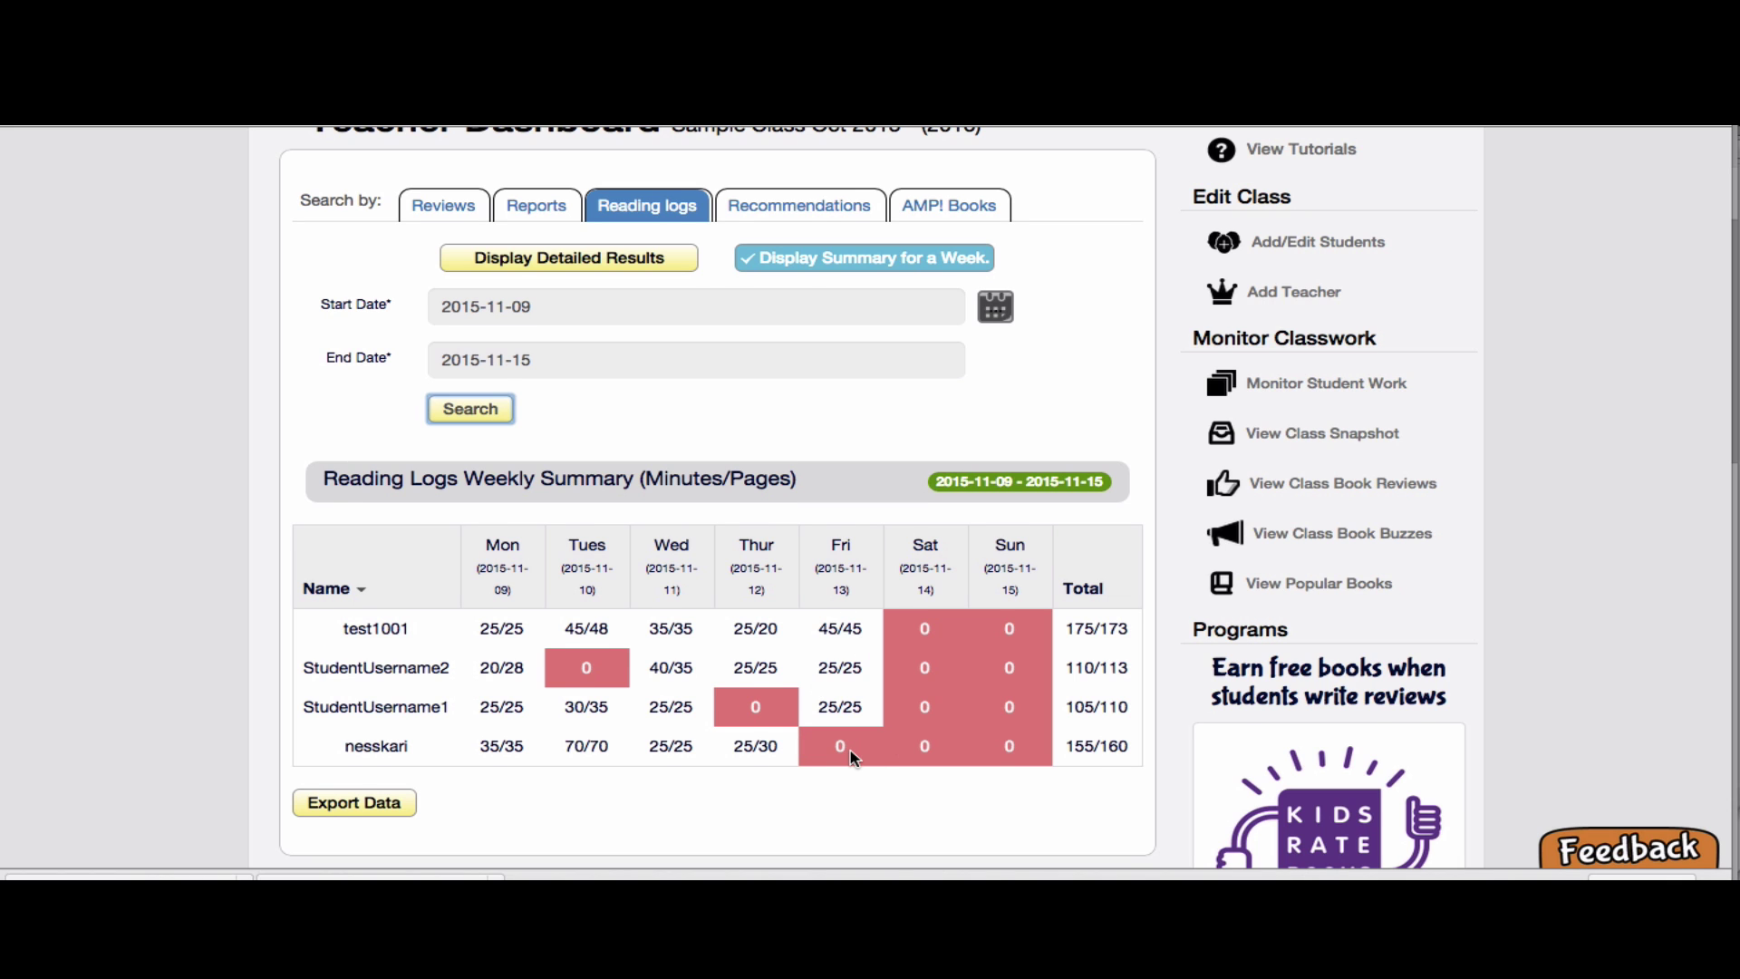
scroll(852, 757, "down", 2)
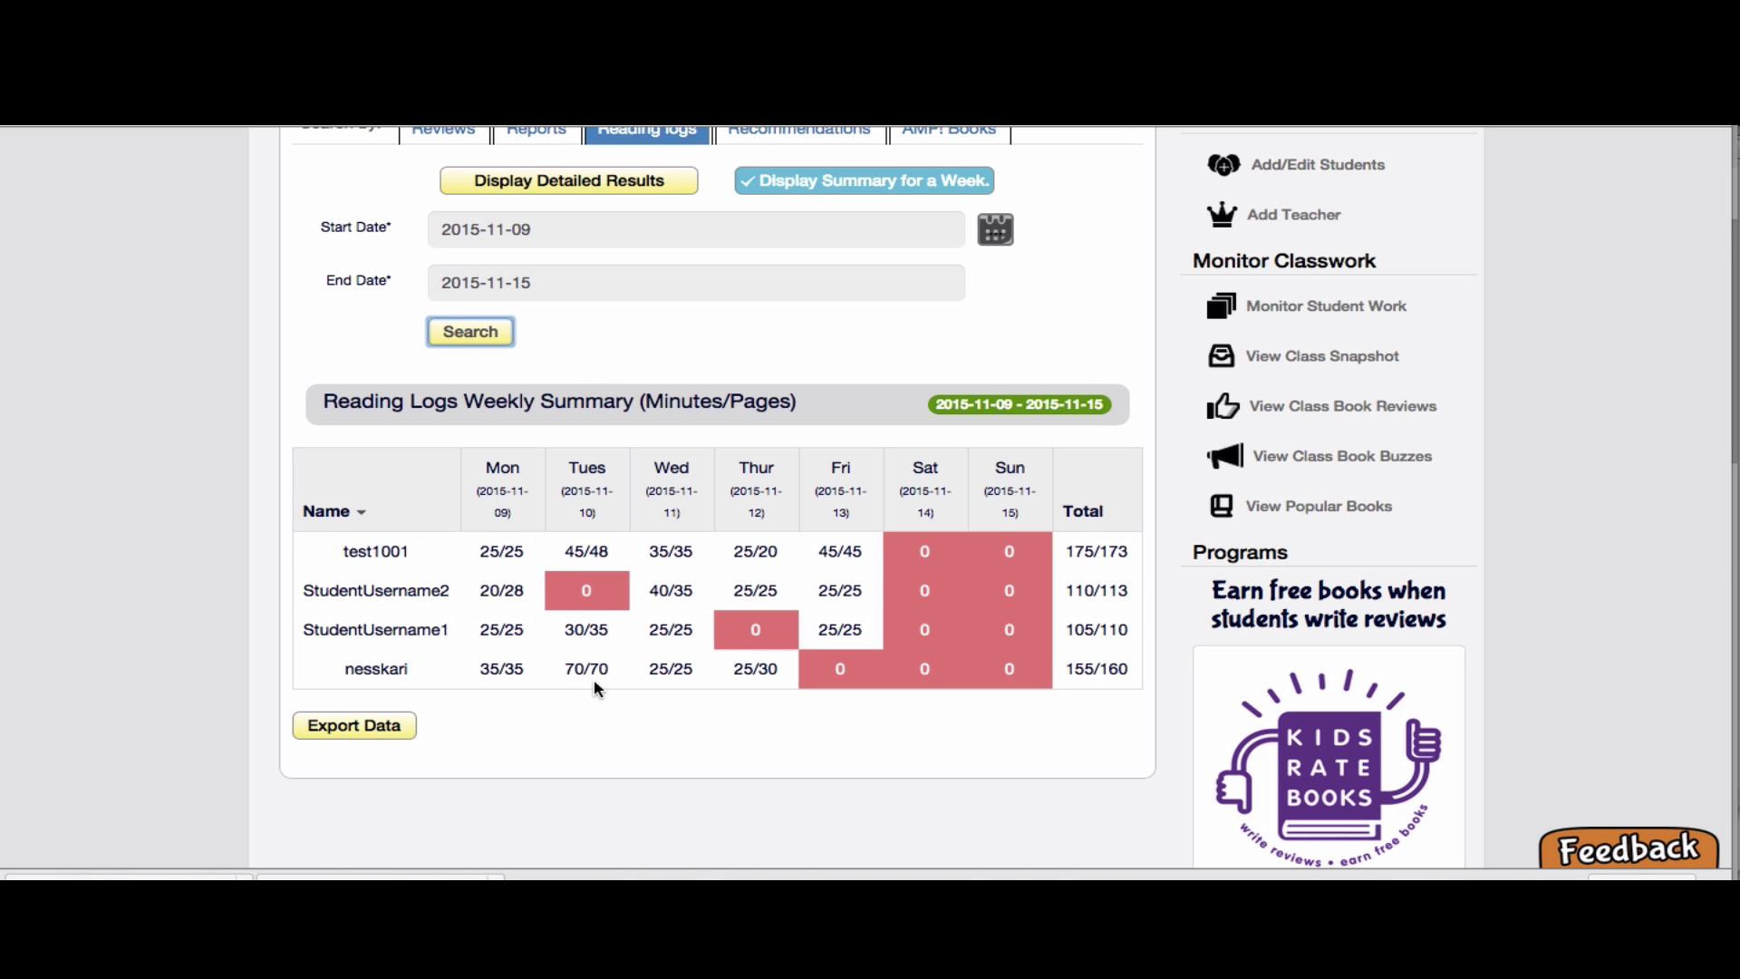
scroll(595, 678, "down", 2)
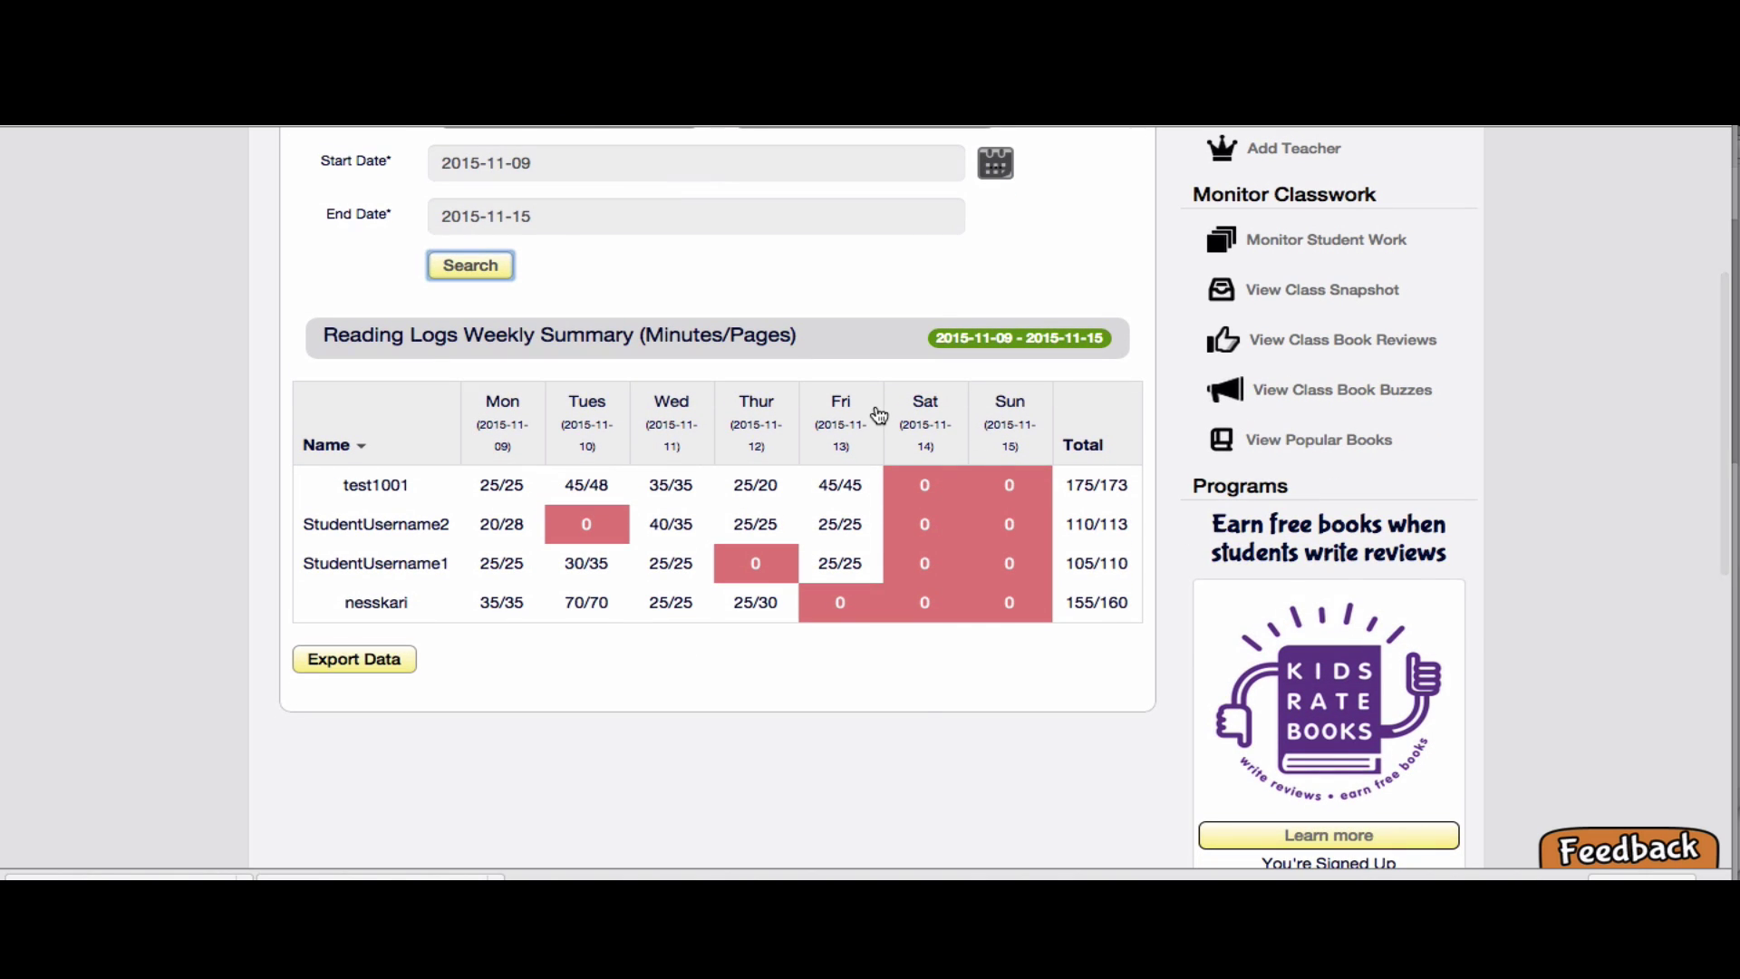
scroll(878, 414, "up", 2)
Return to detailed results, then step through Reviews and Reports to the Recommendations search
left_click(649, 265)
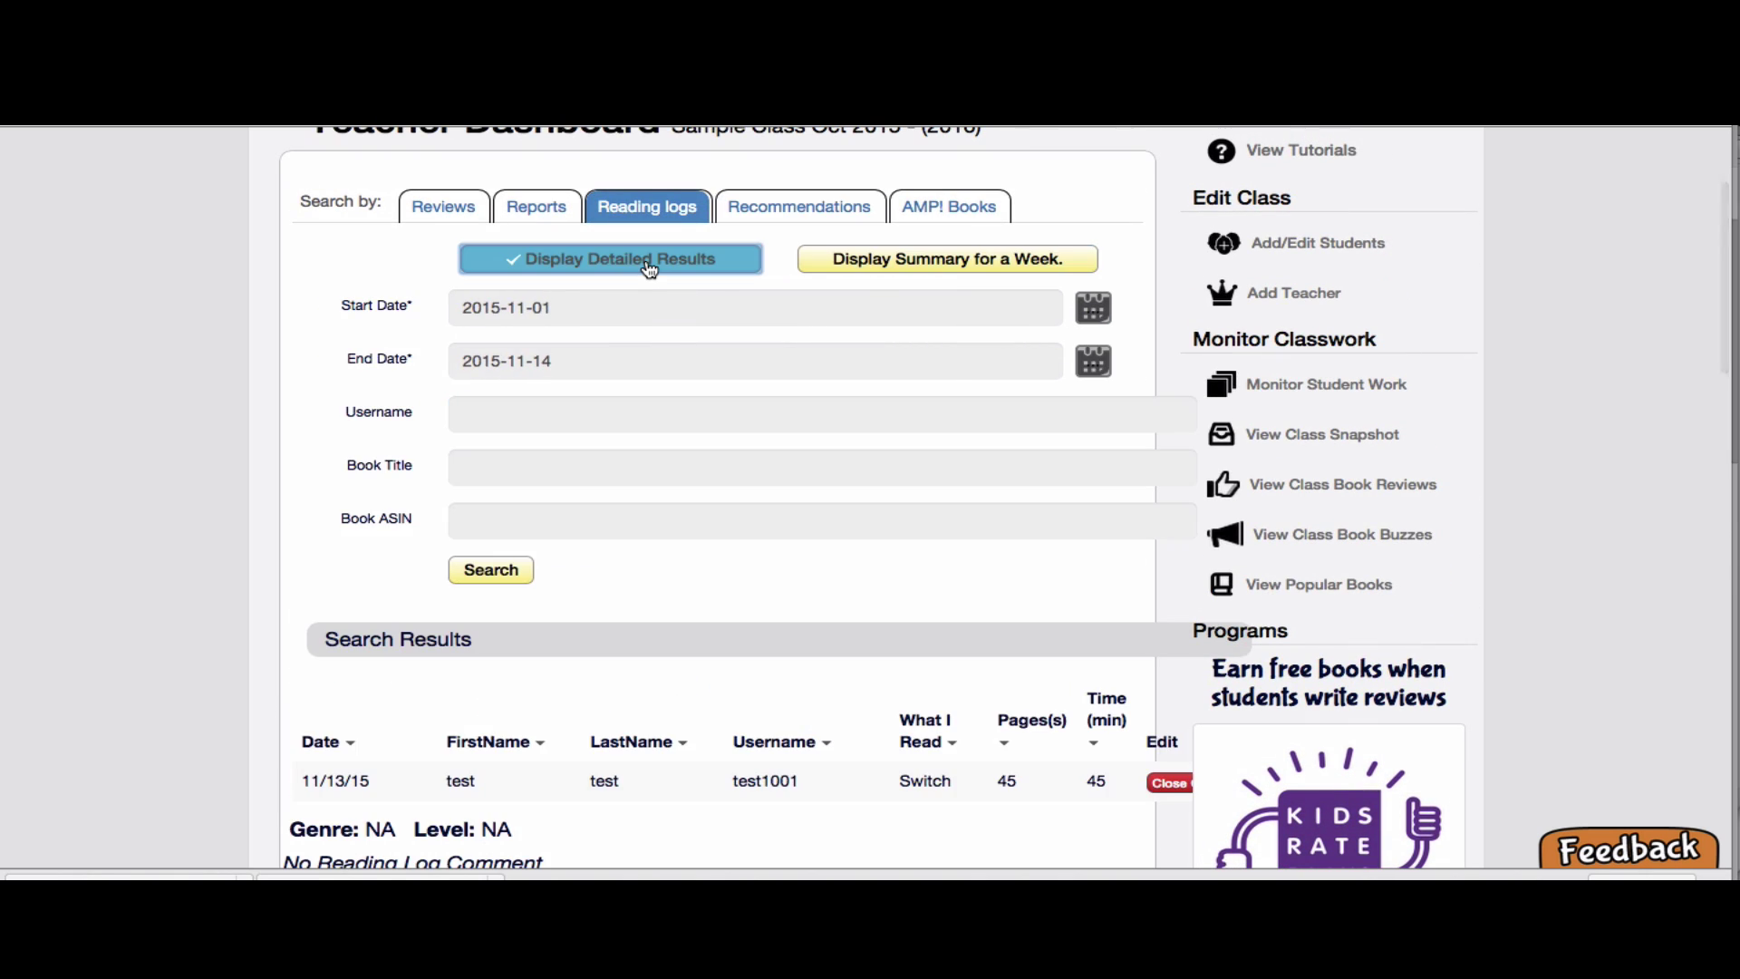
scroll(649, 265, "up", 3)
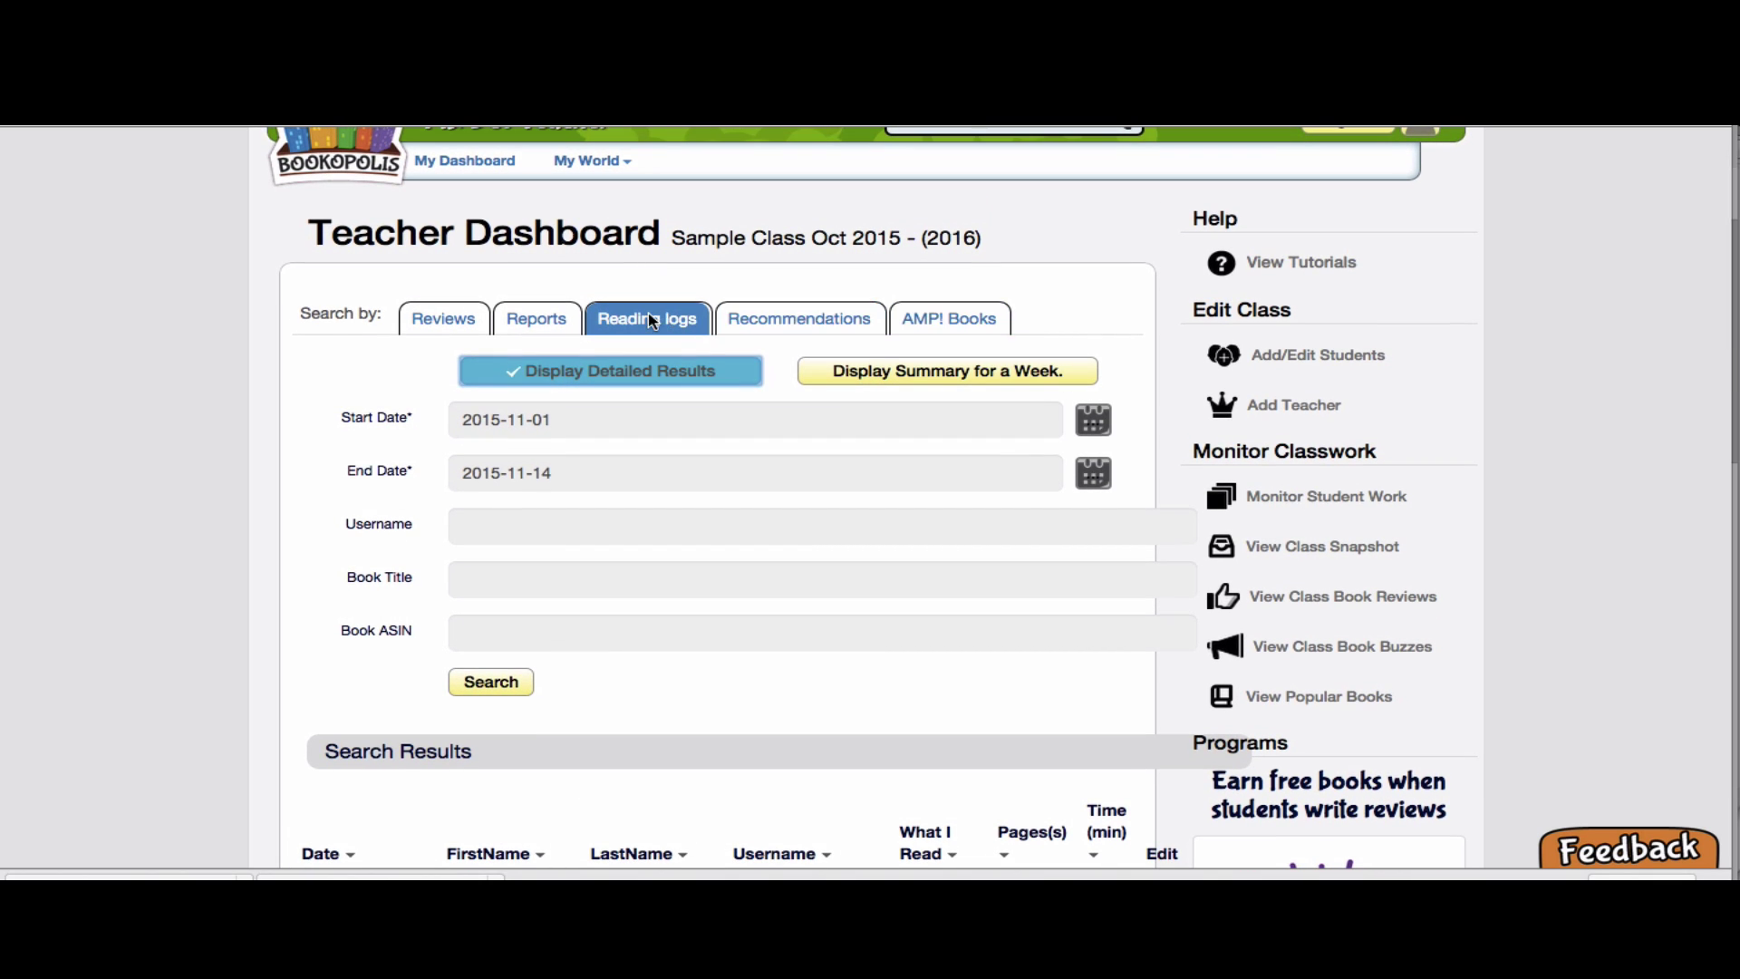
left_click(451, 322)
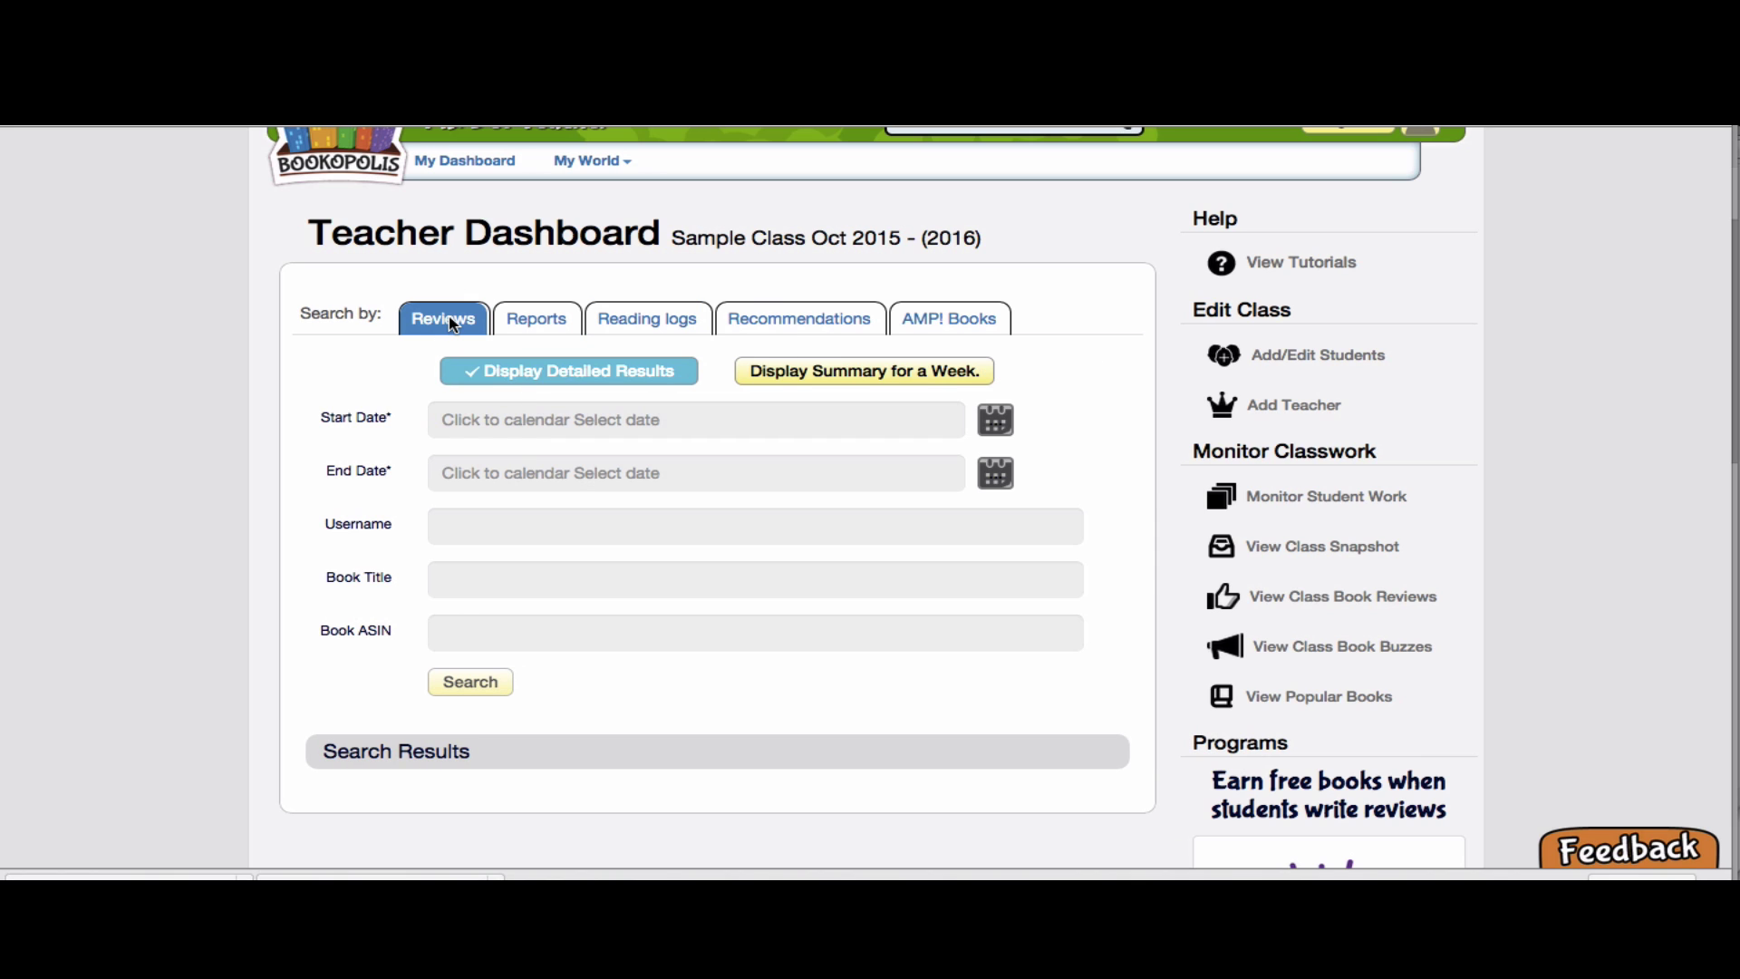
left_click(535, 324)
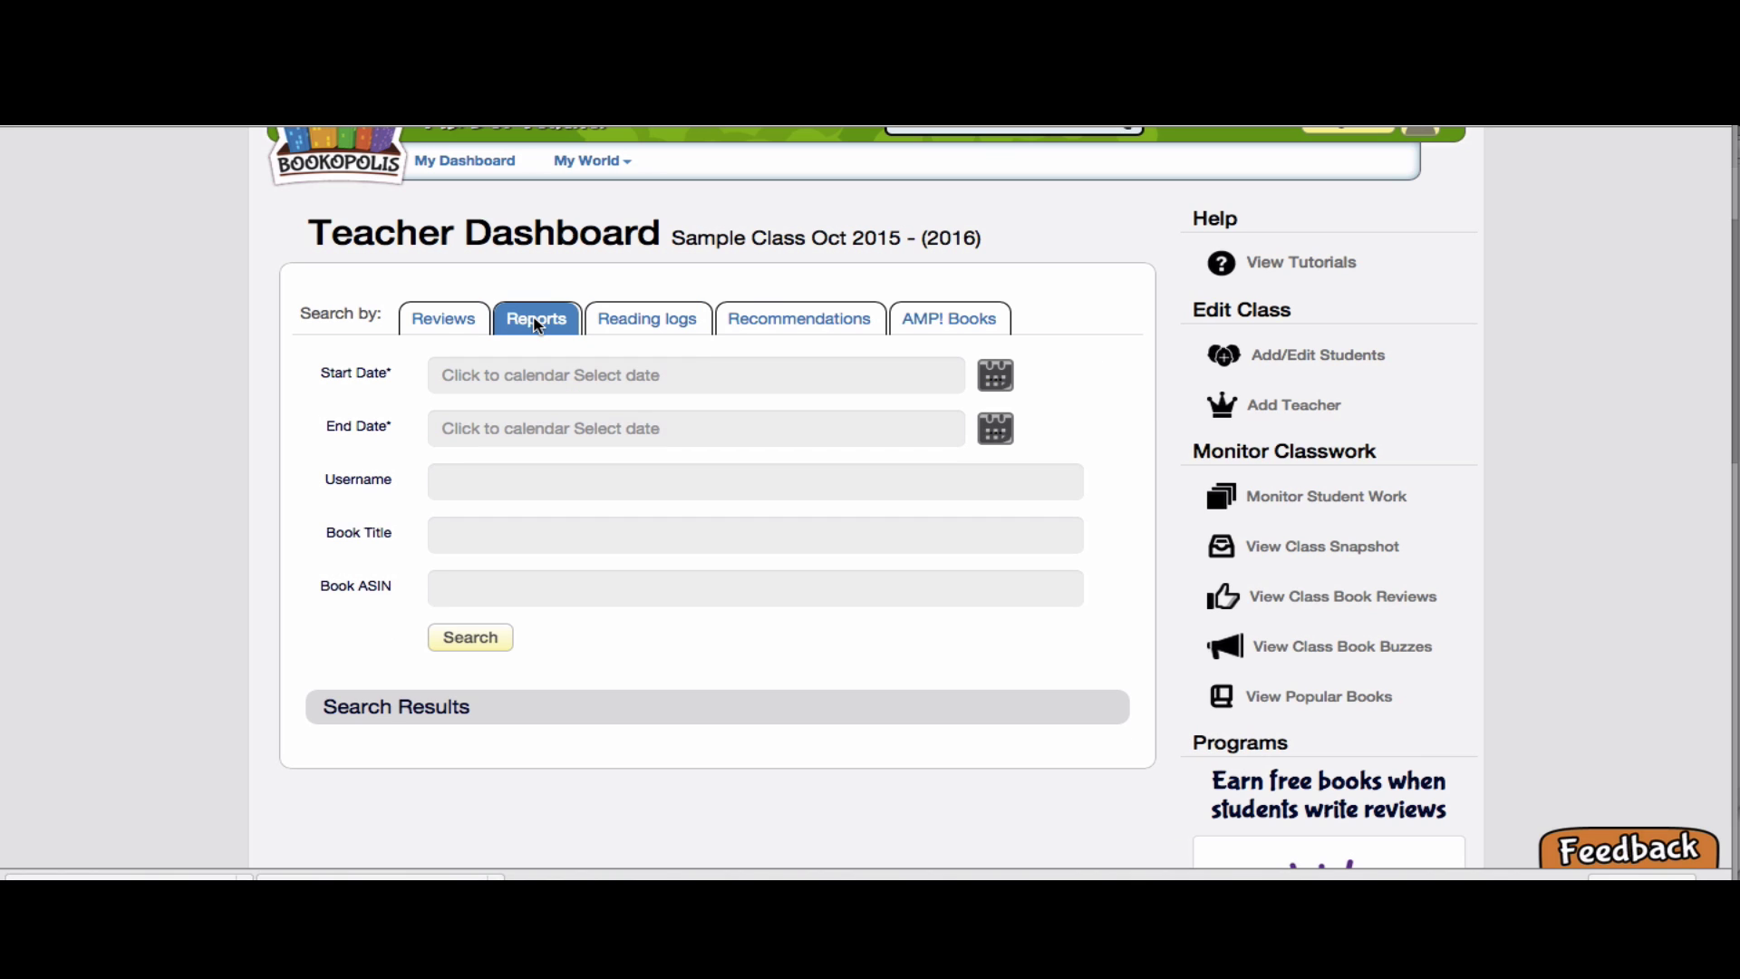
left_click(835, 331)
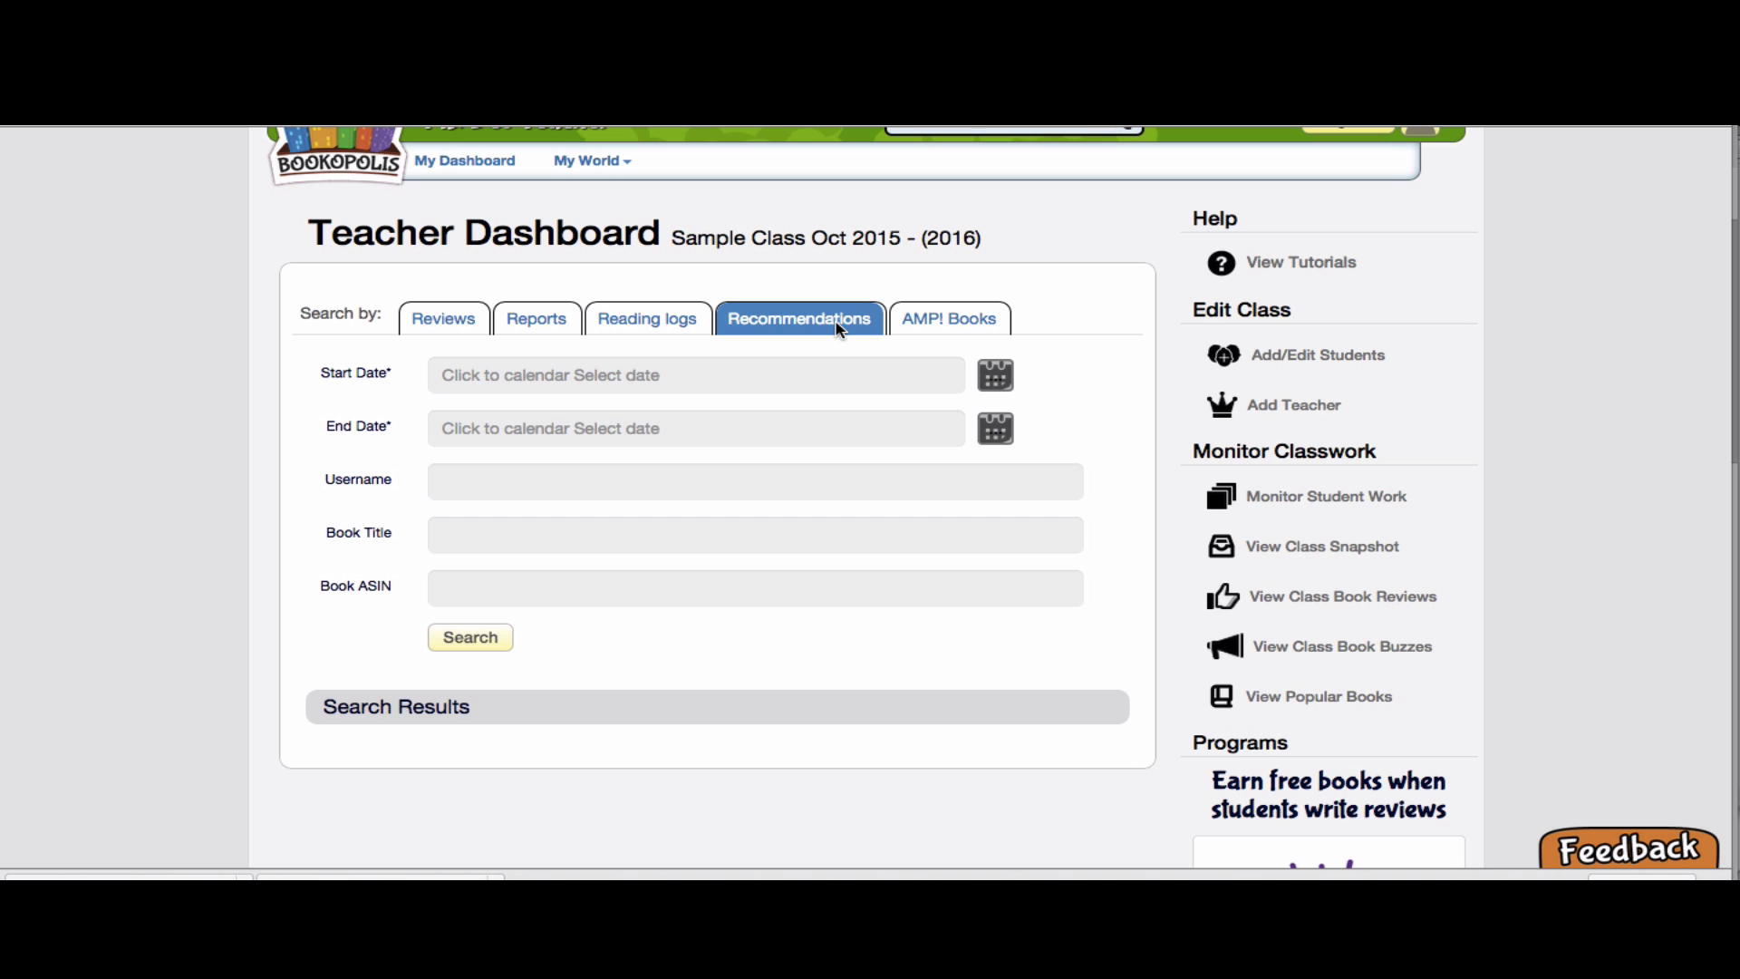
scroll(834, 321, "down", 2)
scroll(834, 321, "up", 3)
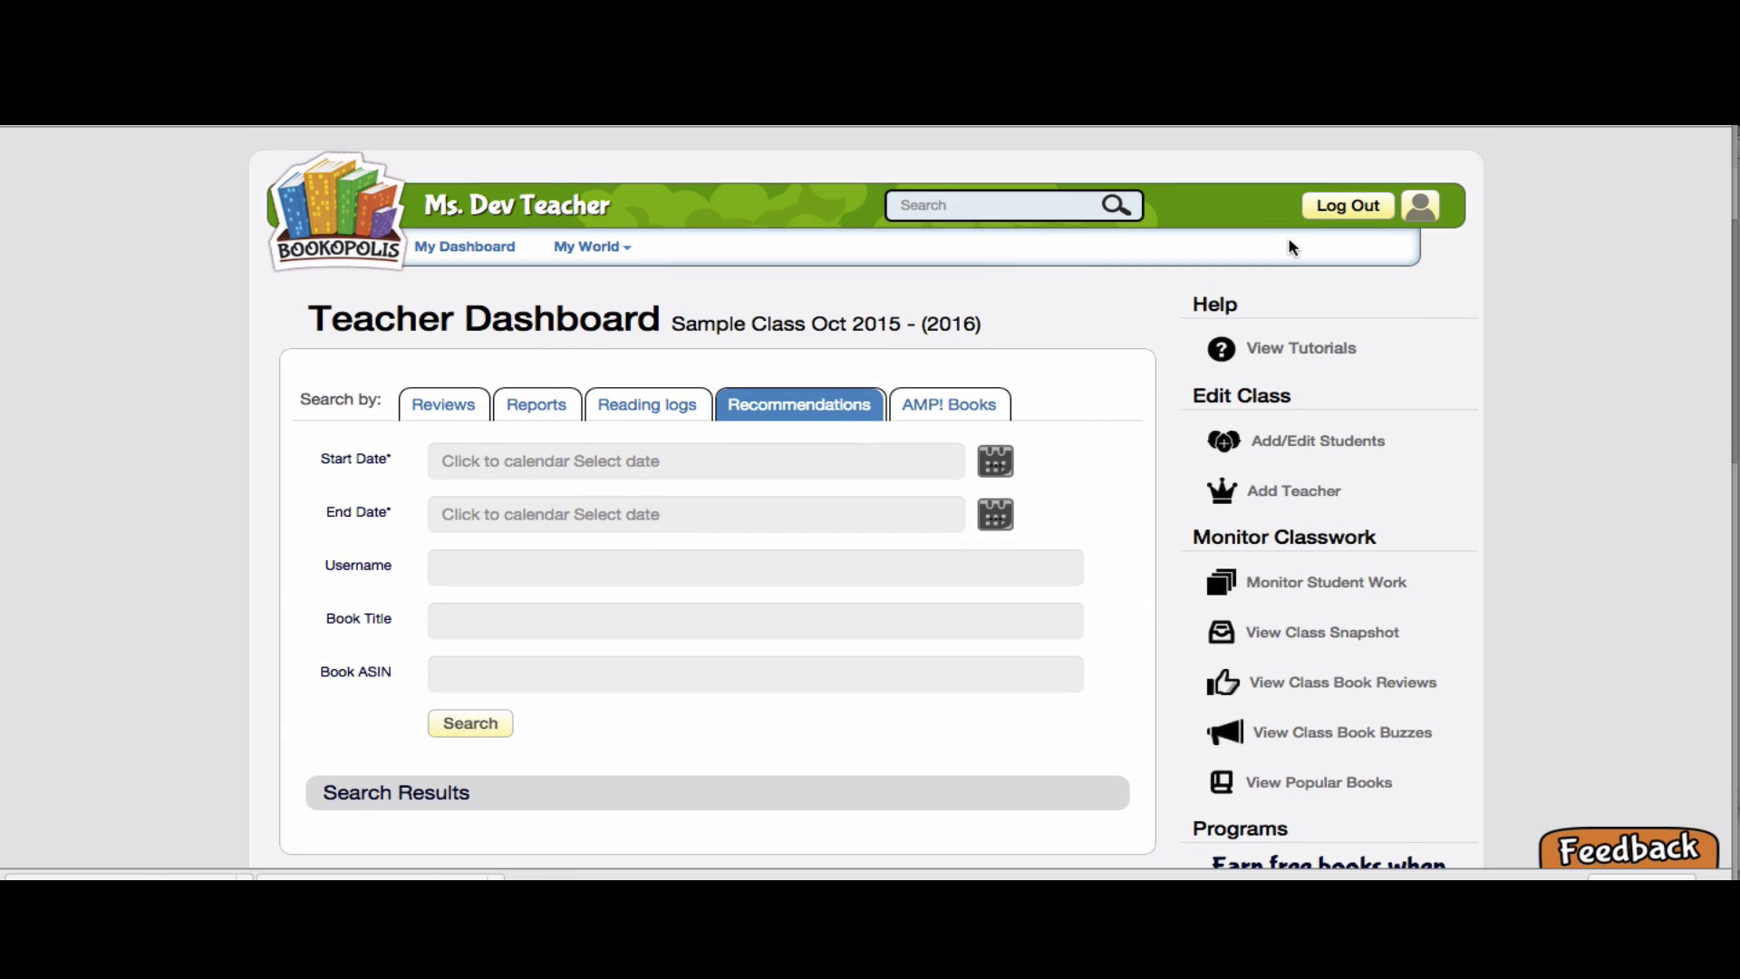
Open the Feedback page and look over its empty Suggestion Form set to Product improvement ideas
left_click(1639, 848)
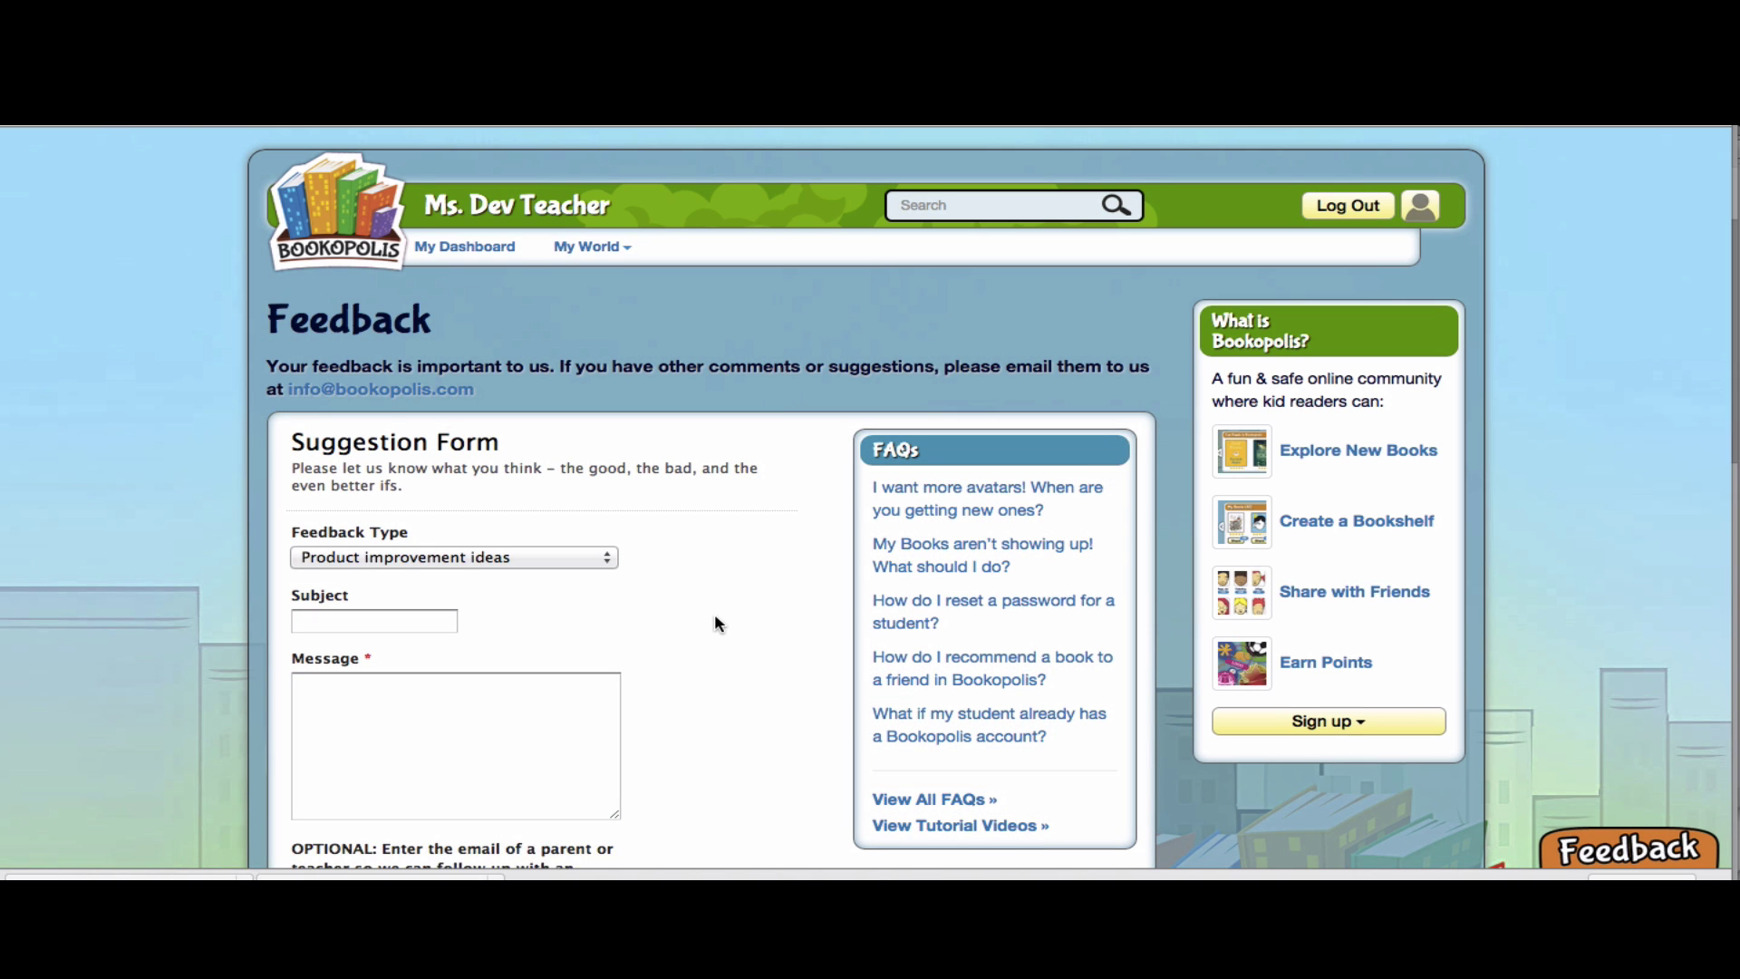
scroll(714, 623, "down", 3)
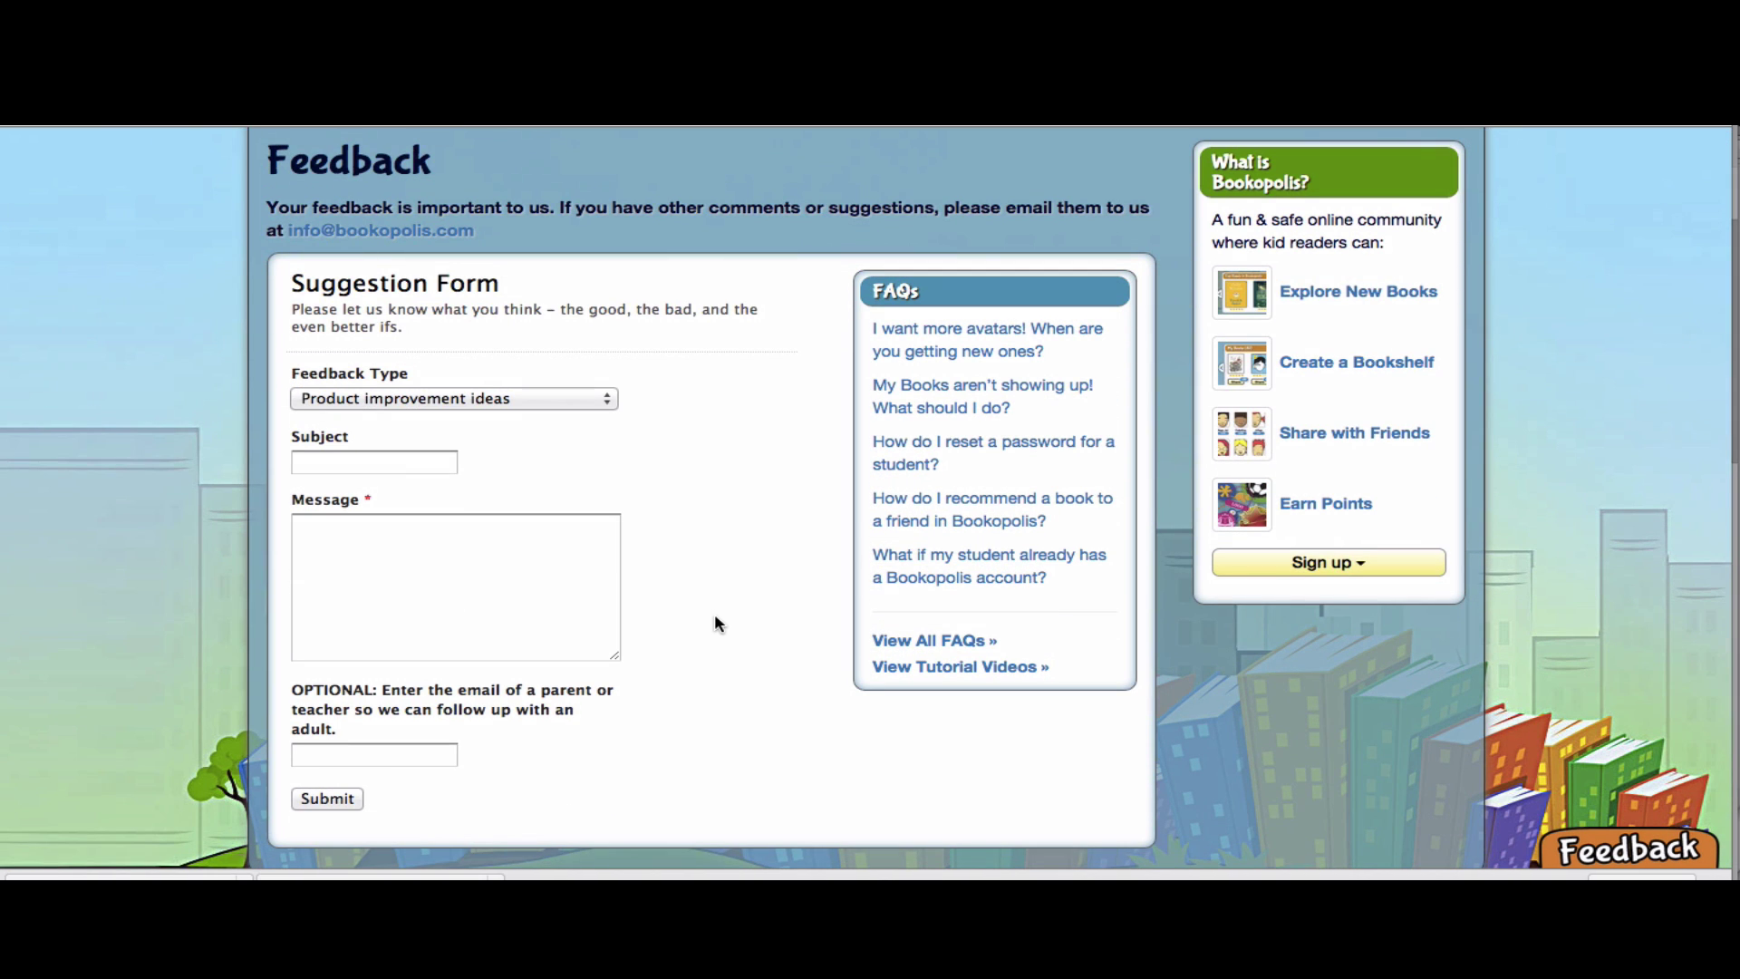
scroll(714, 624, "up", 3)
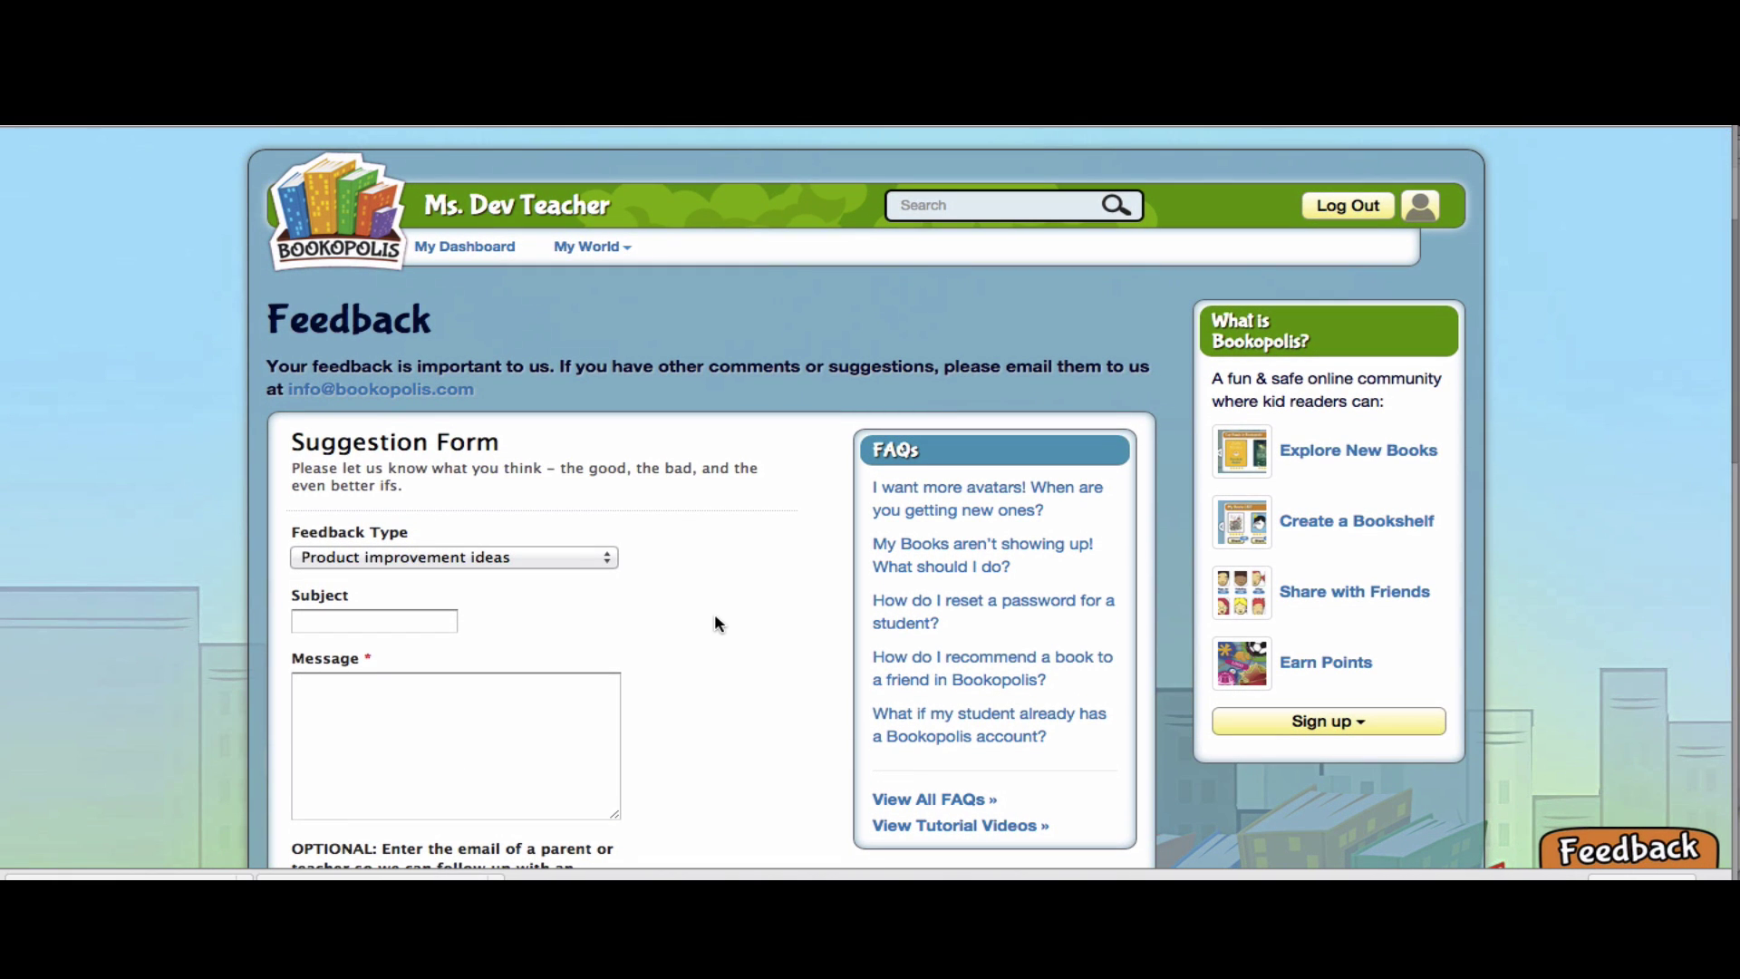